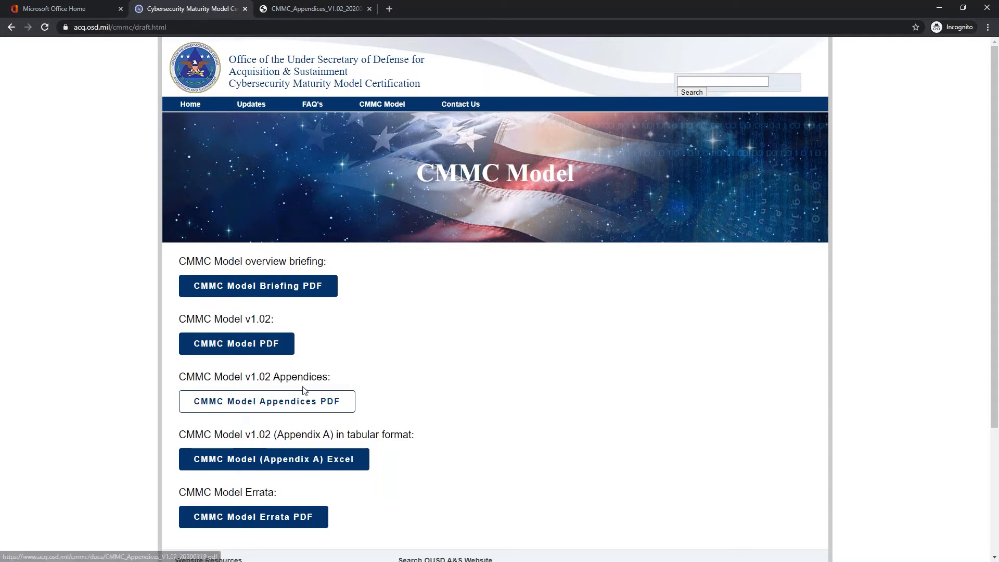
- Switch to the CMMC Appendices v1.02 PDF and scroll to page 98
{"action": "left_click", "coordinate": [310, 10]}
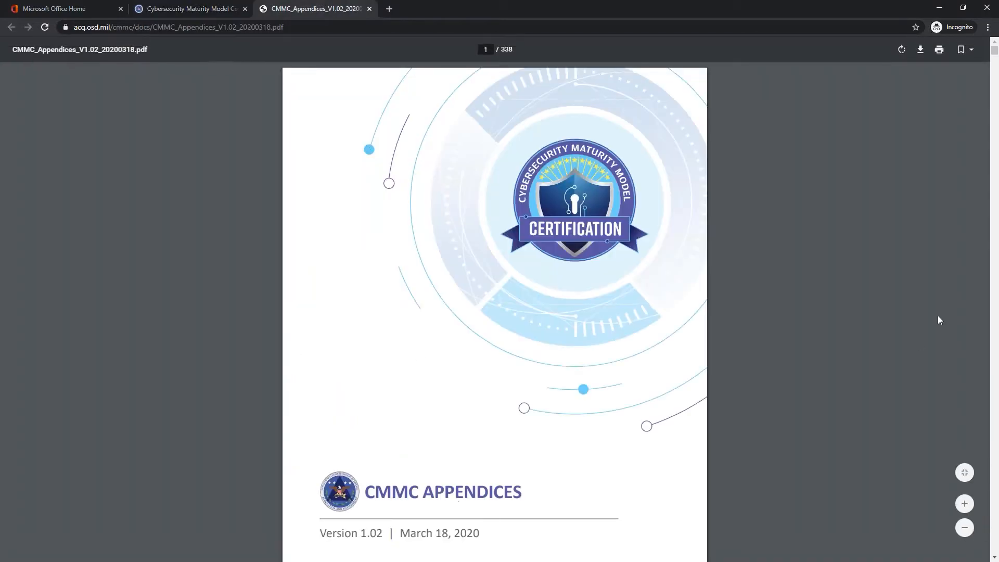
{"action": "scroll", "coordinate": [870, 251], "scroll_direction": "down", "scroll_amount": 8}
{"action": "scroll", "coordinate": [754, 561], "scroll_direction": "down", "scroll_amount": 20}
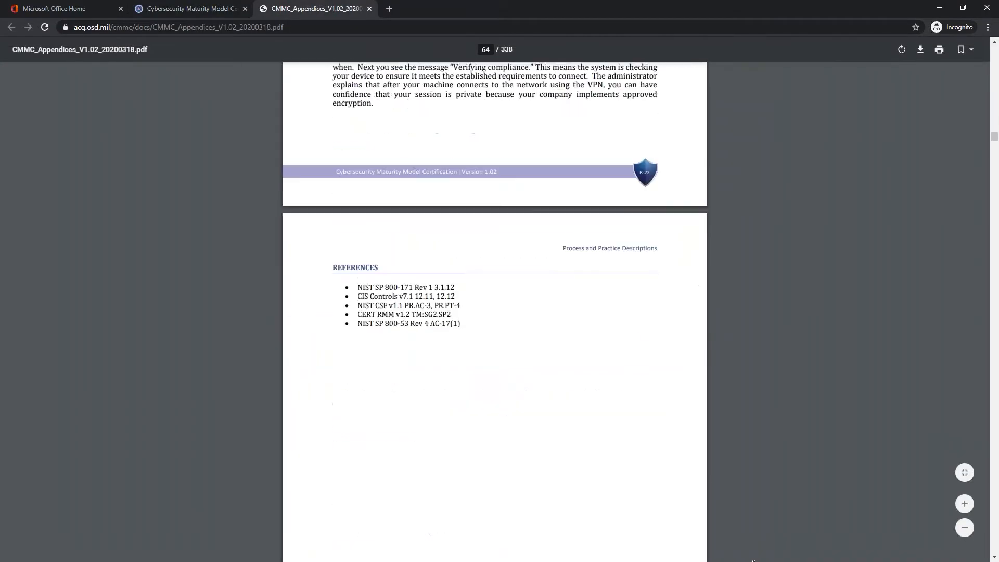
{"action": "scroll", "coordinate": [509, 474], "scroll_direction": "up", "scroll_amount": 10}
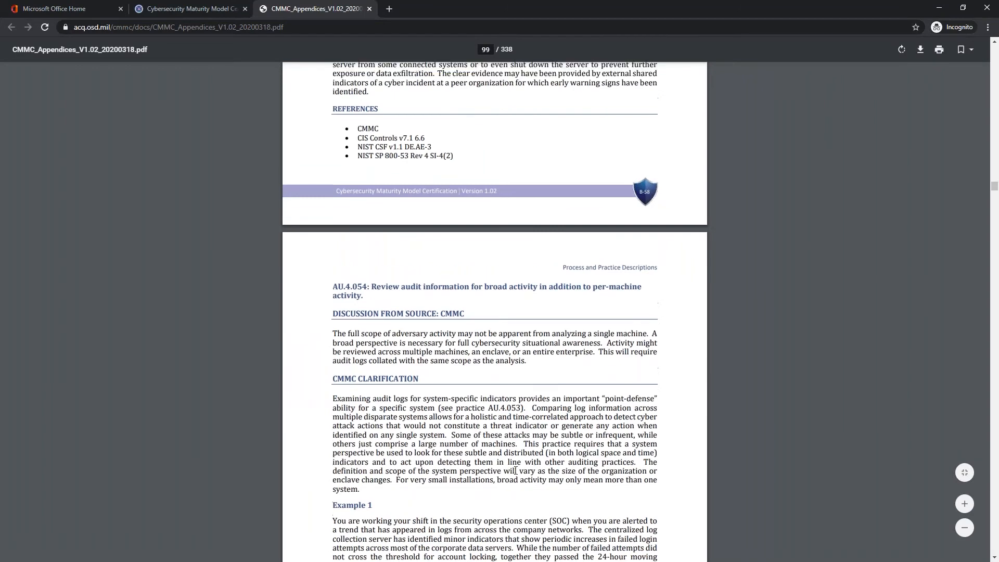
{"action": "scroll", "coordinate": [510, 474], "scroll_direction": "down", "scroll_amount": 2}
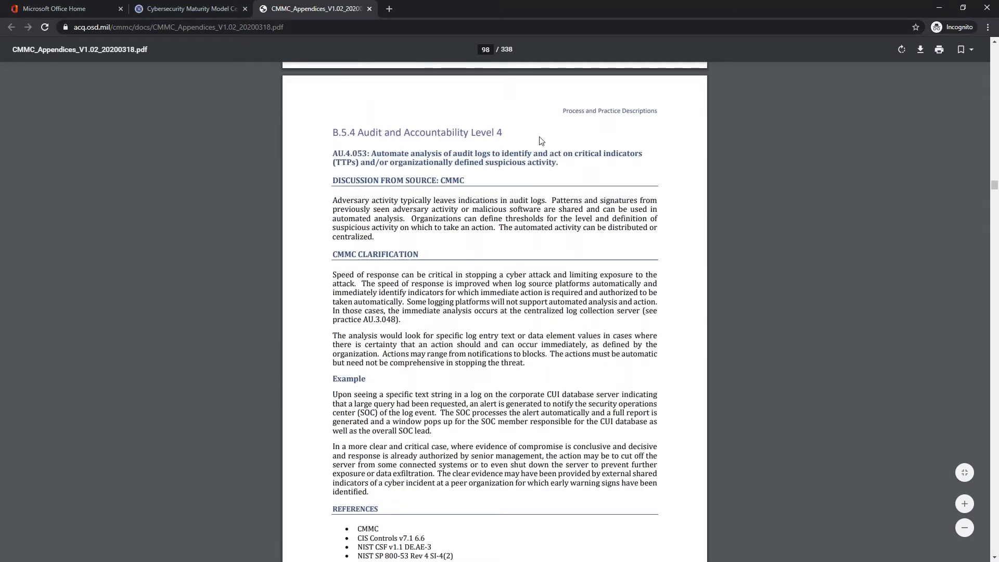
- Highlight practice AU.4.053 and read on through its references to AU.4.054
{"action": "left_click_drag", "start_coordinate": [333, 153], "coordinate": [368, 155]}
{"action": "scroll", "coordinate": [385, 152], "scroll_direction": "down", "scroll_amount": 1}
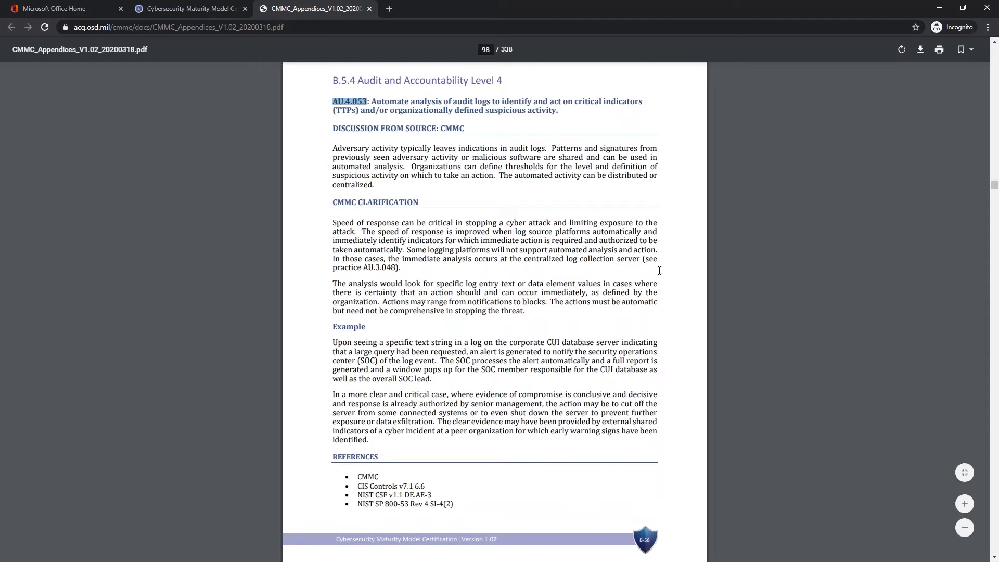
{"action": "scroll", "coordinate": [450, 292], "scroll_direction": "down", "scroll_amount": 5}
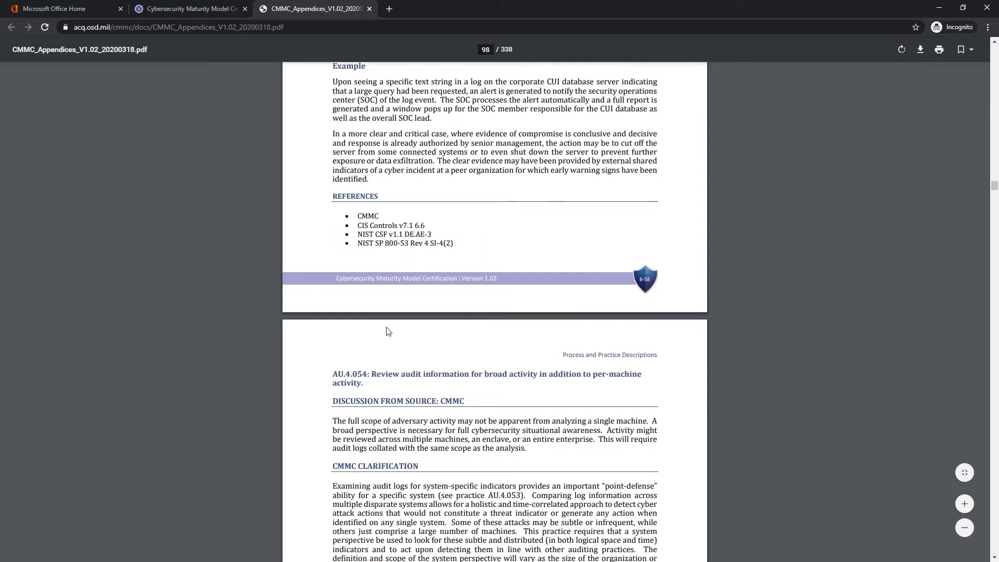
{"action": "scroll", "coordinate": [530, 167], "scroll_direction": "down", "scroll_amount": 5}
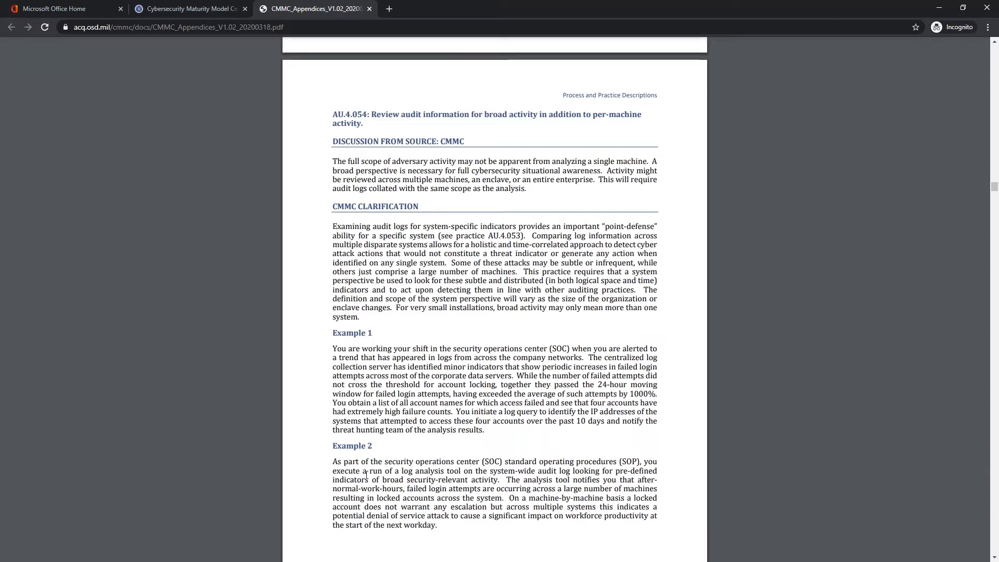
- Go to the Microsoft 365 admin center, close both CMMC tabs, and open the Compliance admin center
{"action": "left_click", "coordinate": [82, 12]}
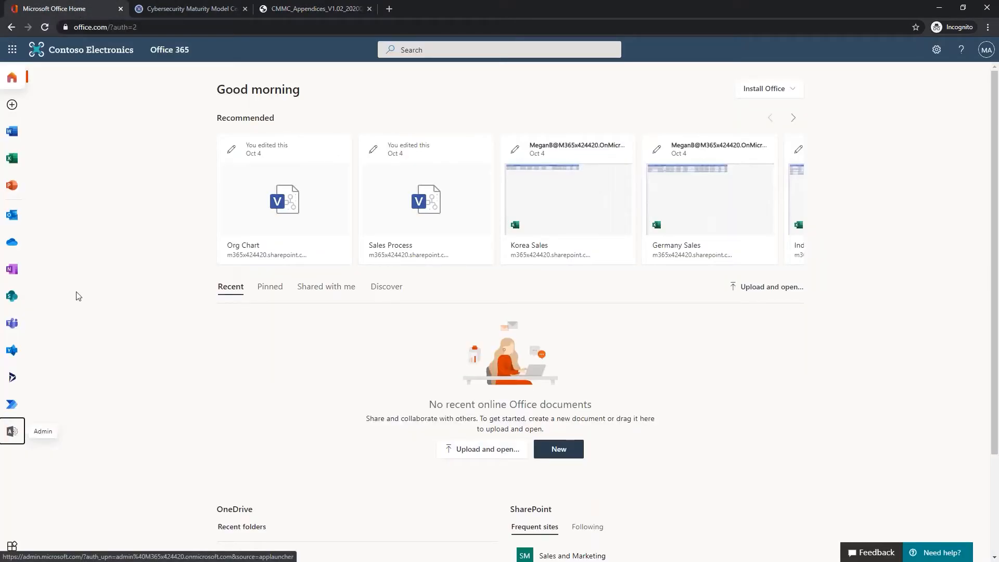
{"action": "left_click", "coordinate": [12, 436]}
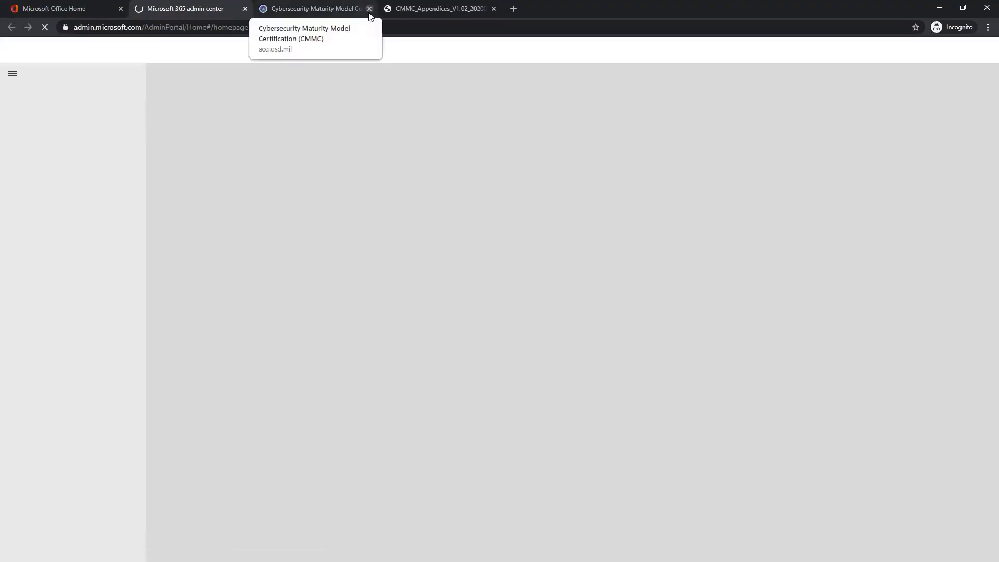
{"action": "left_click", "coordinate": [369, 9]}
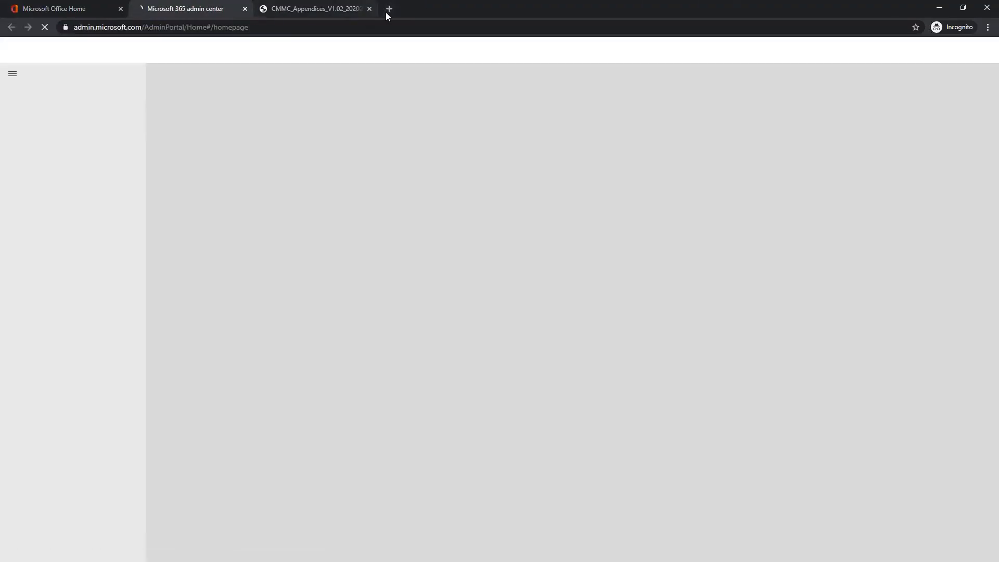
{"action": "left_click", "coordinate": [369, 8]}
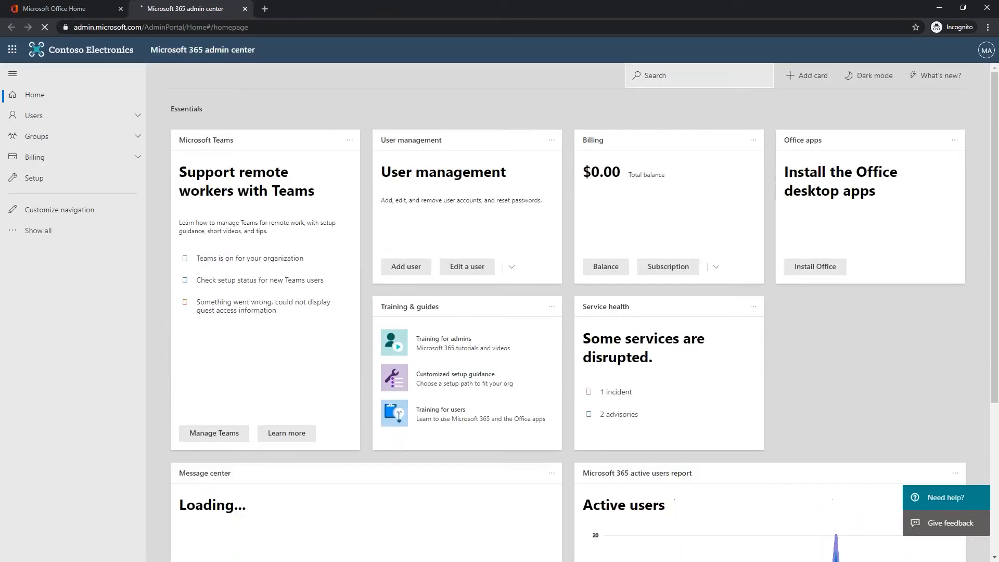
{"action": "left_click", "coordinate": [38, 233]}
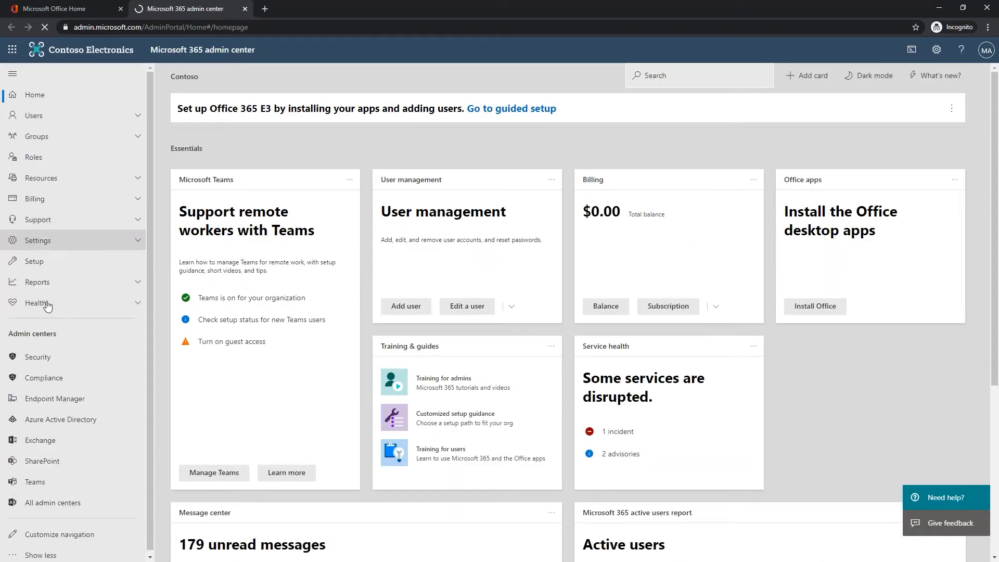
{"action": "left_click", "coordinate": [45, 379]}
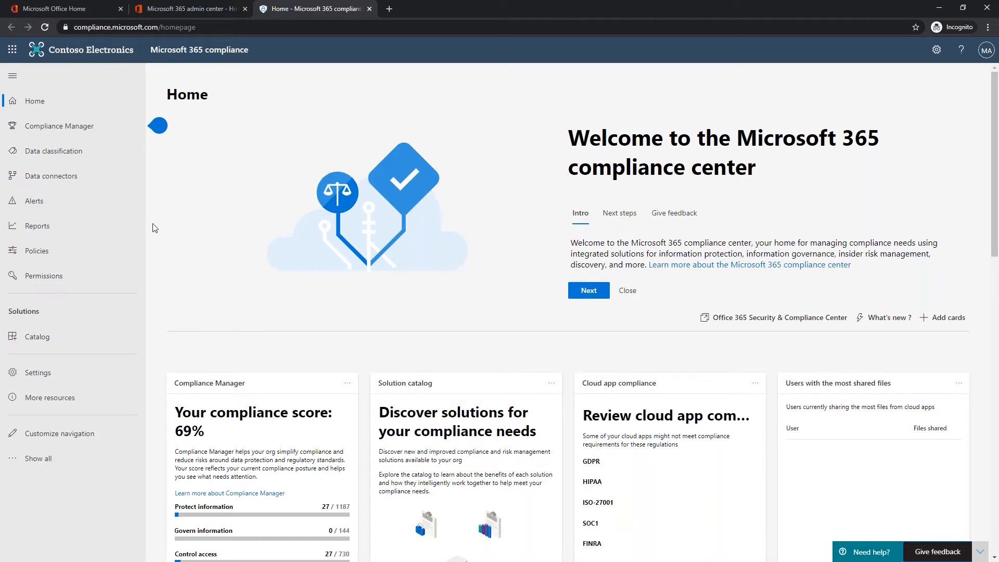
- Open Data connectors and highlight the Facebook business pages (preview) connector
{"action": "left_click", "coordinate": [52, 177]}
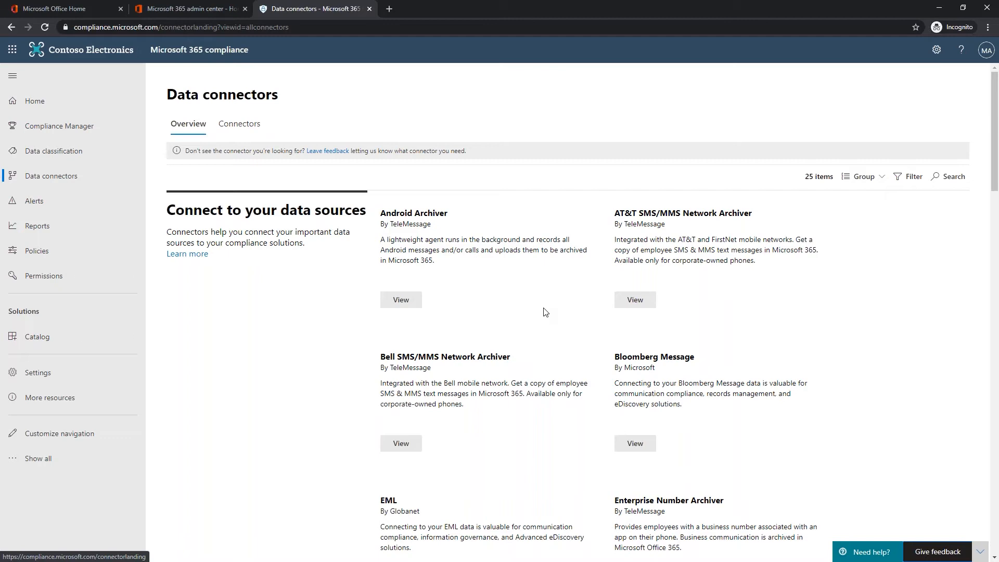
{"action": "scroll", "coordinate": [525, 325], "scroll_direction": "down", "scroll_amount": 5}
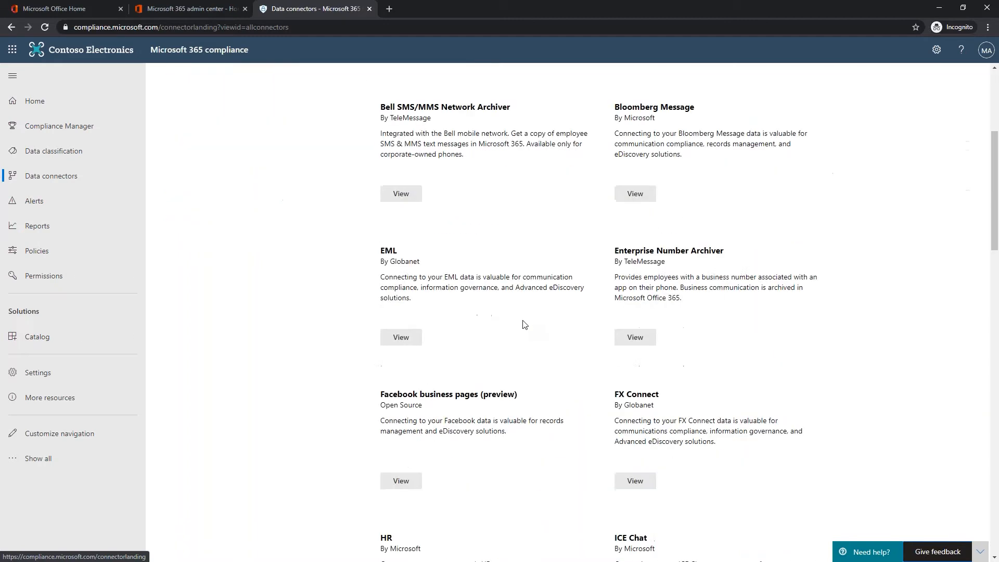
{"action": "scroll", "coordinate": [523, 323], "scroll_direction": "down", "scroll_amount": 3}
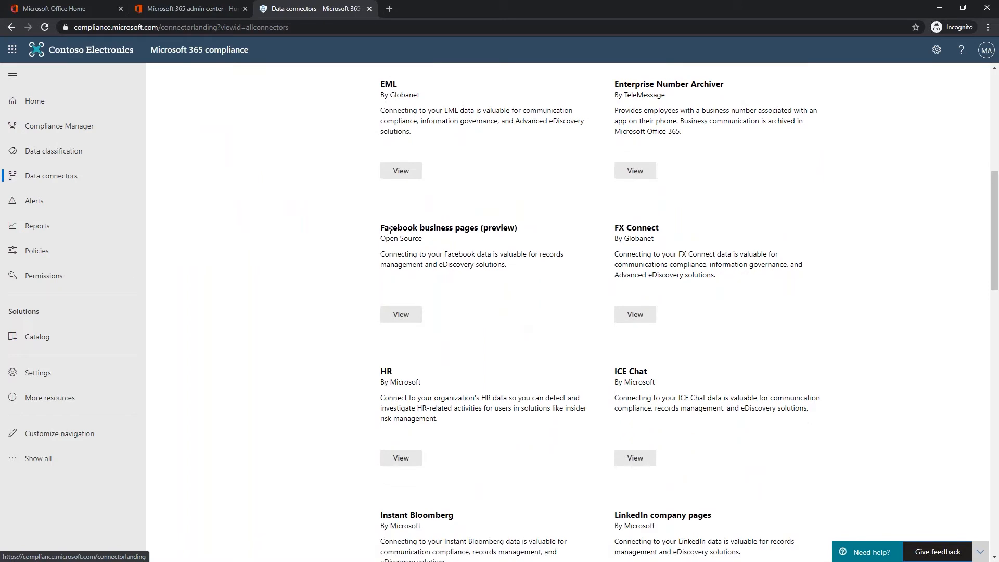
{"action": "left_click_drag", "start_coordinate": [379, 228], "coordinate": [518, 234]}
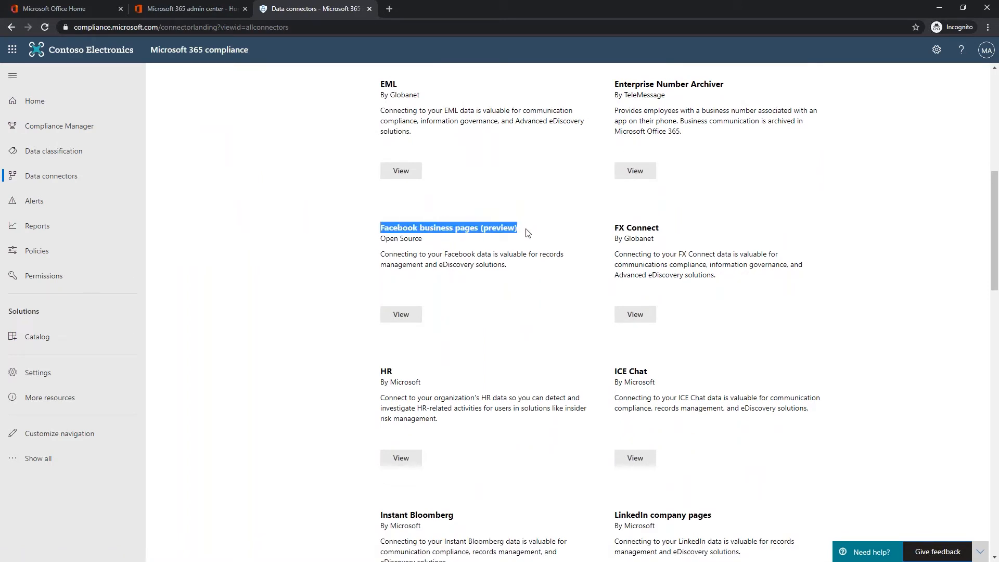
- Browse the remaining connector cards down to Zoom Meetings by Globanet
{"action": "scroll", "coordinate": [527, 232], "scroll_direction": "down", "scroll_amount": 1}
{"action": "scroll", "coordinate": [526, 232], "scroll_direction": "down", "scroll_amount": 3}
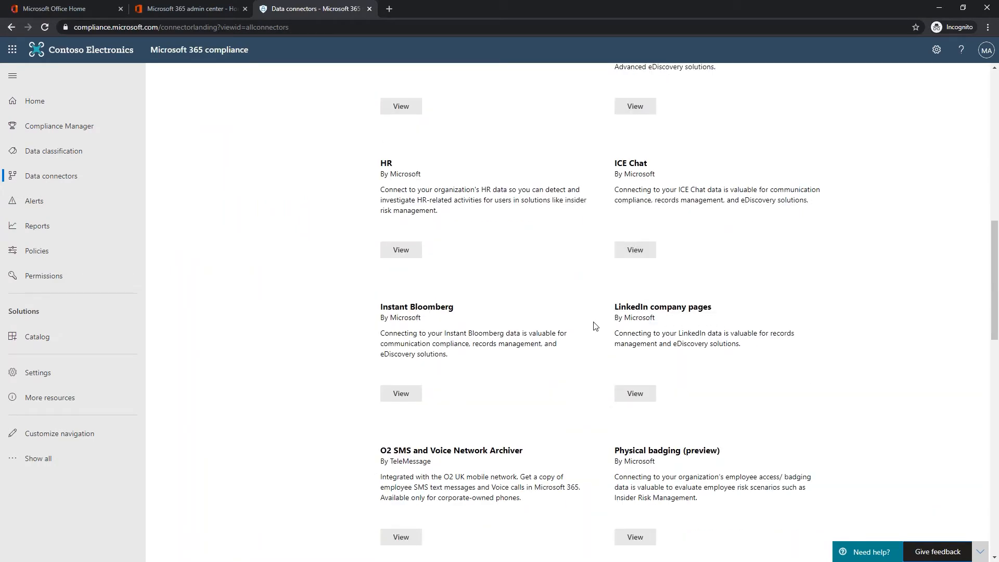
{"action": "scroll", "coordinate": [537, 331], "scroll_direction": "down", "scroll_amount": 15}
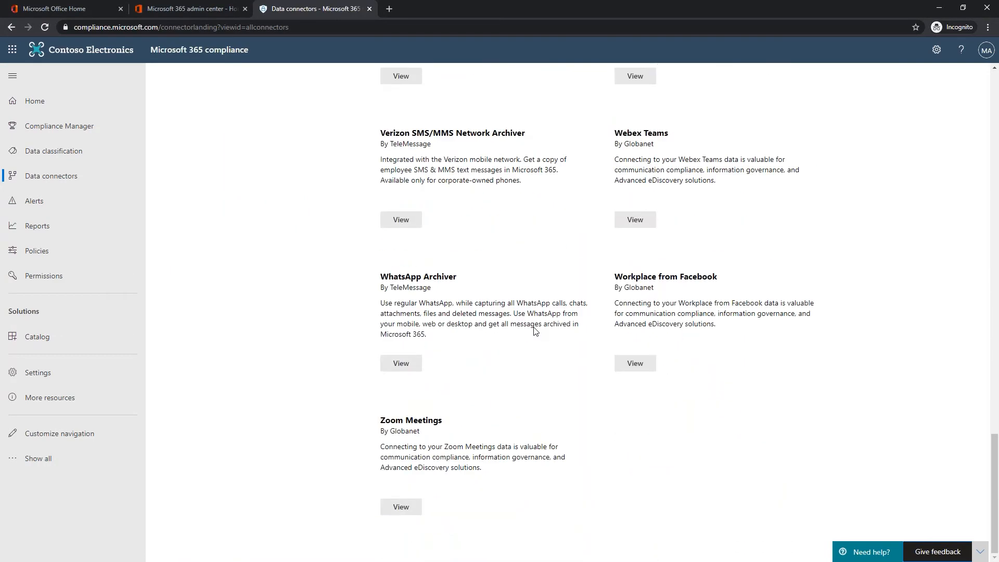
{"action": "scroll", "coordinate": [530, 333], "scroll_direction": "up", "scroll_amount": 5}
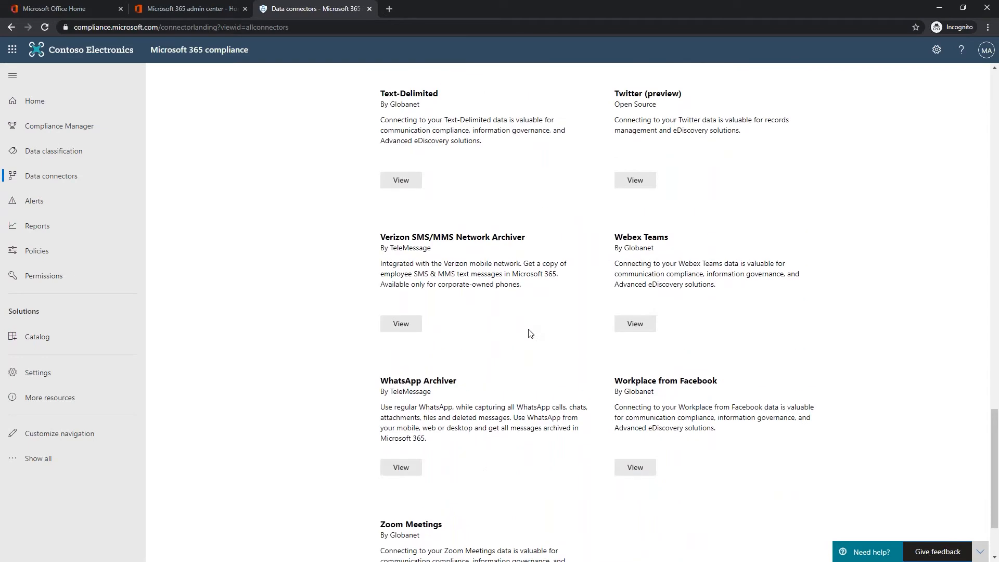
{"action": "scroll", "coordinate": [530, 333], "scroll_direction": "up", "scroll_amount": 4}
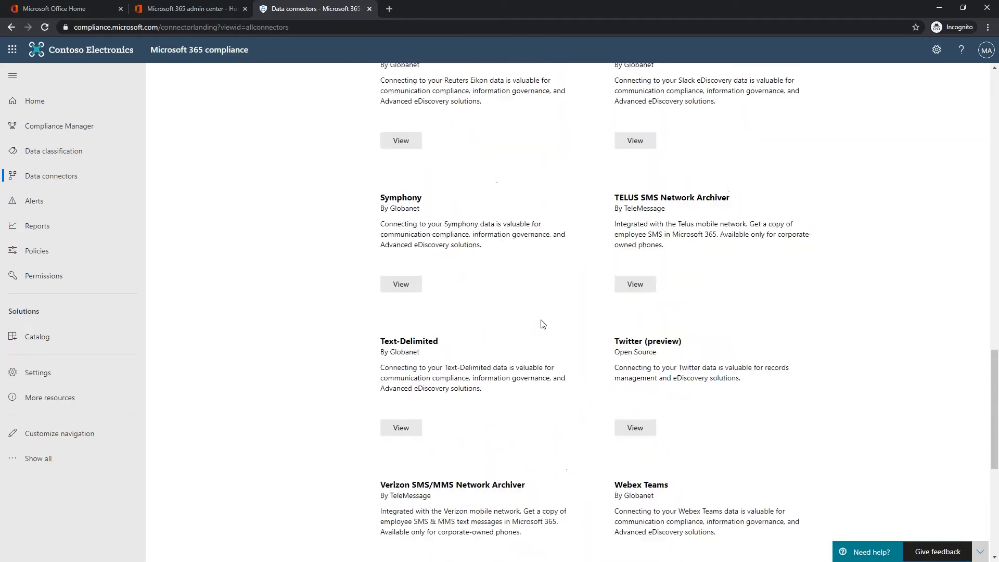
{"action": "scroll", "coordinate": [543, 299], "scroll_direction": "up", "scroll_amount": 4}
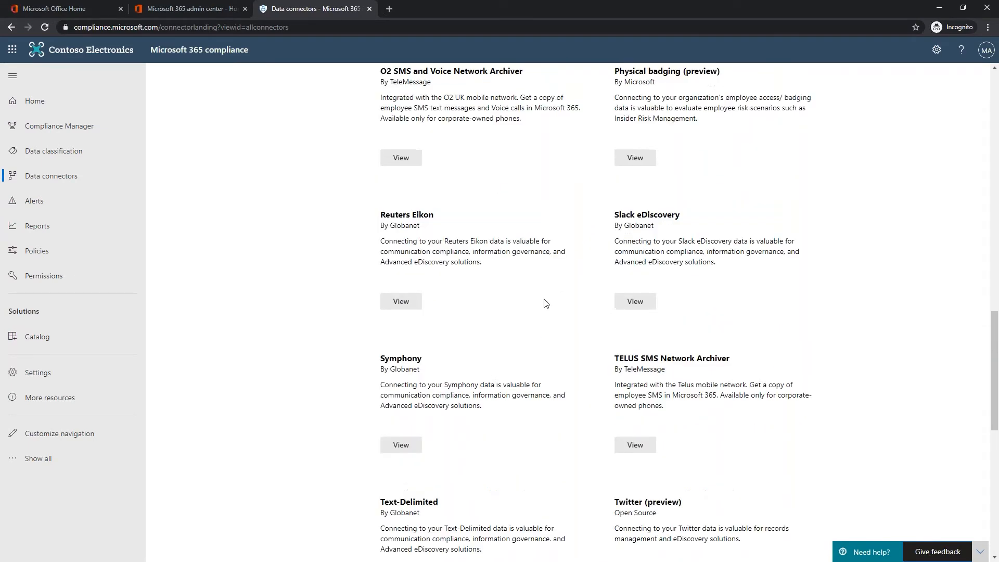
{"action": "scroll", "coordinate": [545, 301], "scroll_direction": "down", "scroll_amount": 13}
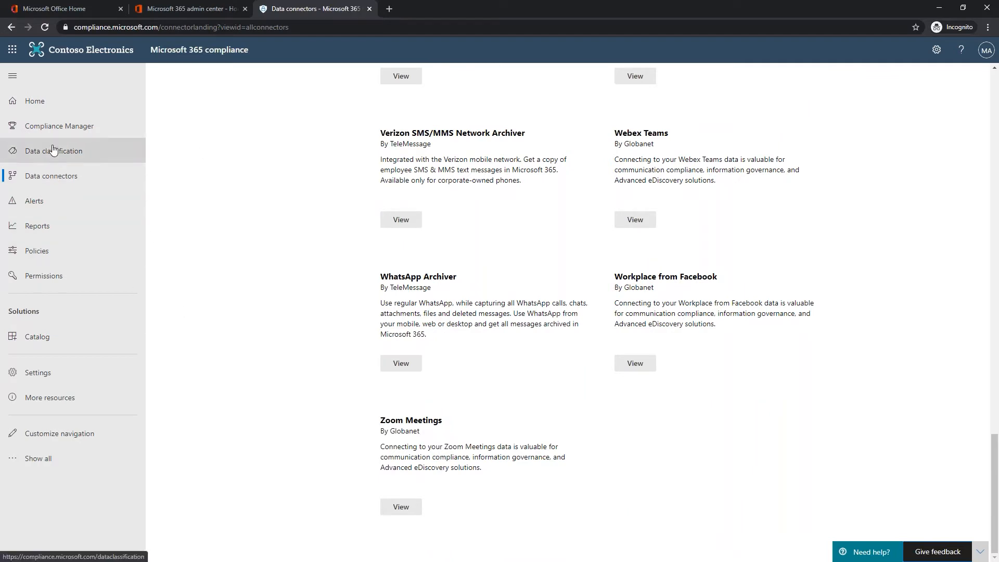
- Glance at the Alerts page, then open Compliance Manager showing 495 open and 4 completed actions
{"action": "left_click", "coordinate": [30, 204]}
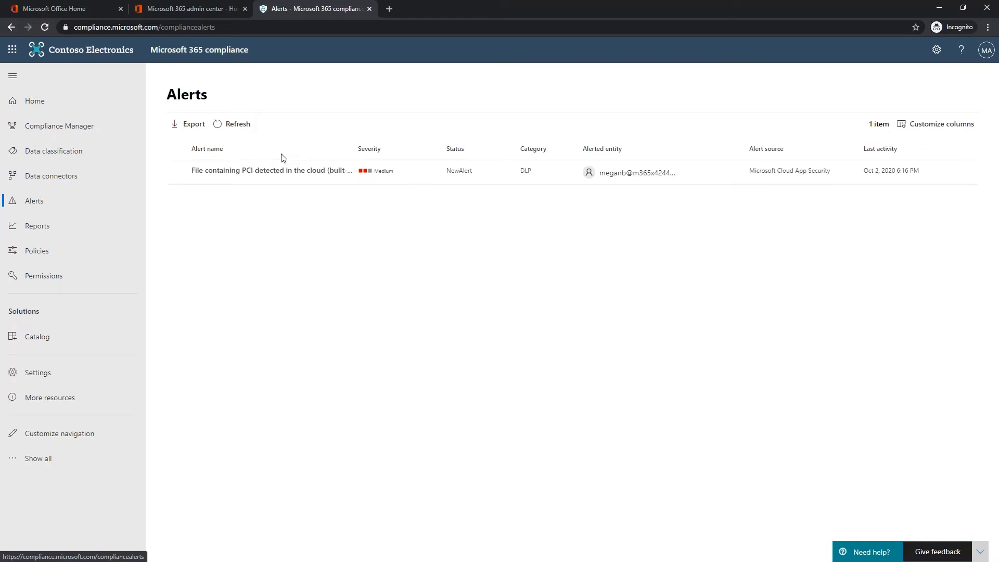
{"action": "left_click", "coordinate": [73, 132]}
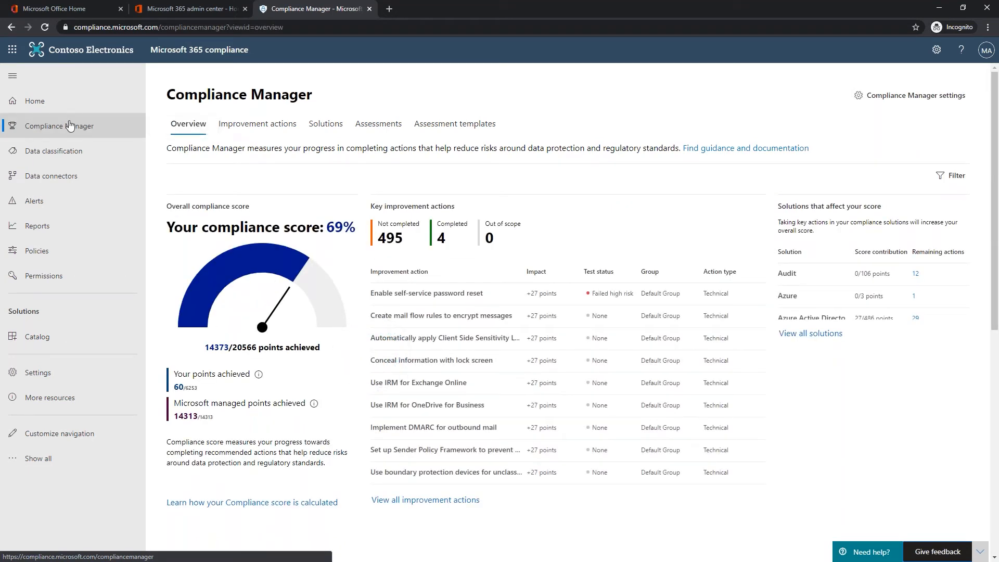
- Highlight the 69% score, inspect the points-achieved info, then list assessments showing Data Protection Baseline
{"action": "left_click_drag", "start_coordinate": [327, 228], "coordinate": [358, 229]}
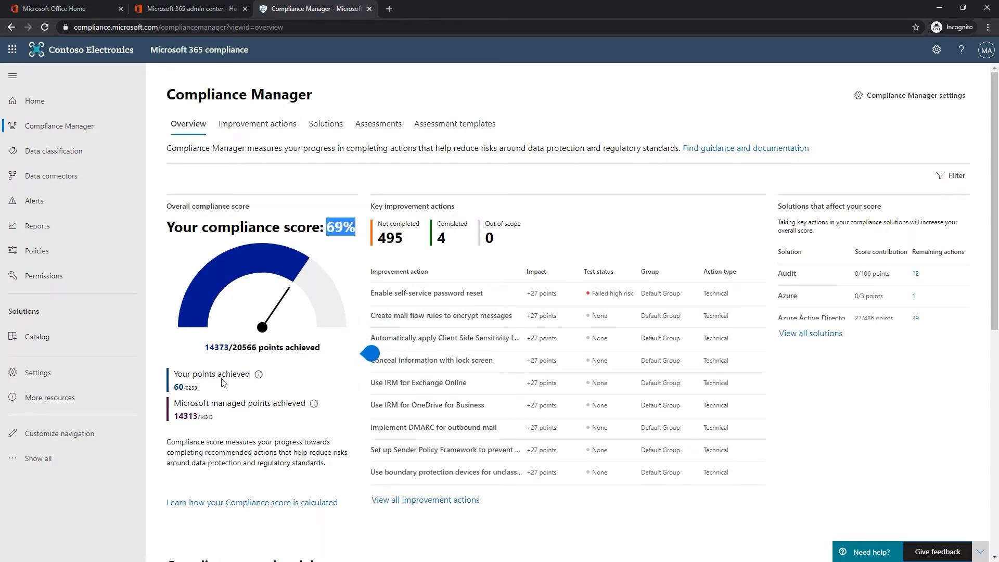
{"action": "mouse_move", "coordinate": [234, 403]}
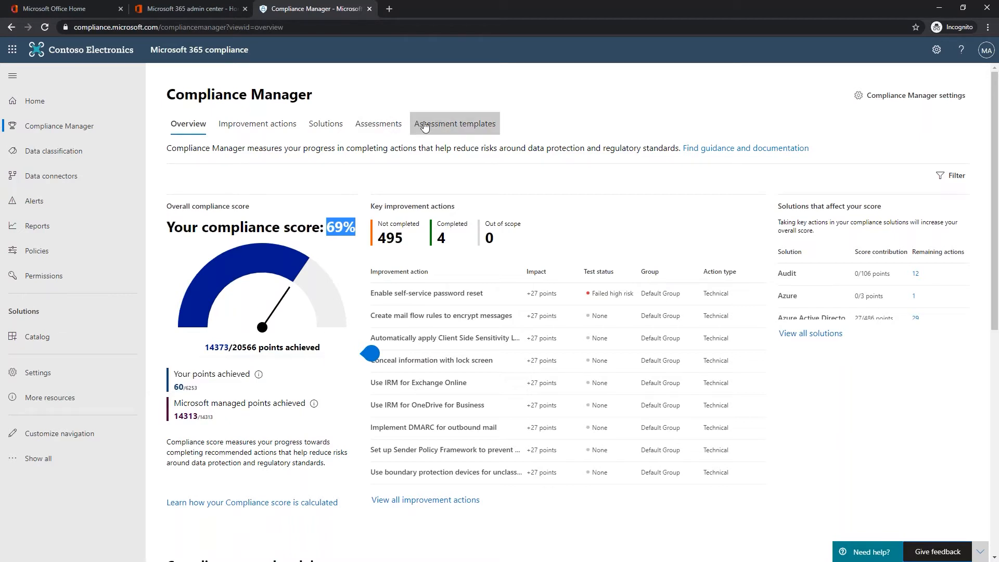
{"action": "left_click", "coordinate": [381, 127]}
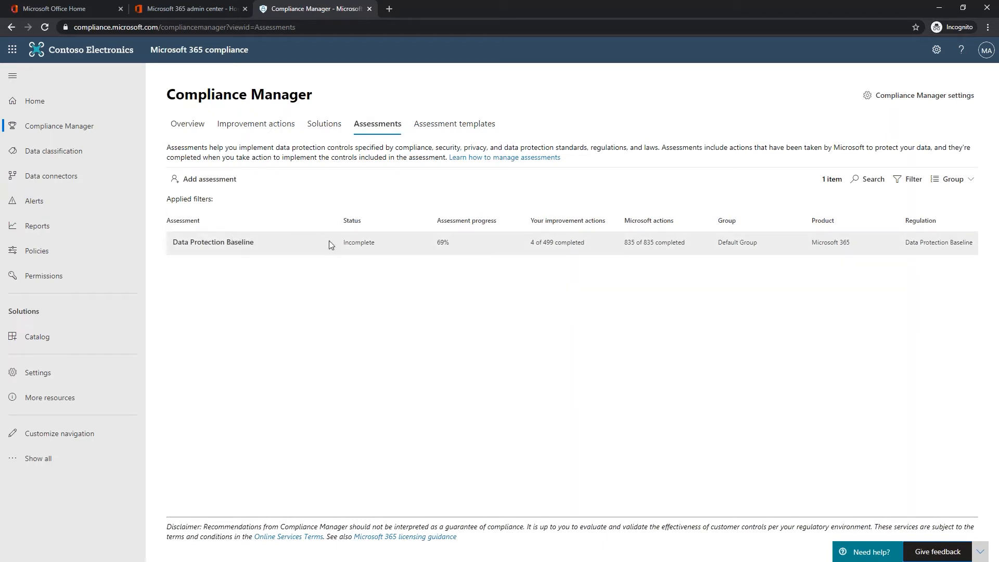
{"action": "left_click", "coordinate": [536, 242]}
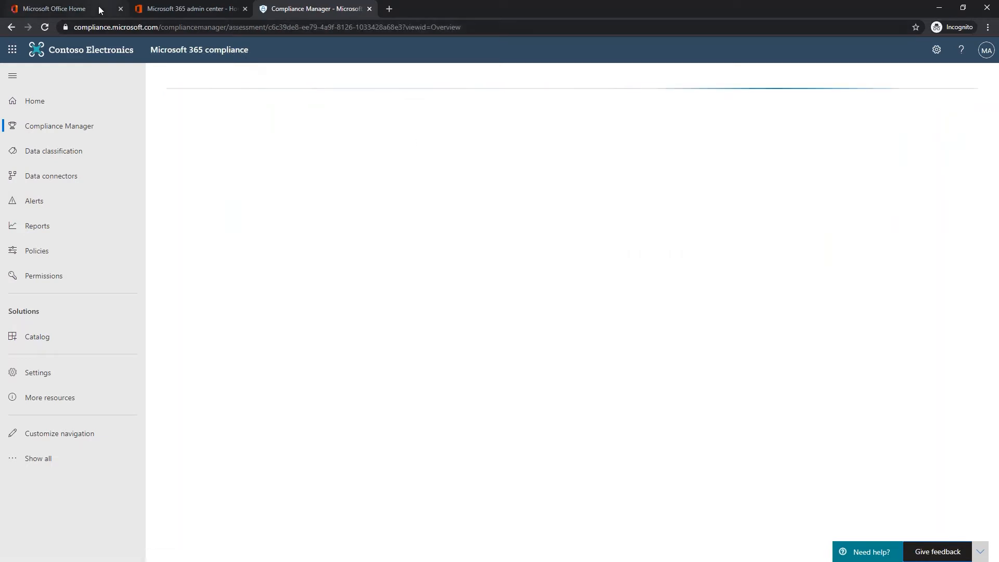
{"action": "left_click", "coordinate": [12, 27]}
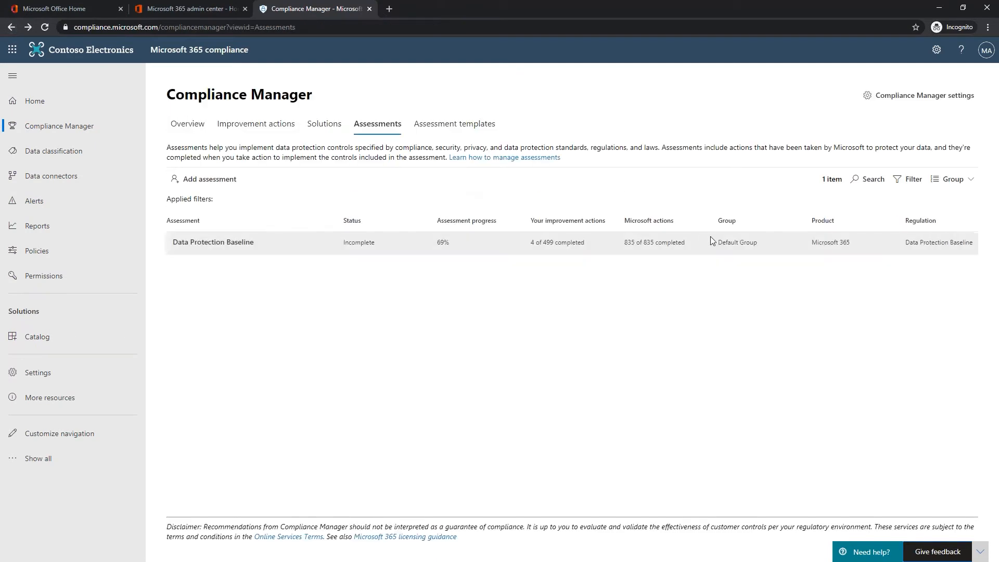
- Scroll the 180 premium assessment templates until the CMMC Level 1–5 rows appear
{"action": "left_click", "coordinate": [459, 132]}
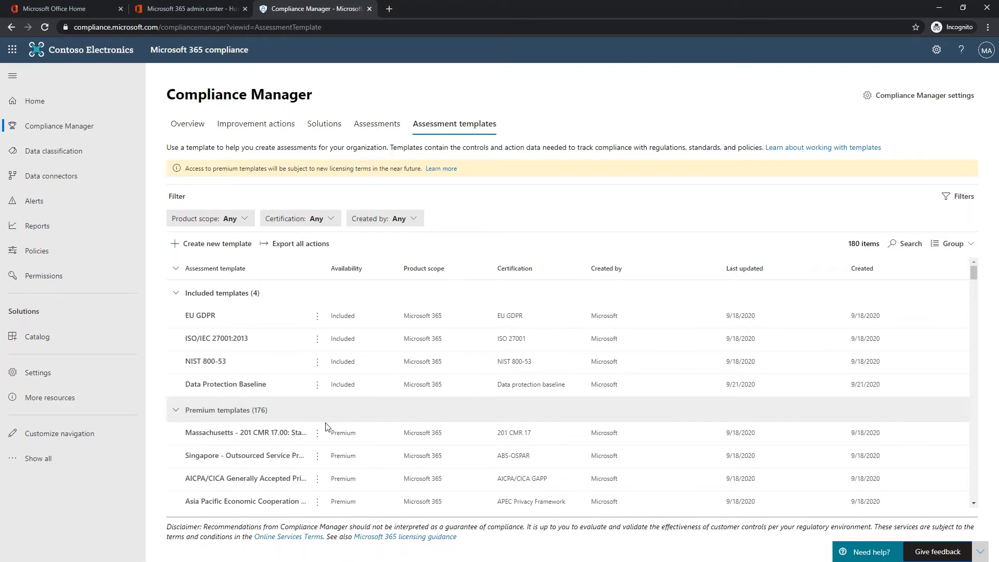
{"action": "scroll", "coordinate": [327, 426], "scroll_direction": "down", "scroll_amount": 4}
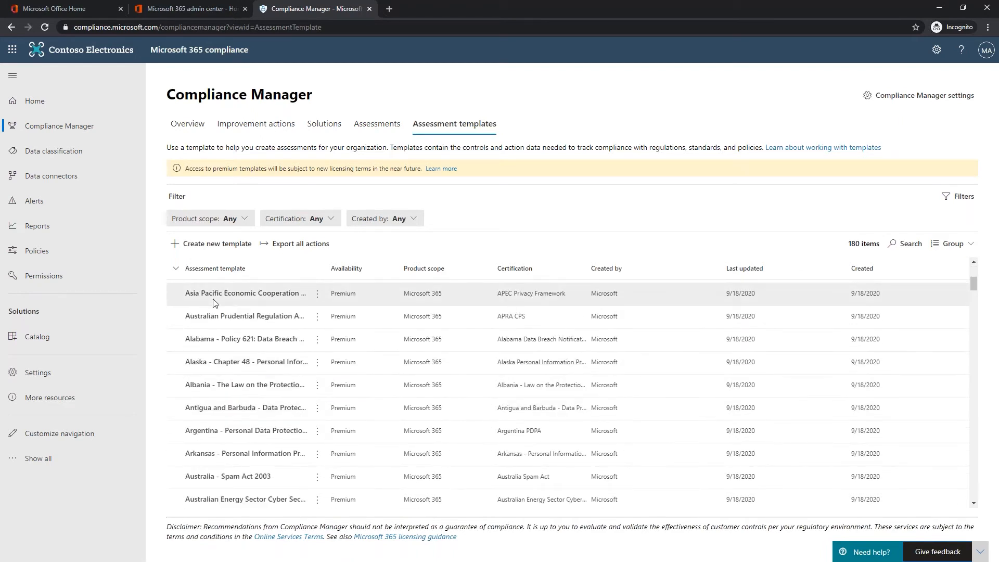
{"action": "scroll", "coordinate": [218, 392], "scroll_direction": "down", "scroll_amount": 4}
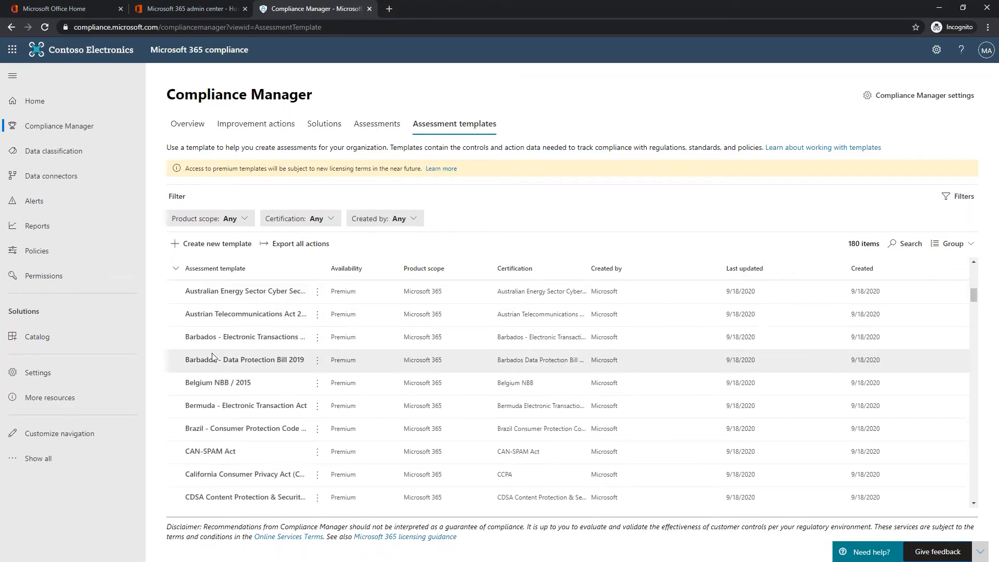
{"action": "scroll", "coordinate": [210, 373], "scroll_direction": "down", "scroll_amount": 3}
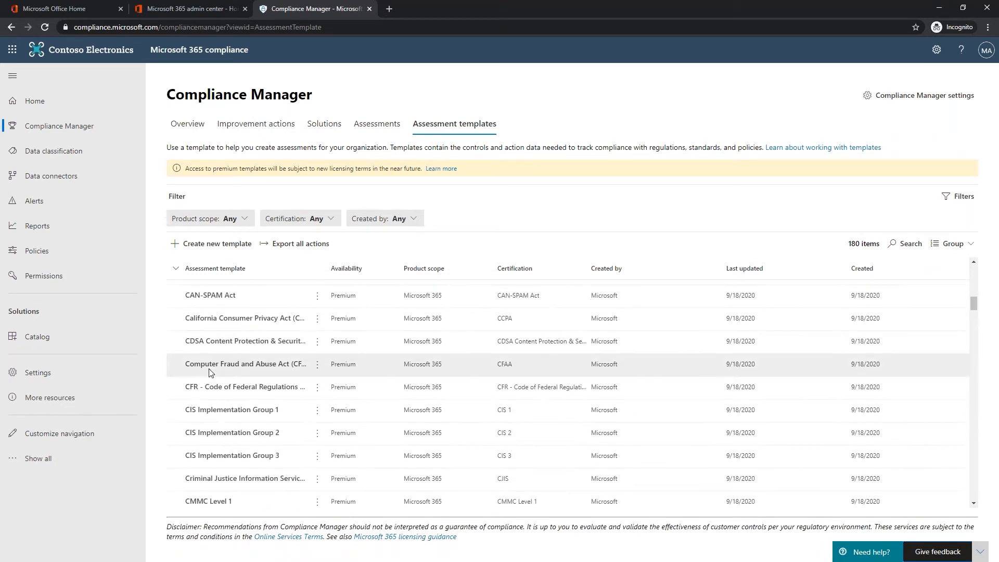
{"action": "scroll", "coordinate": [203, 372], "scroll_direction": "down", "scroll_amount": 1}
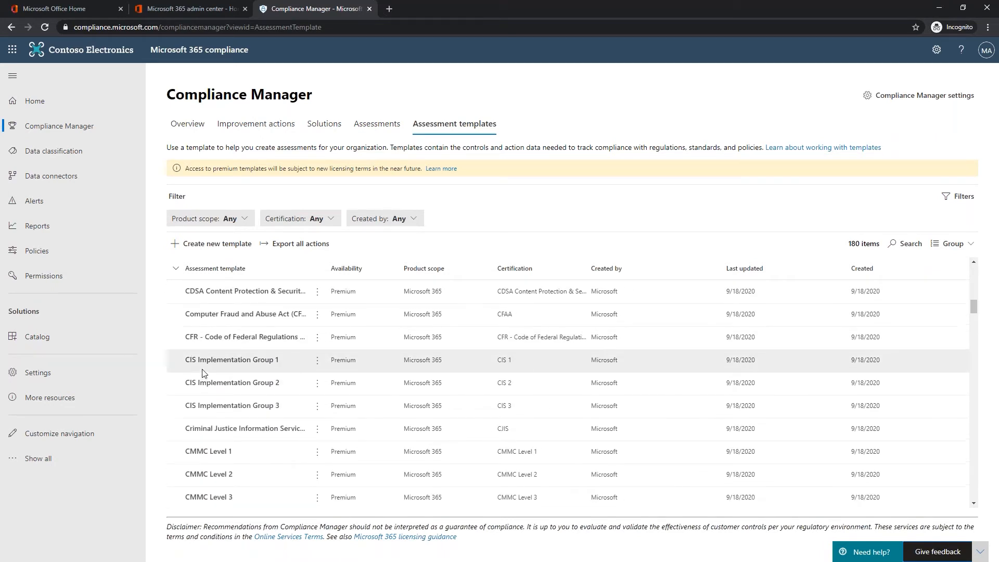
{"action": "scroll", "coordinate": [211, 329], "scroll_direction": "up", "scroll_amount": 1}
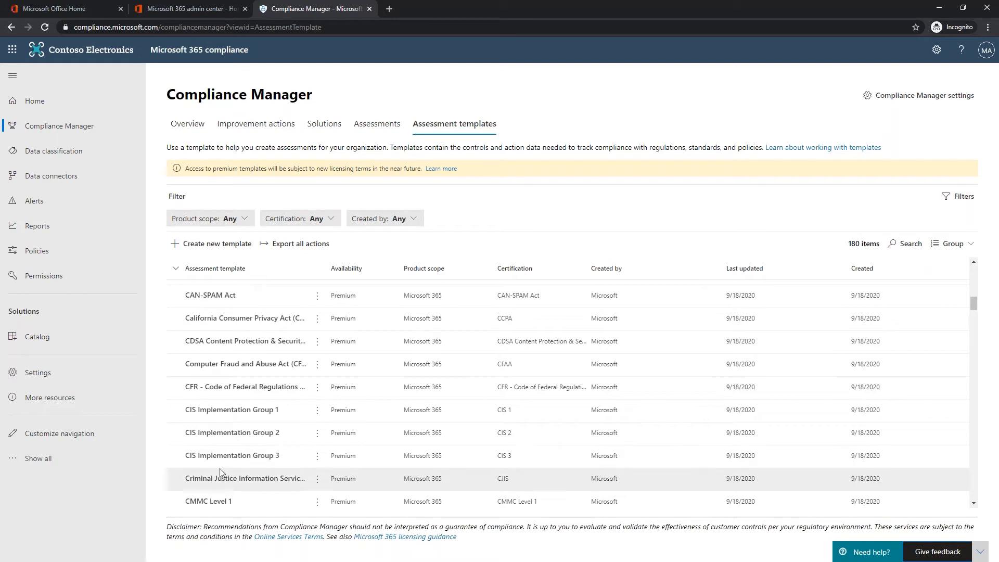
{"action": "scroll", "coordinate": [221, 472], "scroll_direction": "down", "scroll_amount": 2}
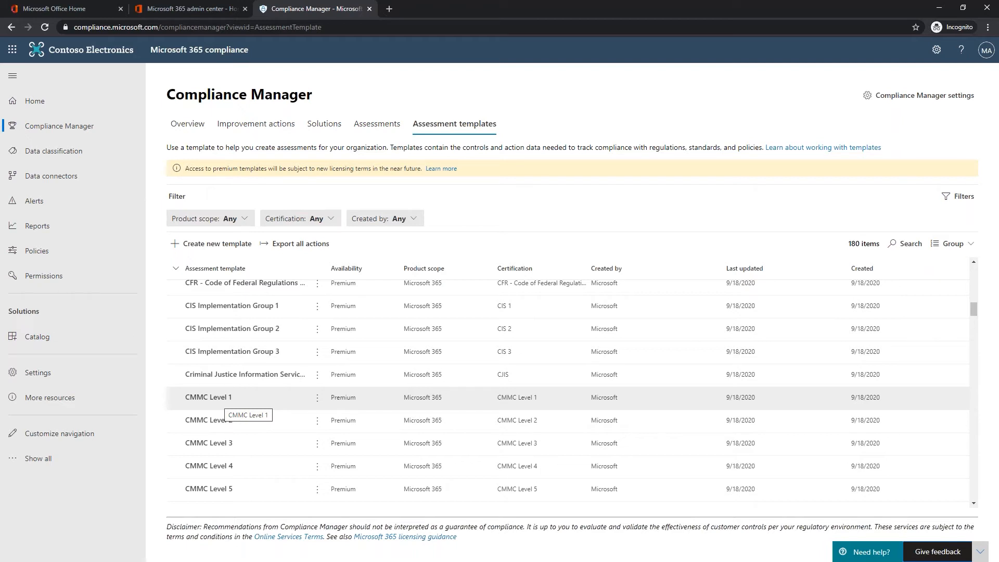
- Open the CMMC Level 3 template and launch its Create assessment wizard
{"action": "left_click", "coordinate": [212, 443]}
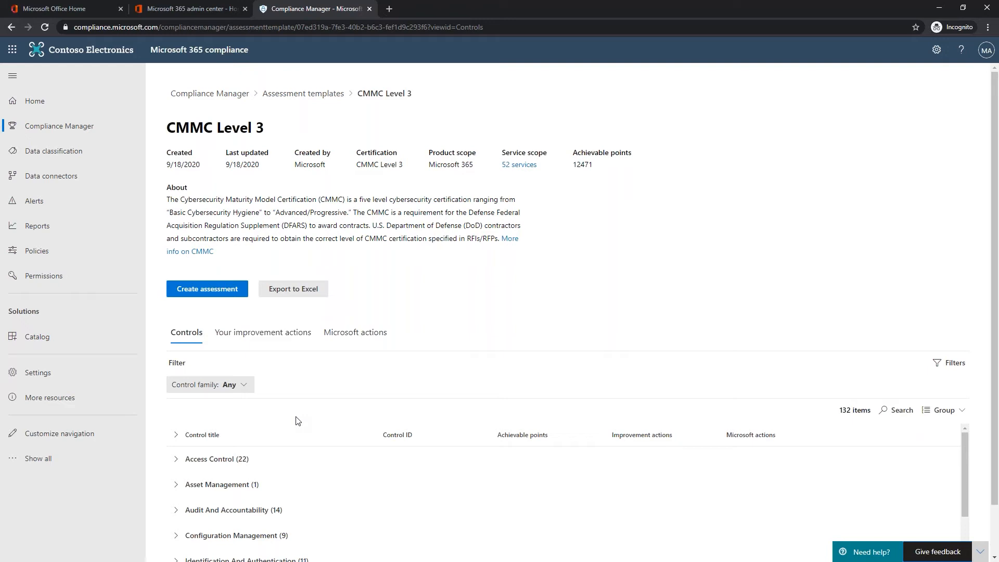
{"action": "left_click", "coordinate": [207, 291]}
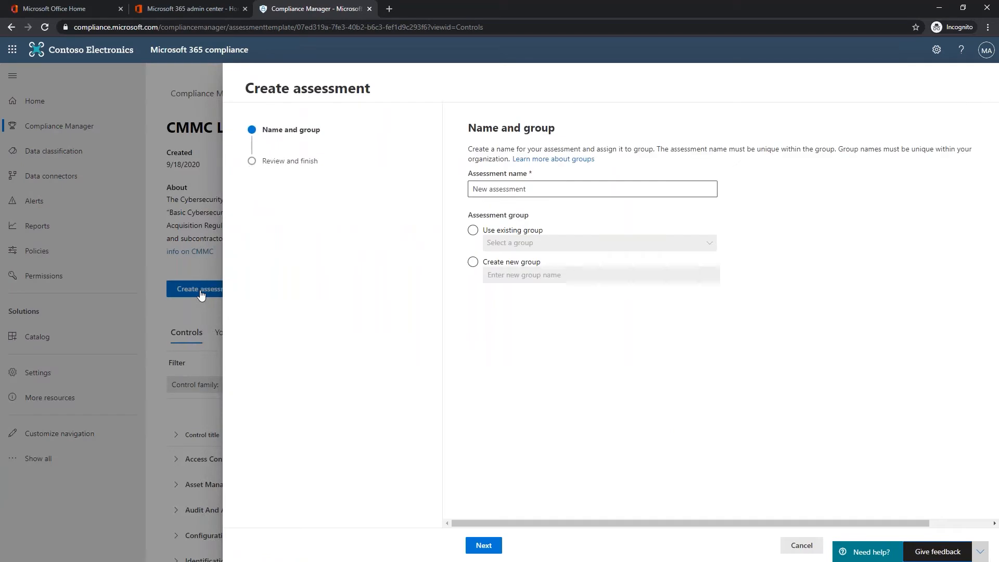
- Enter assessment name 'CMMC Level 3 - 2020-10' and new group 'DOD Compliance 2020-10', fixing the DODO typo
{"action": "left_click", "coordinate": [509, 191]}
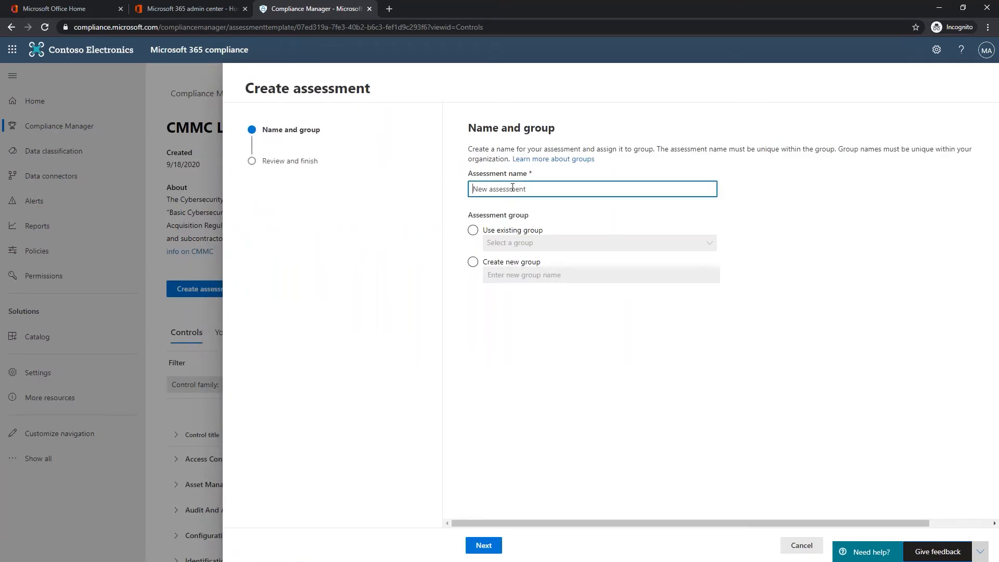
{"action": "type", "text": "CMMC Level 3 - 2020"}
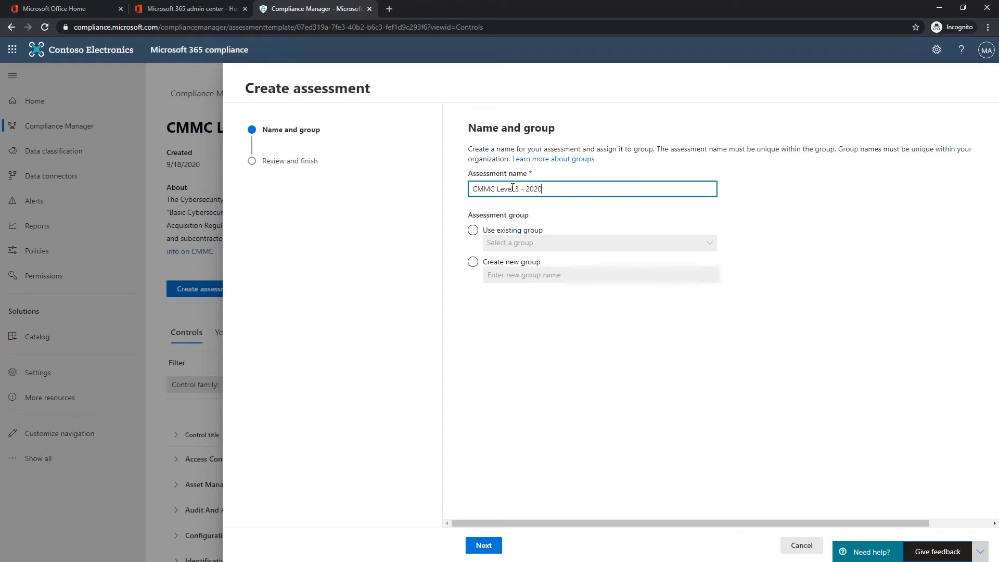
{"action": "type", "text": "-10"}
{"action": "left_click", "coordinate": [473, 263]}
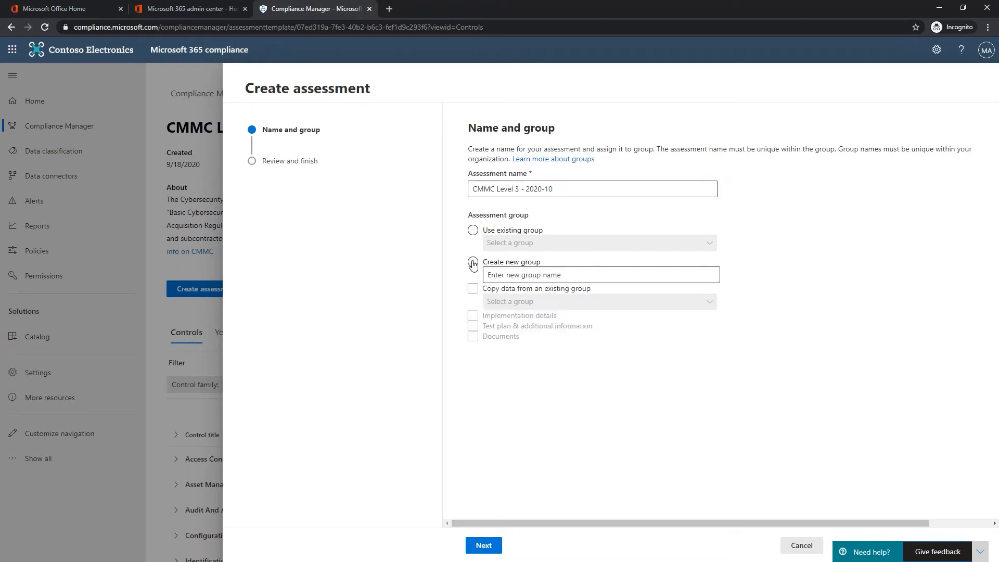
{"action": "left_click", "coordinate": [516, 277]}
{"action": "type", "text": "DODO Compliance"}
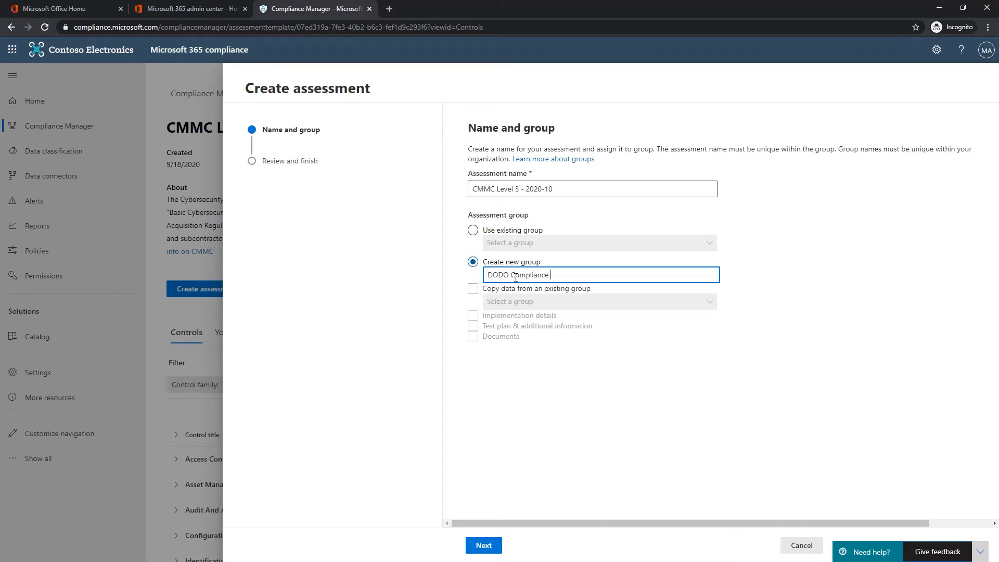
{"action": "key", "text": "Right"}
{"action": "key", "text": "Right"}
{"action": "key", "text": "Right"}
{"action": "key", "text": "Right"}
{"action": "key", "text": "BackSpace"}
{"action": "key", "text": "End"}
{"action": "type", "text": "2020-10"}
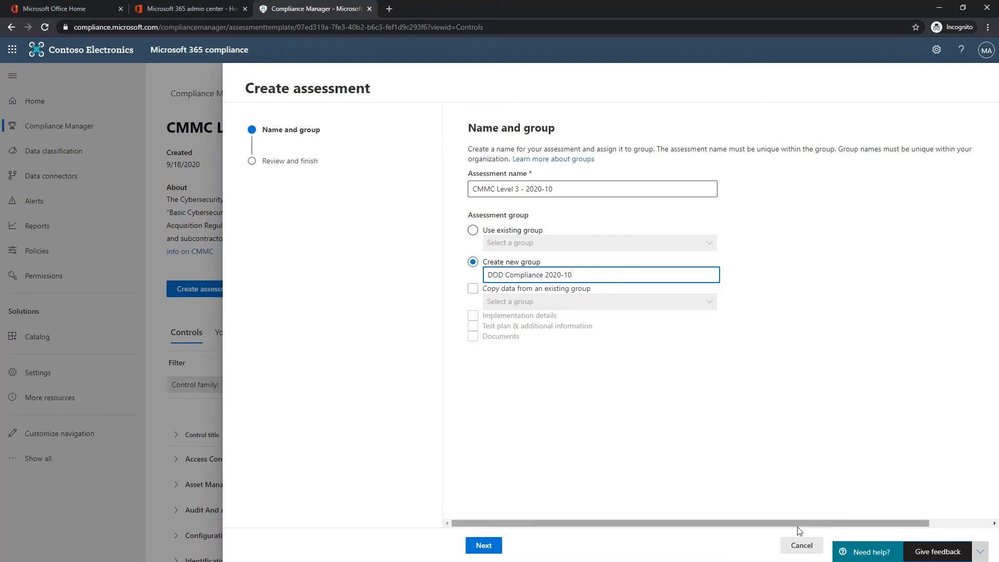
- Finish the wizard to create the CMMC Level 3 - 2020-10 assessment, then go back to Assessments
{"action": "left_click", "coordinate": [476, 541]}
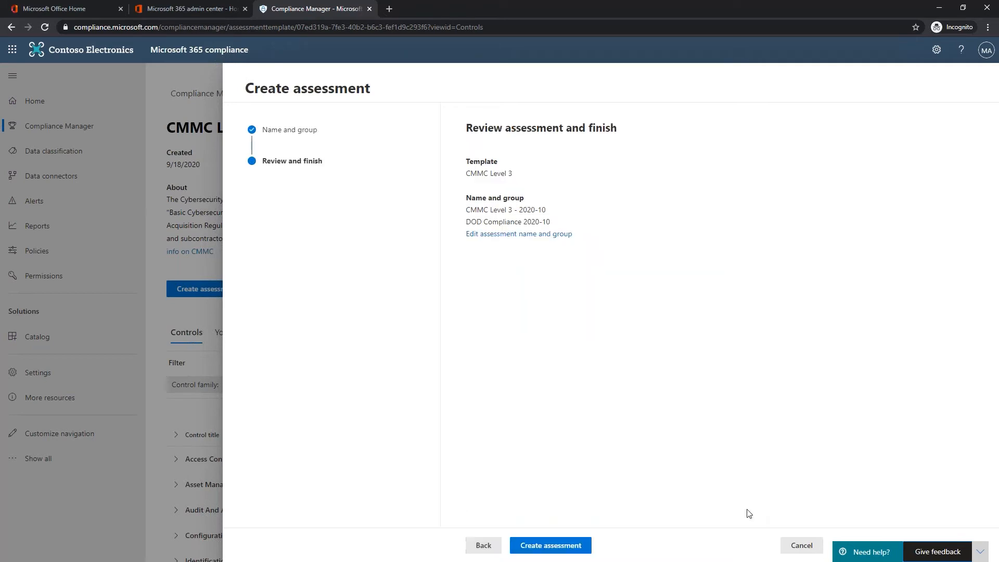
{"action": "left_click", "coordinate": [979, 553]}
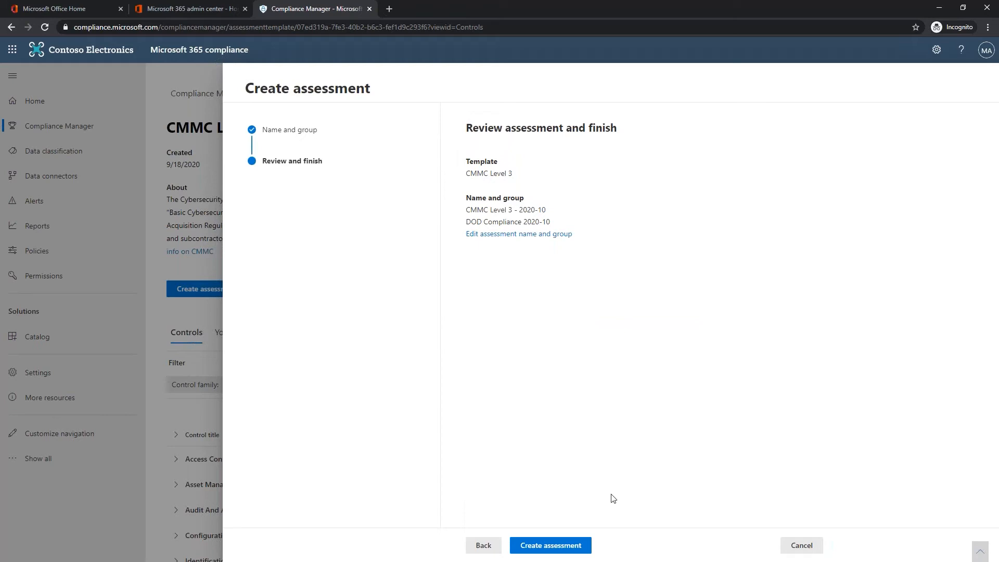
{"action": "left_click", "coordinate": [543, 543]}
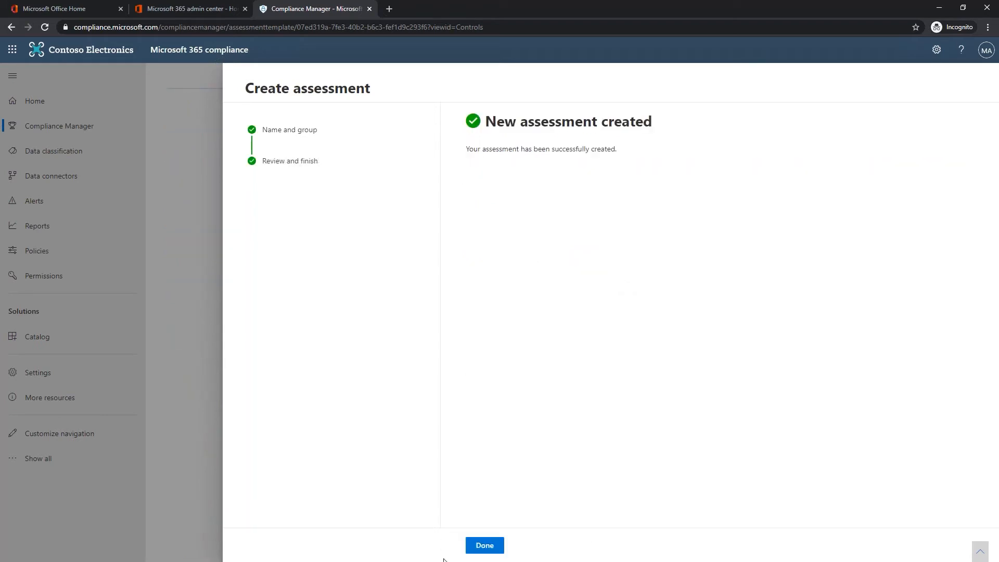
{"action": "left_click", "coordinate": [492, 550]}
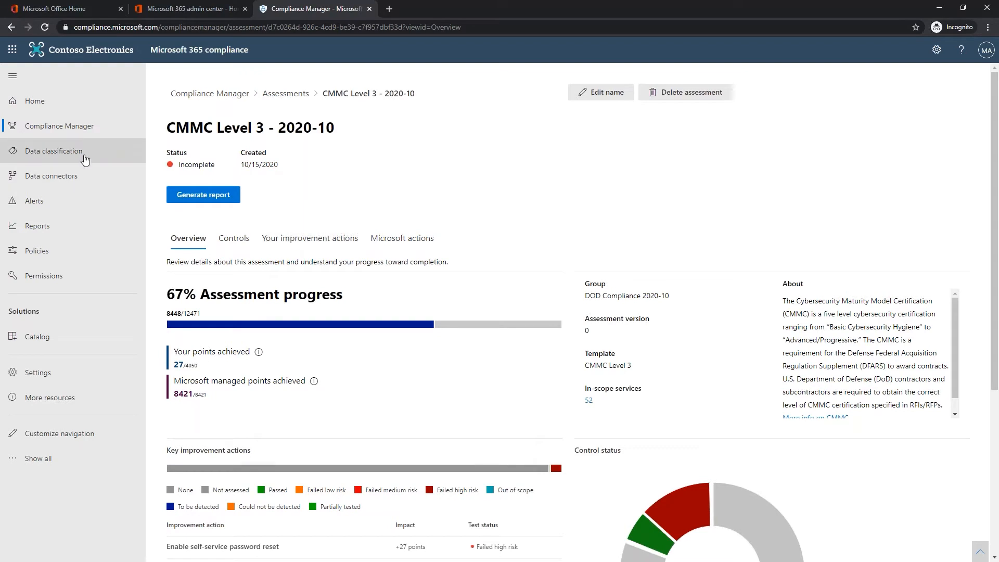
{"action": "left_click", "coordinate": [286, 93]}
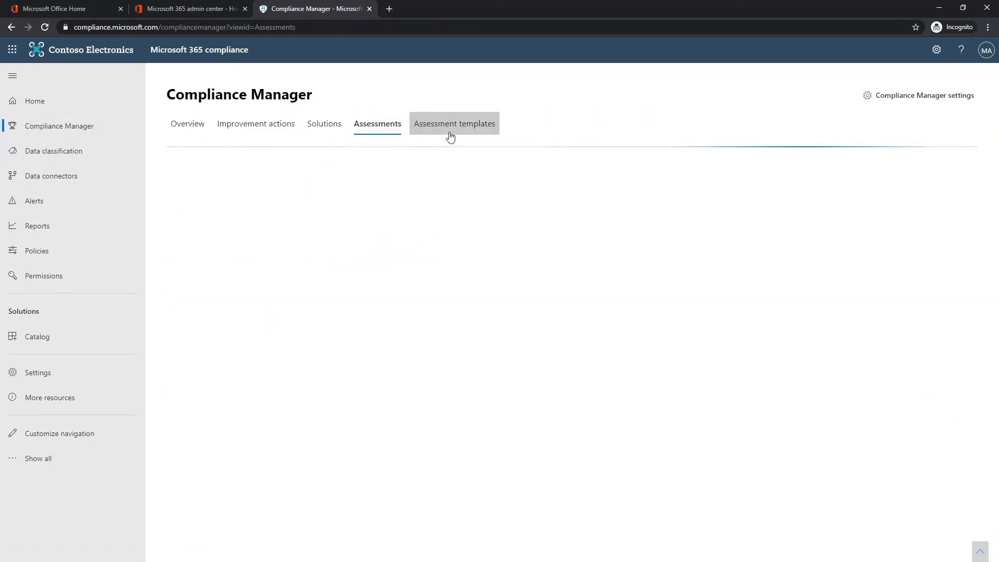
- Search the assessment templates for 'dfar' and open the DFARS template
{"action": "left_click", "coordinate": [450, 137]}
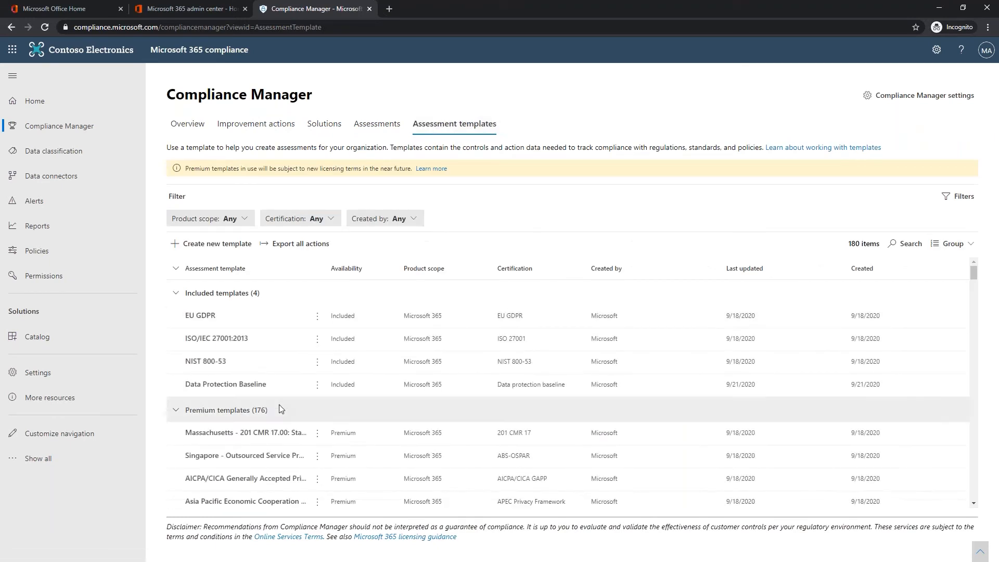
{"action": "key", "text": "ctrl+f"}
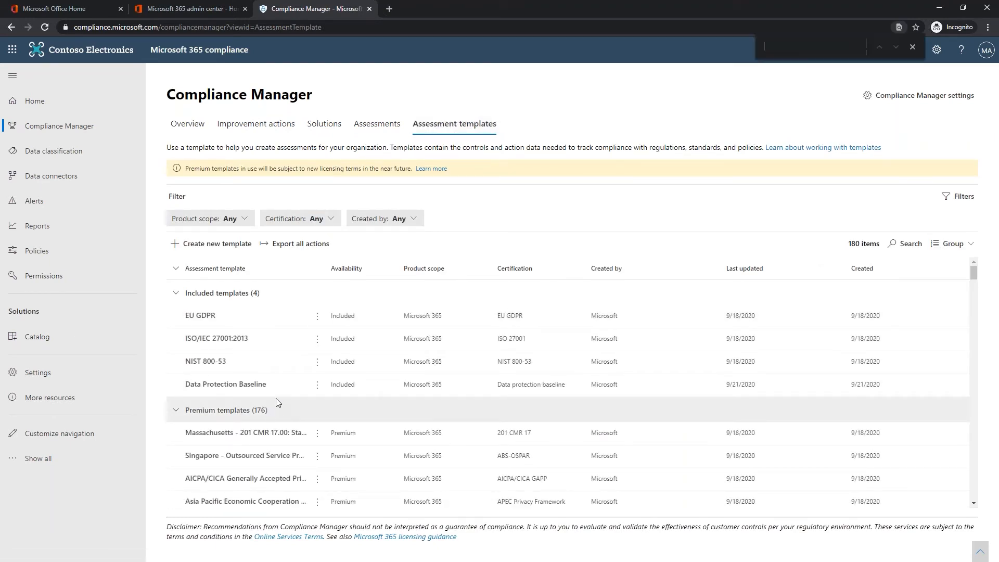
{"action": "type", "text": "itar"}
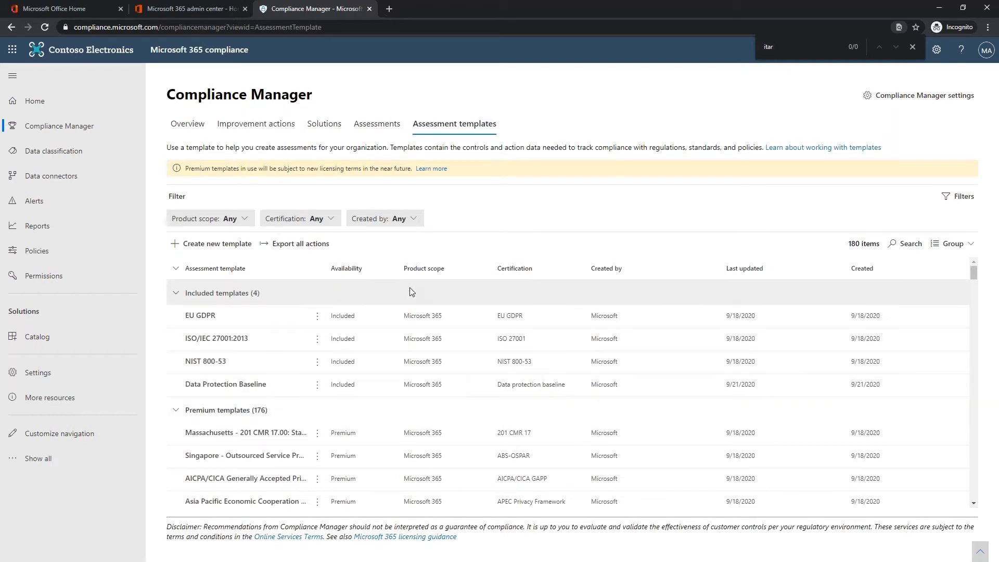
{"action": "key", "text": "BackSpace"}
{"action": "key", "text": "BackSpace"}
{"action": "key", "text": "BackSpace"}
{"action": "key", "text": "BackSpace"}
{"action": "type", "text": "dfra"}
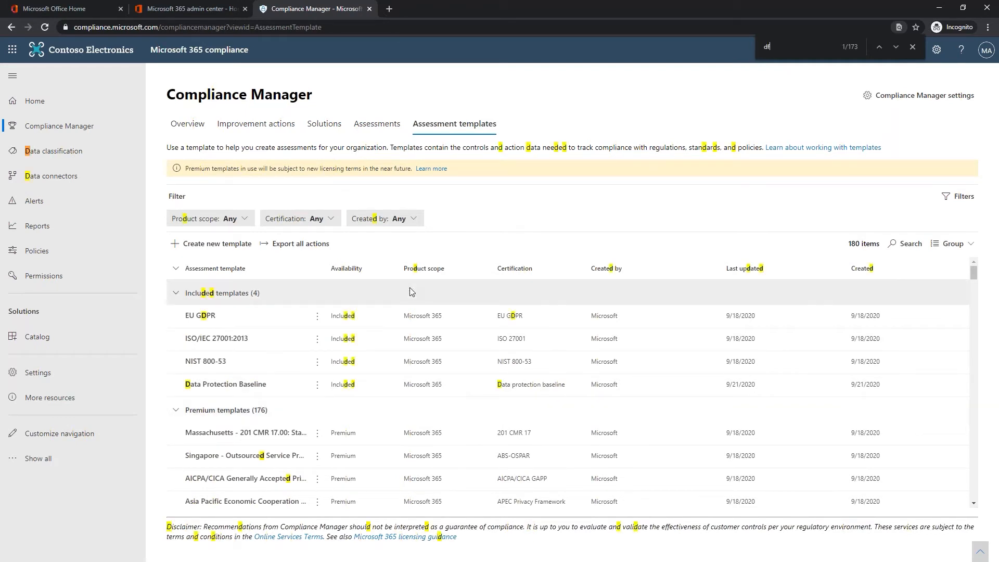
{"action": "key", "text": "BackSpace"}
{"action": "key", "text": "BackSpace"}
{"action": "type", "text": "a"}
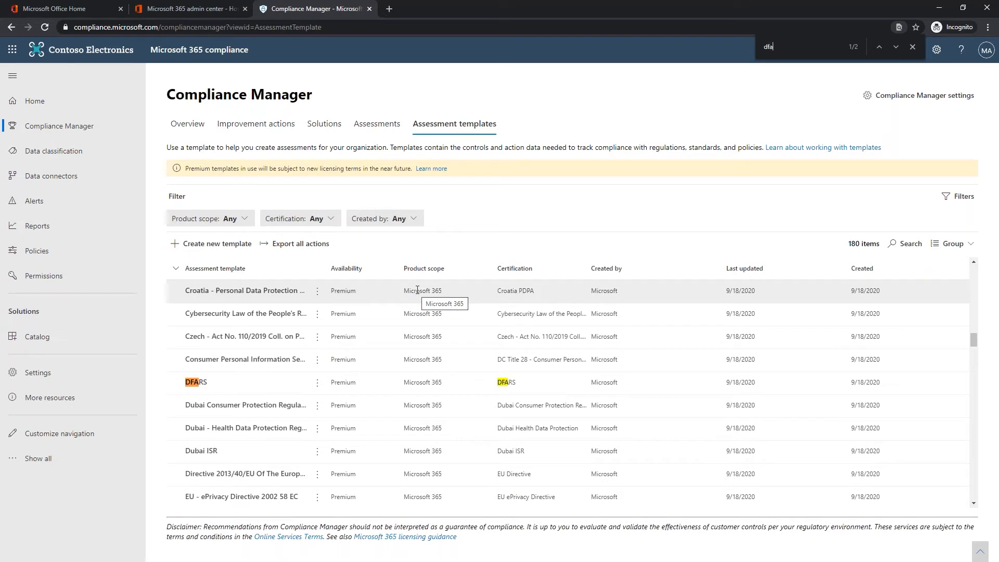
{"action": "type", "text": "r"}
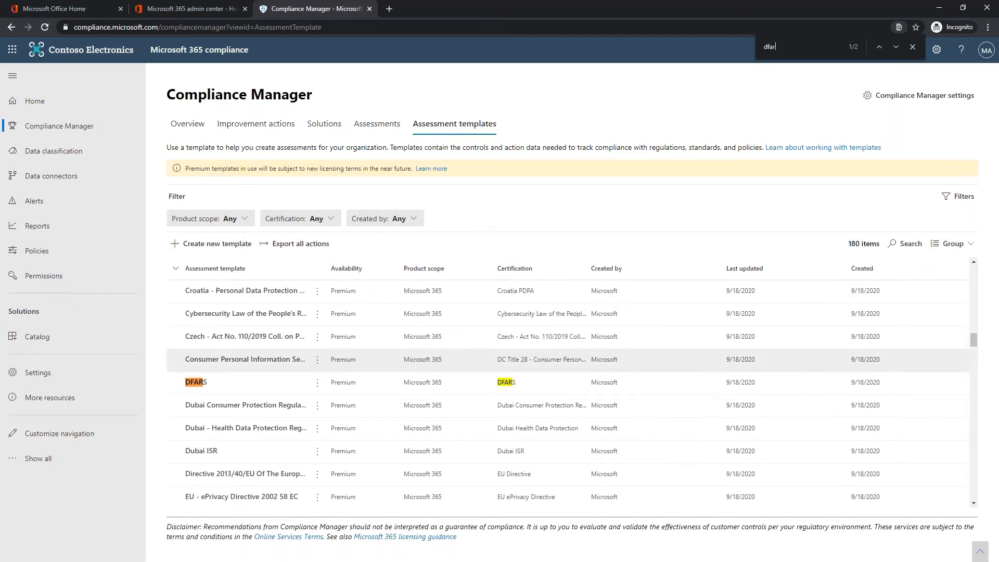
{"action": "left_click", "coordinate": [202, 383]}
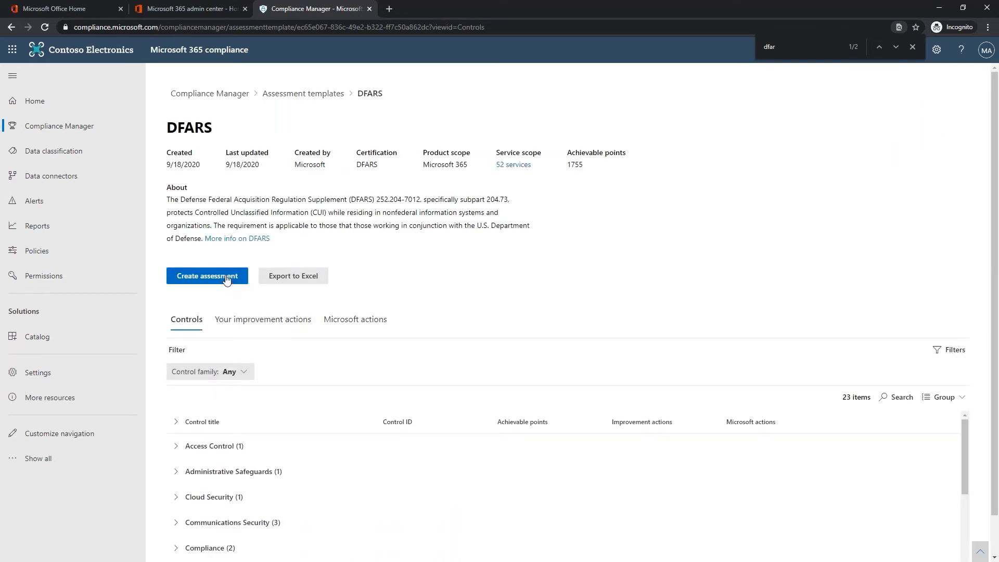
- Name a new DFARS assessment 'DFARS 2020-10' in the existing DOD Compliance 2020-10 group, reaching review
{"action": "left_click", "coordinate": [226, 278]}
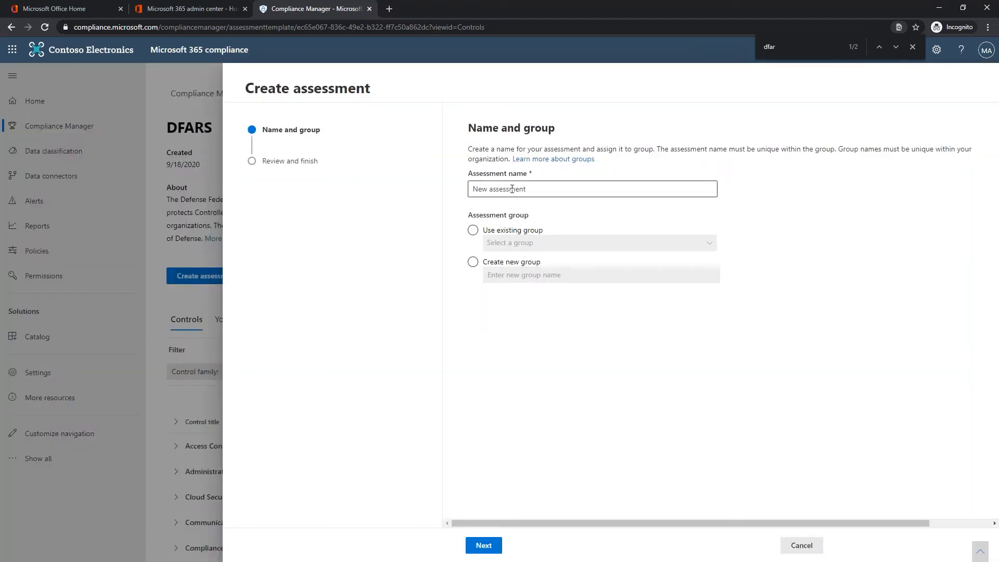
{"action": "left_click", "coordinate": [504, 189]}
{"action": "type", "text": "D"}
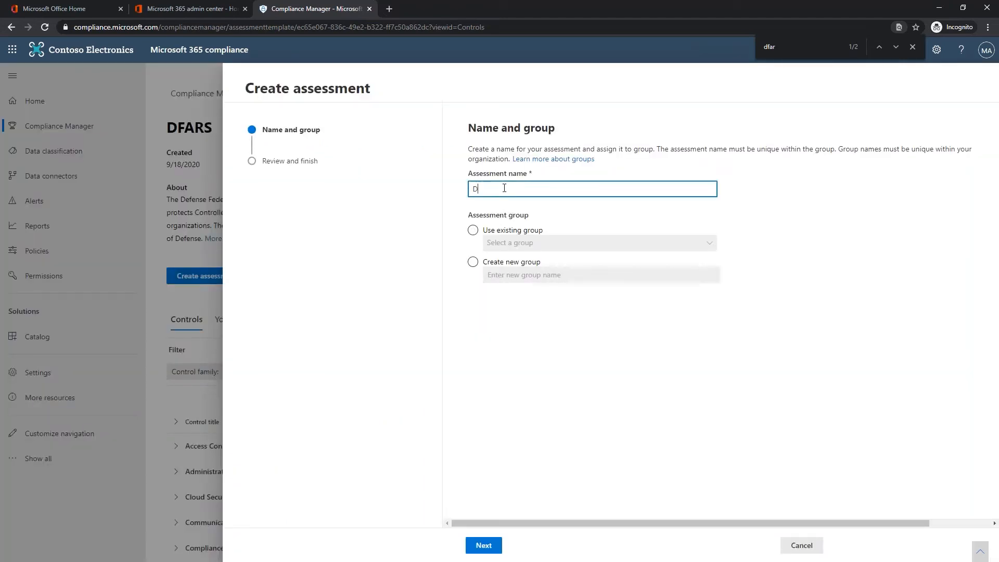
{"action": "type", "text": "FARS 2020-10"}
{"action": "left_click", "coordinate": [473, 231]}
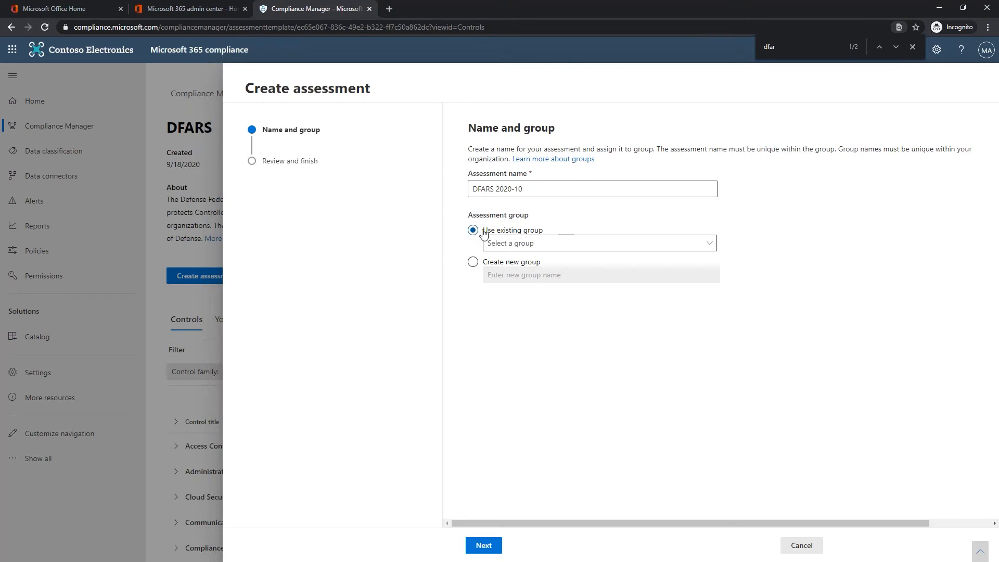
{"action": "left_click", "coordinate": [533, 244]}
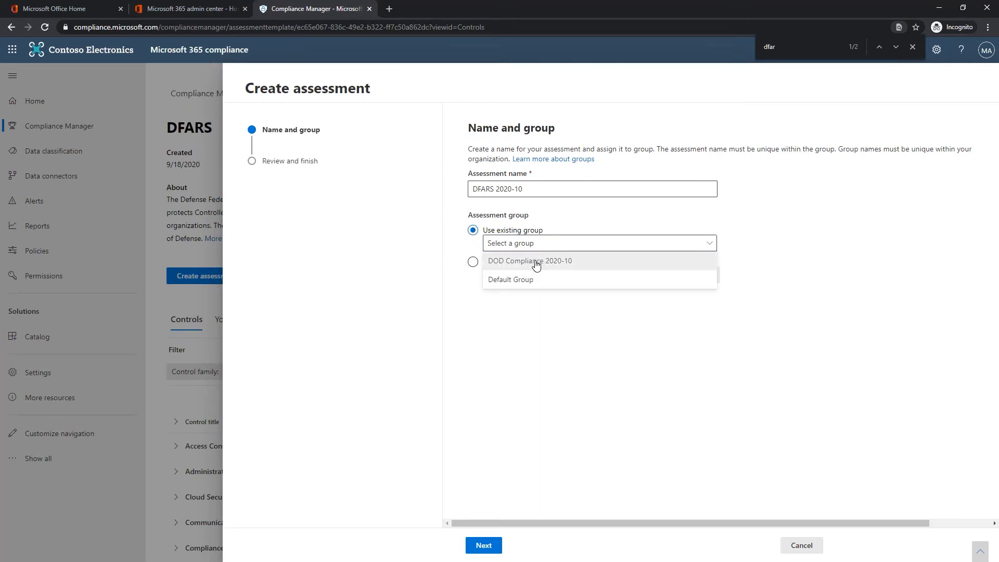
{"action": "left_click", "coordinate": [535, 265]}
{"action": "left_click", "coordinate": [484, 544]}
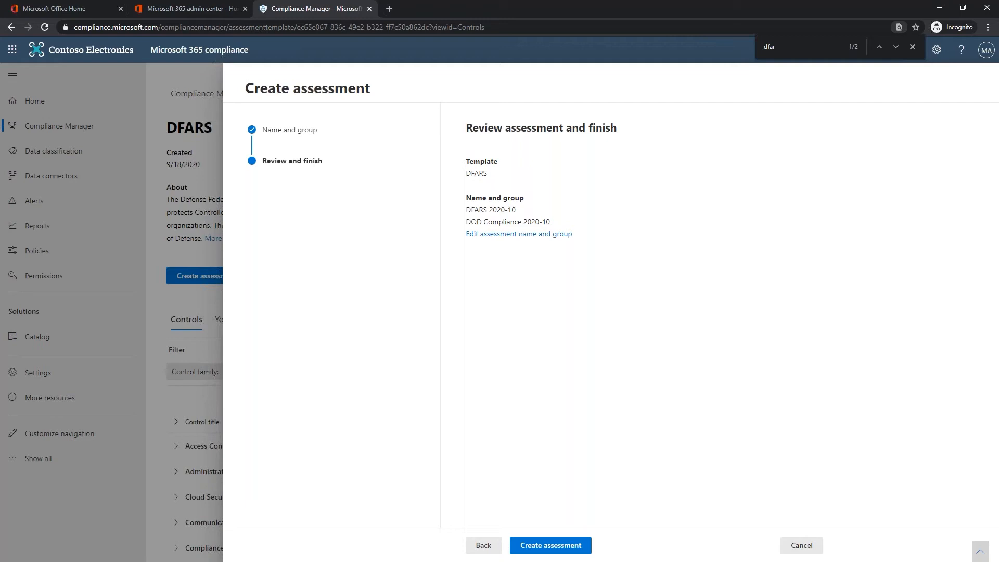
- Create the DFARS 2020-10 assessment, finish the wizard, and return to the Assessments list
{"action": "left_click", "coordinate": [528, 544]}
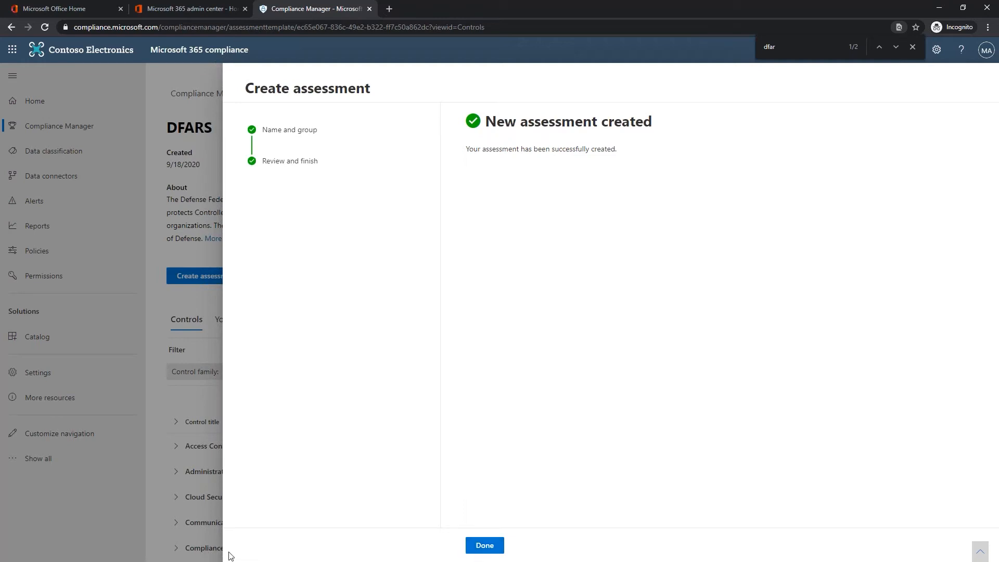
{"action": "left_click", "coordinate": [483, 545]}
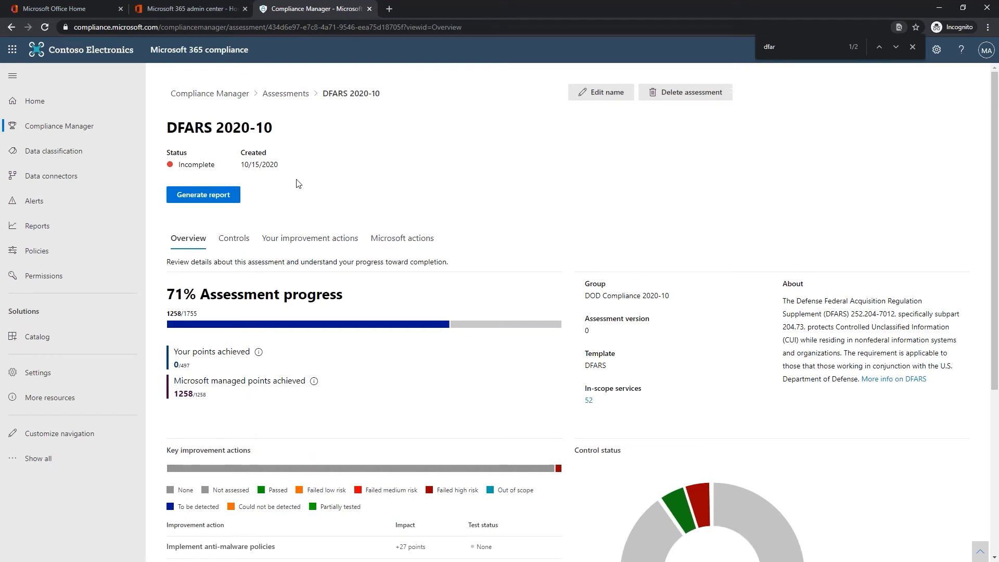
{"action": "left_click", "coordinate": [275, 93]}
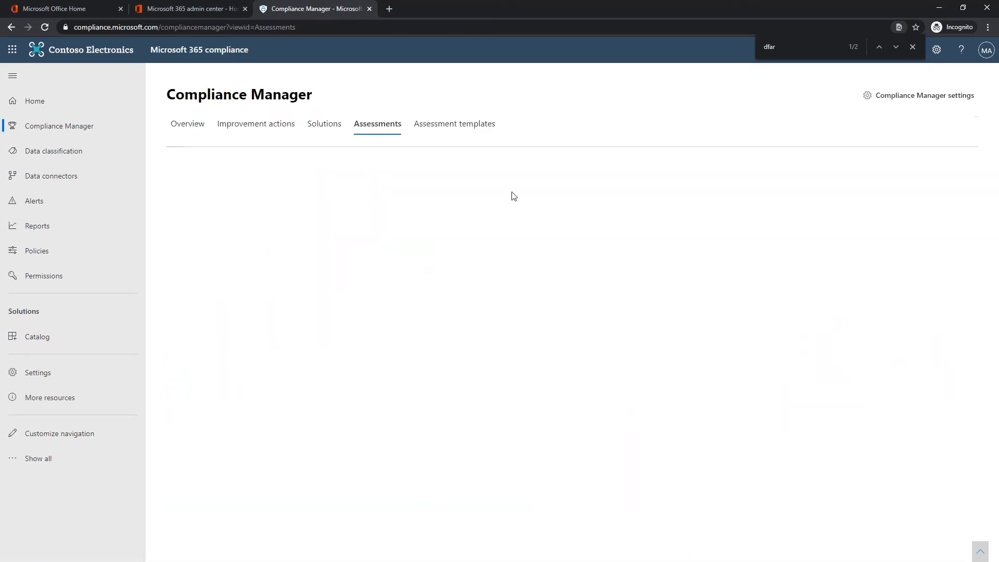
- List the assessment templates, search the page for 'NIST 800-1', and scroll to NIST 800-171
{"action": "left_click", "coordinate": [442, 126]}
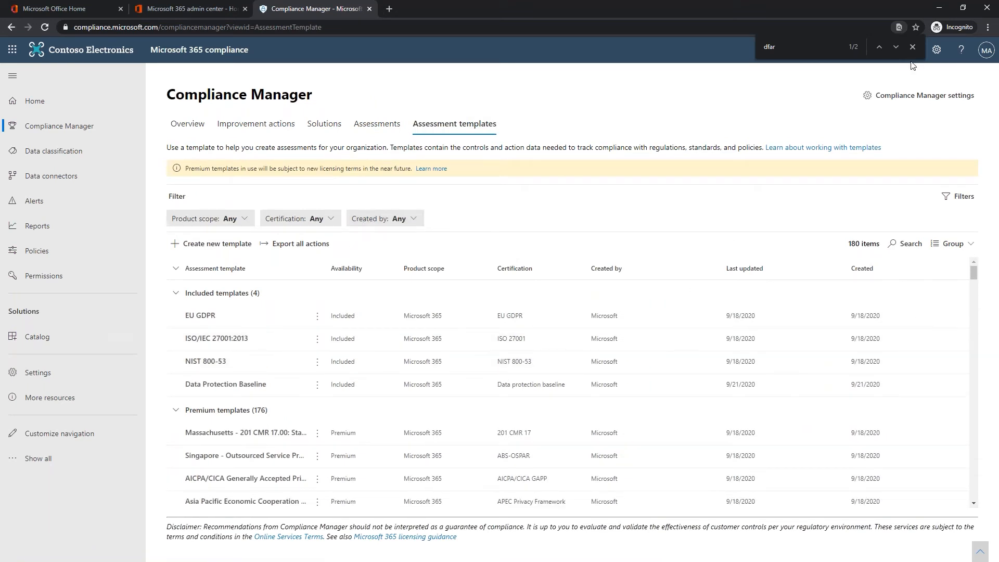
{"action": "left_click_drag", "start_coordinate": [778, 46], "coordinate": [751, 37]}
{"action": "type", "text": "171"}
{"action": "key", "text": "BackSpace"}
{"action": "key", "text": "BackSpace"}
{"action": "key", "text": "BackSpace"}
{"action": "type", "text": "NIST 800"}
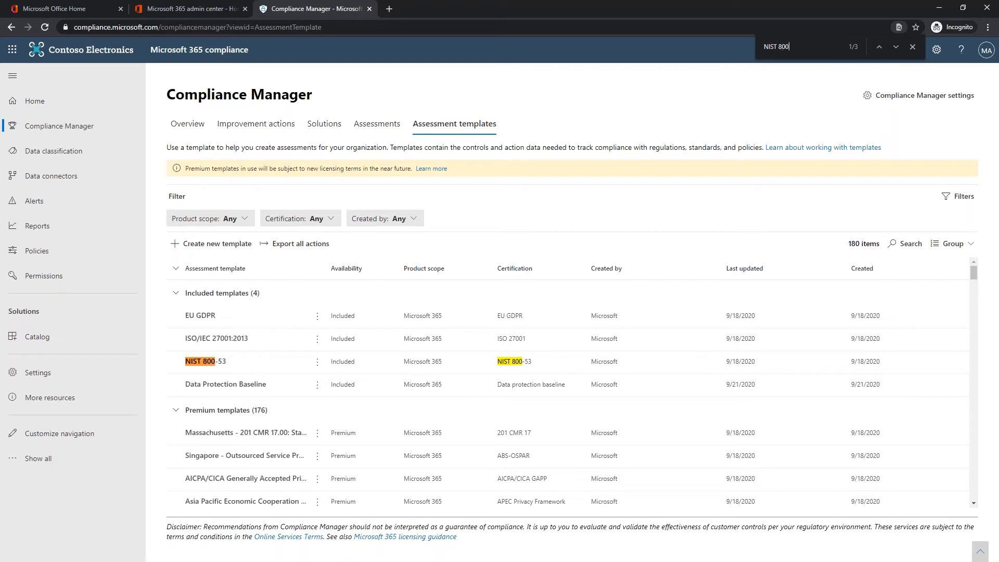
{"action": "type", "text": "-1"}
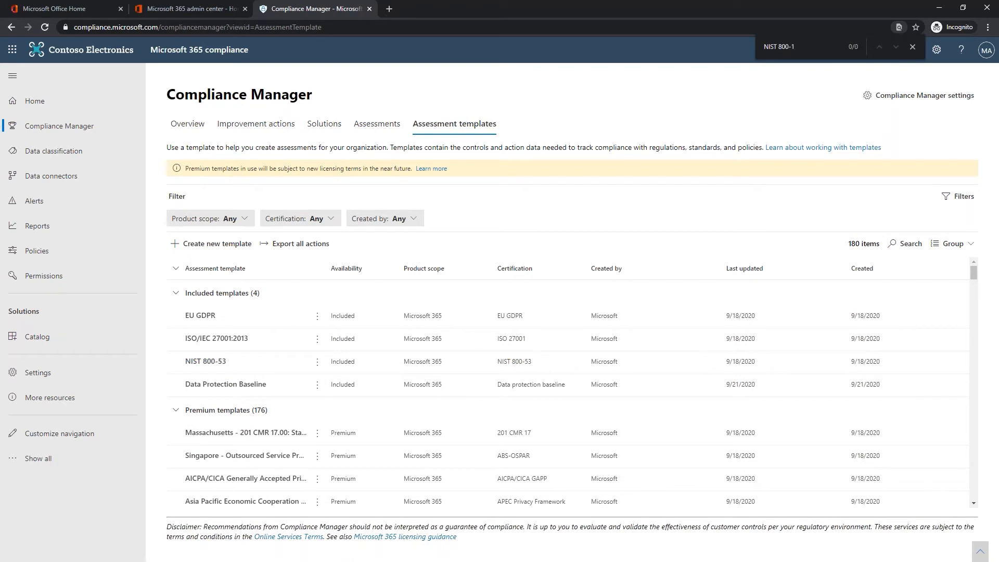
{"action": "scroll", "coordinate": [567, 447], "scroll_direction": "down", "scroll_amount": 10}
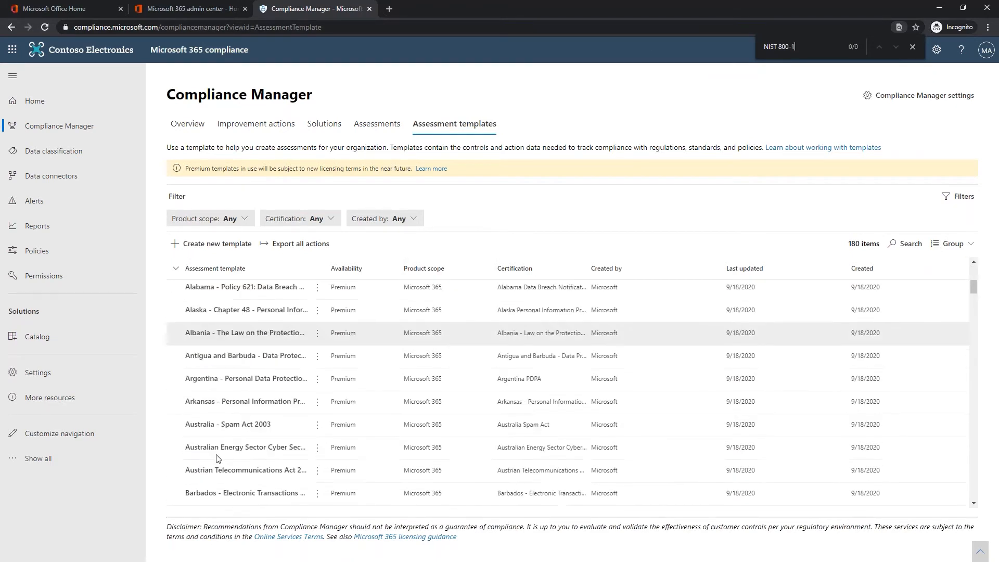
{"action": "scroll", "coordinate": [225, 448], "scroll_direction": "down", "scroll_amount": 15}
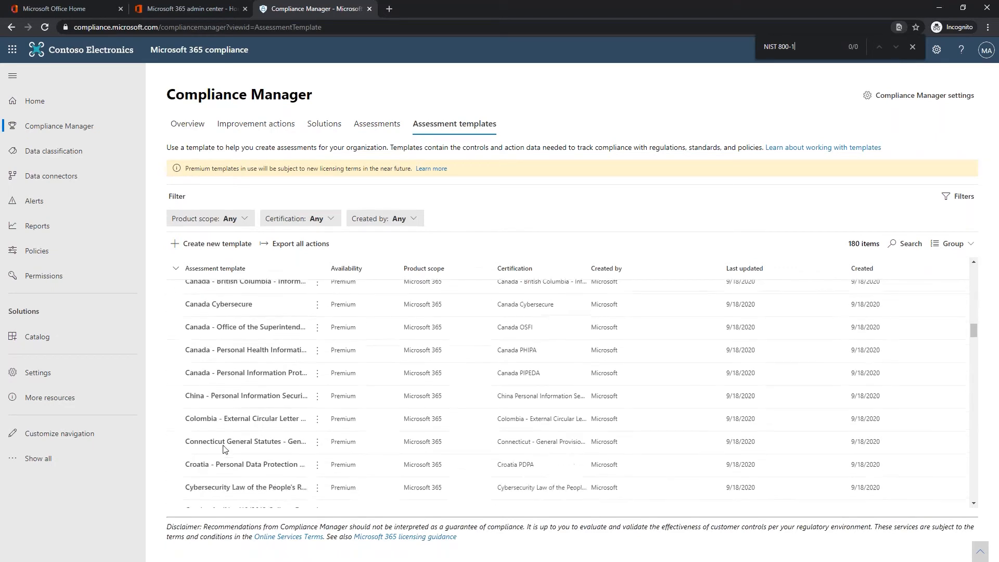
{"action": "scroll", "coordinate": [225, 449], "scroll_direction": "down", "scroll_amount": 5}
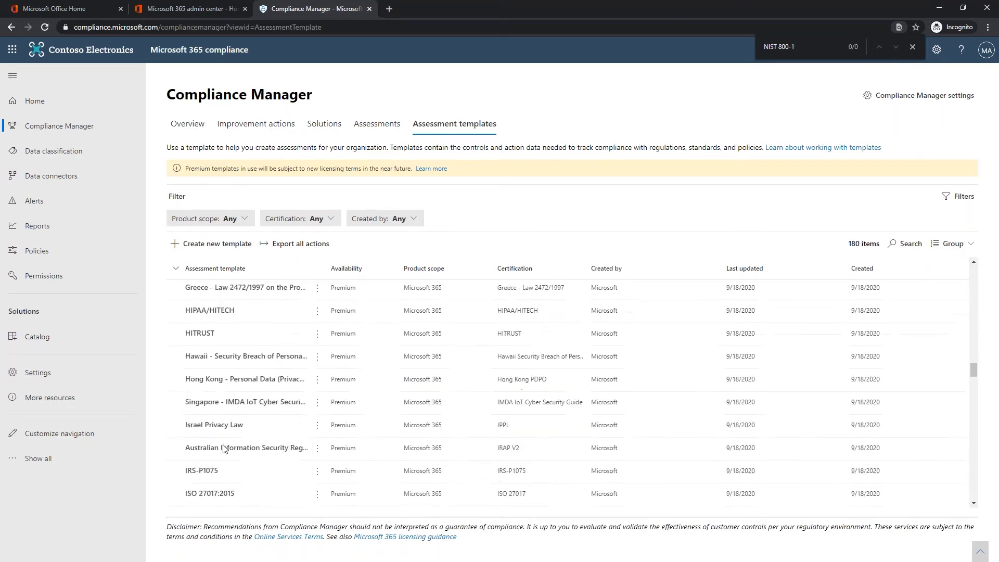
{"action": "scroll", "coordinate": [225, 448], "scroll_direction": "down", "scroll_amount": 6}
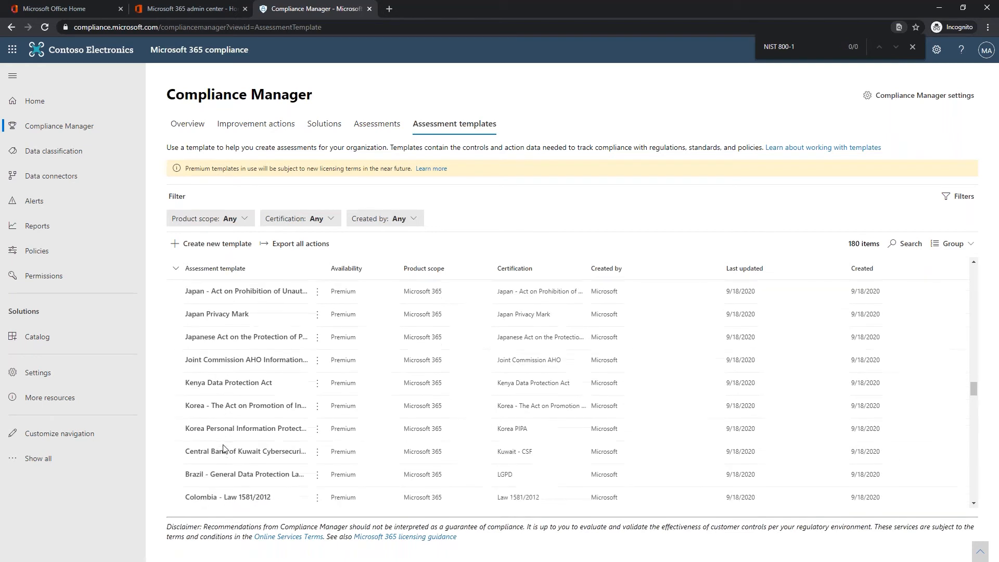
{"action": "scroll", "coordinate": [224, 448], "scroll_direction": "down", "scroll_amount": 10}
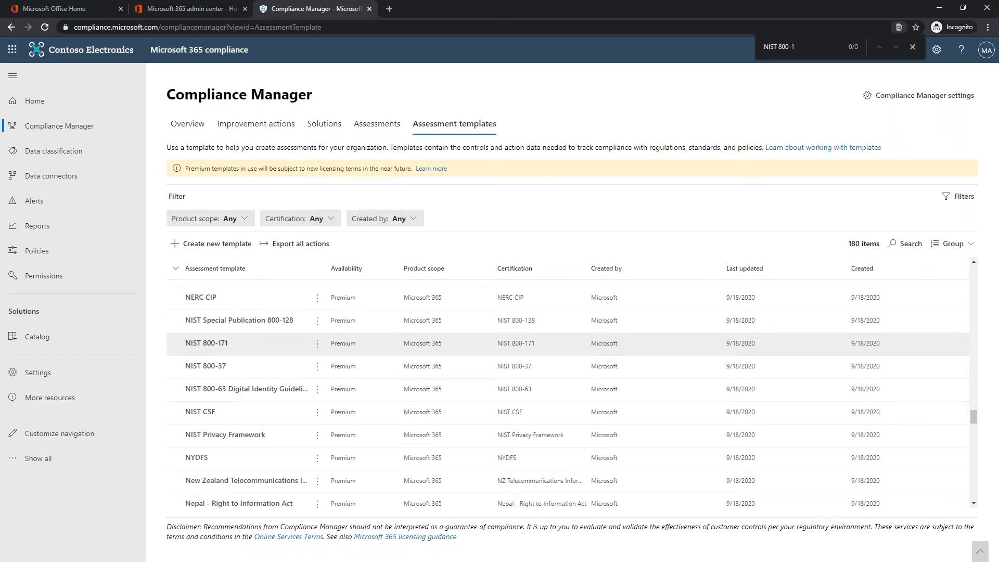
- Open the NIST 800-171 template and start a new assessment from it
{"action": "left_click", "coordinate": [218, 344]}
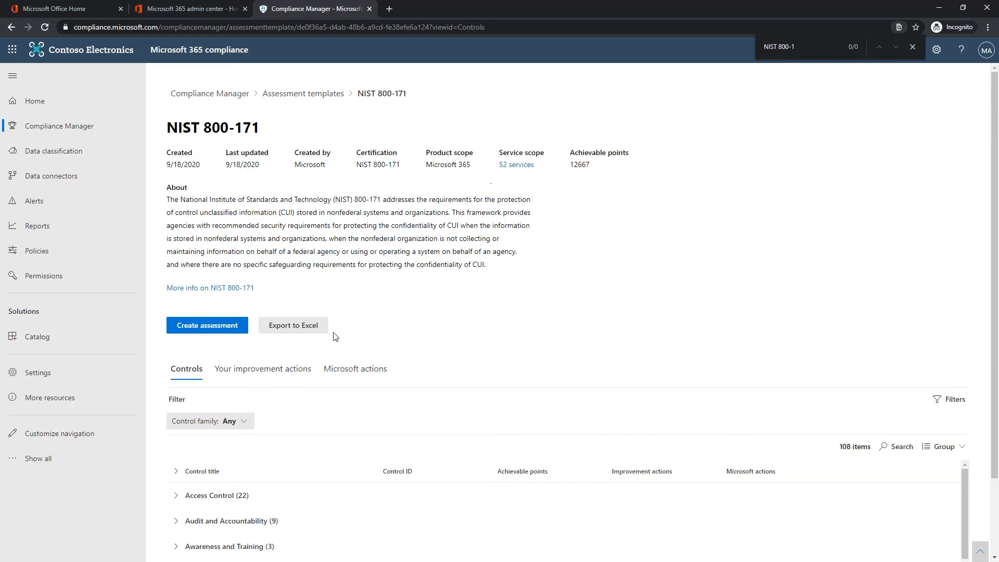
{"action": "left_click", "coordinate": [210, 327]}
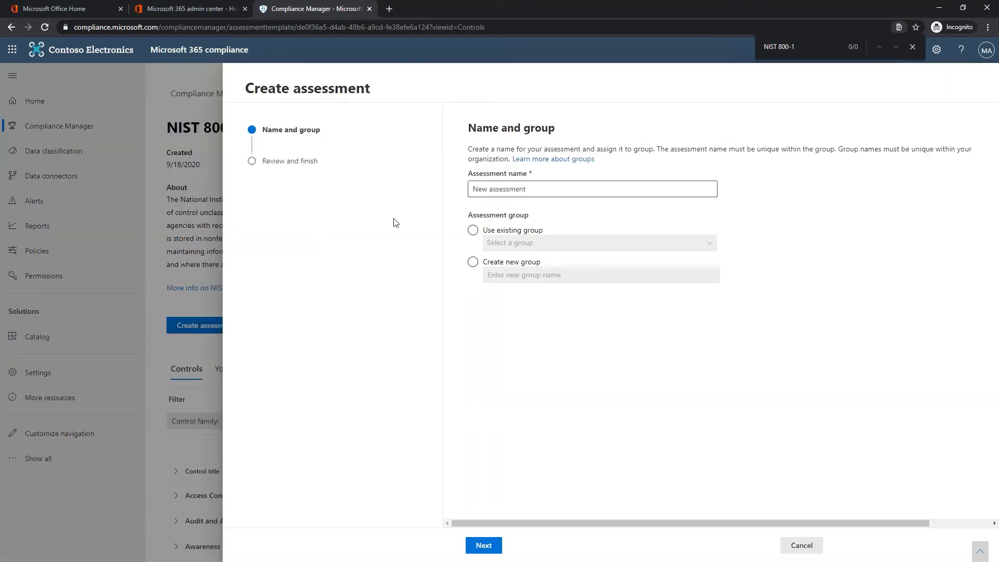
{"action": "left_click", "coordinate": [522, 190]}
{"action": "type", "text": "NI"}
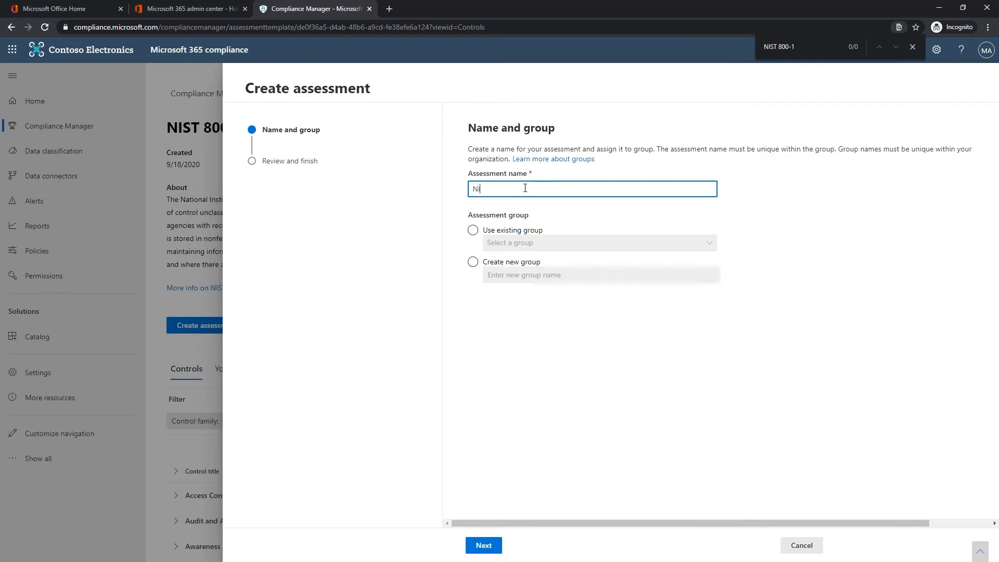
{"action": "type", "text": "St 800-171 2020-1"}
{"action": "key", "text": "BackSpace"}
{"action": "type", "text": "T"}
- Put it in the existing DOD Compliance 2020-10 group and create the assessment
{"action": "left_click", "coordinate": [472, 229]}
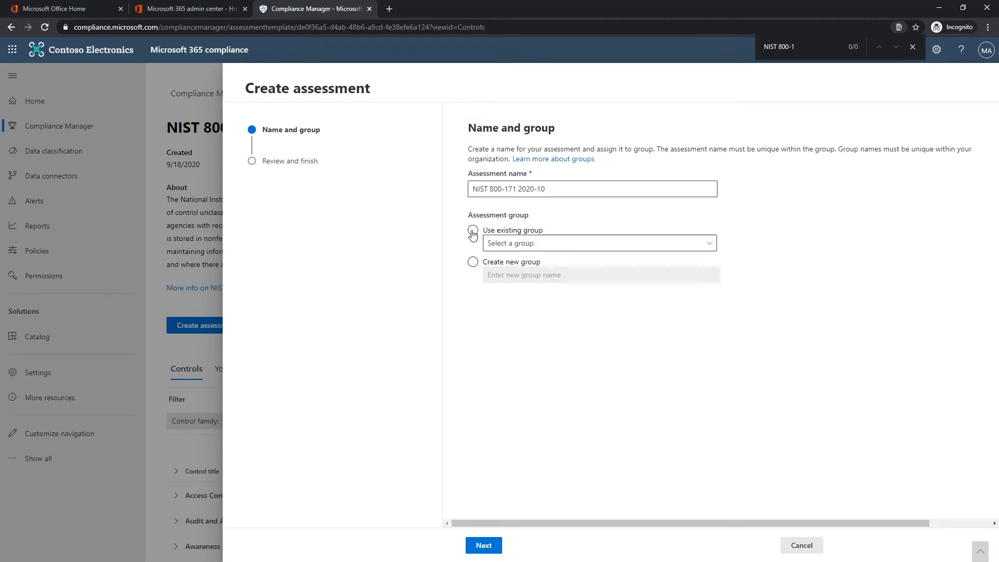
{"action": "left_click", "coordinate": [533, 248]}
{"action": "left_click", "coordinate": [529, 260]}
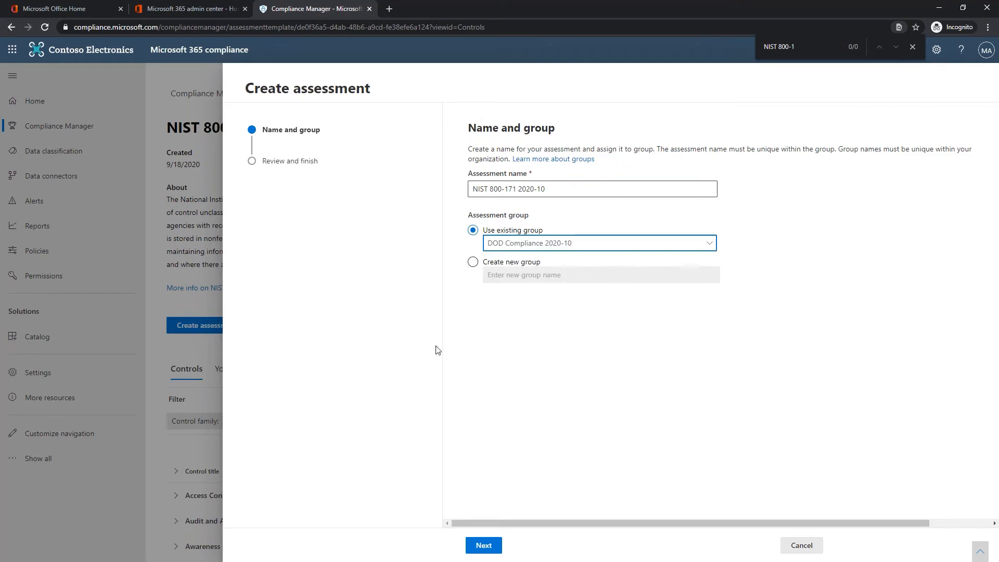
{"action": "left_click", "coordinate": [484, 545]}
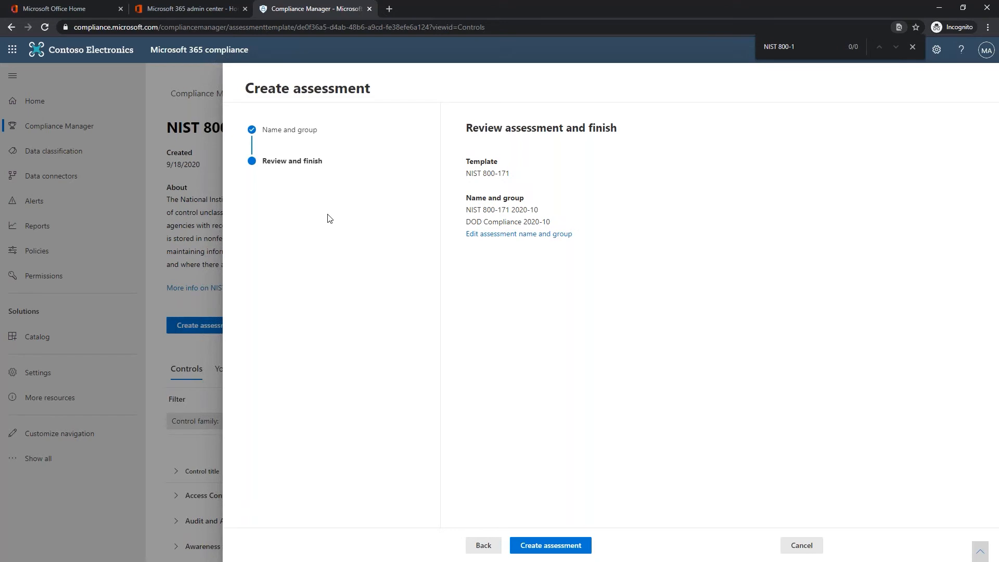
{"action": "left_click", "coordinate": [541, 545]}
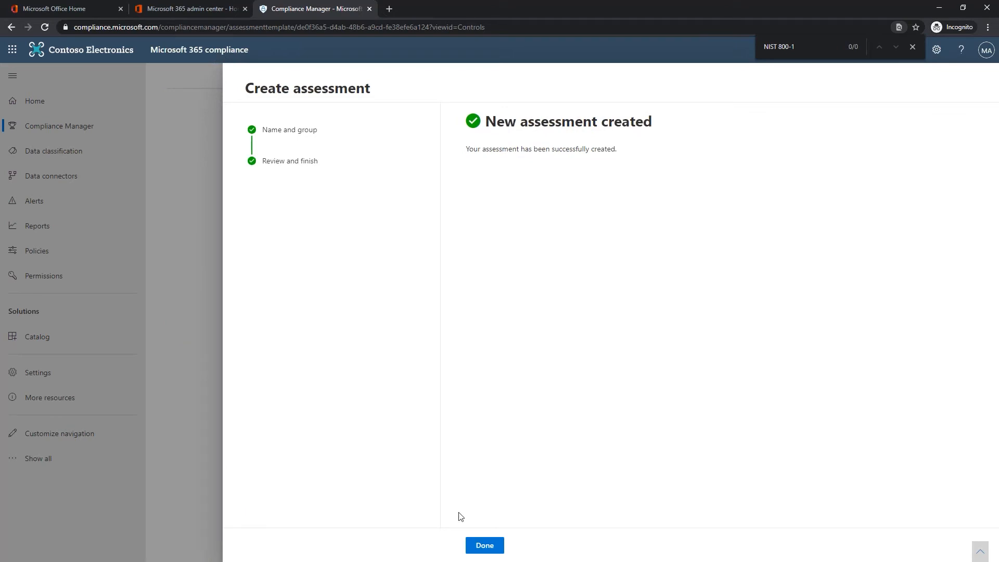
{"action": "left_click", "coordinate": [487, 548]}
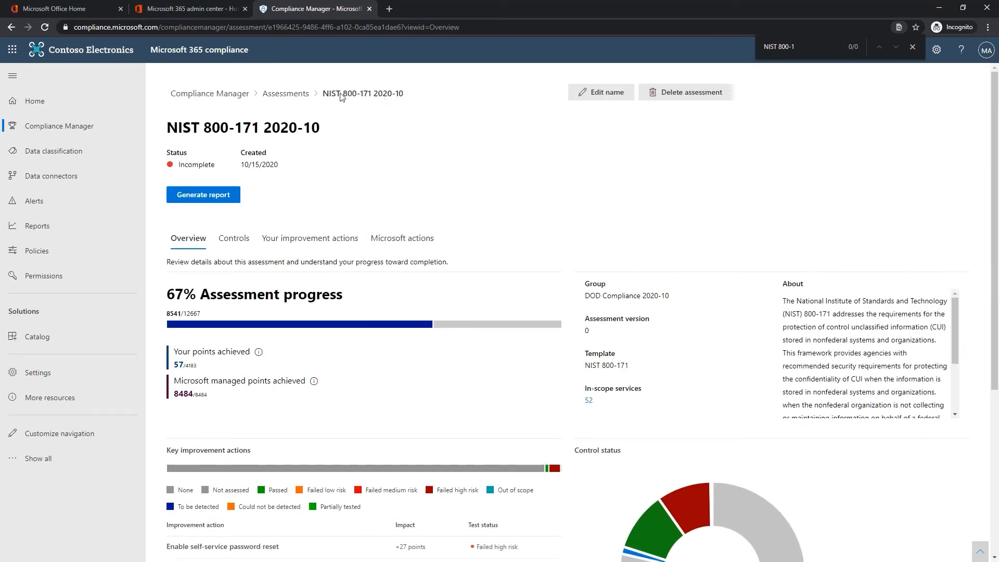
- Review the 65% compliance score and 16004 achieved points, then list the four assessments
{"action": "left_click", "coordinate": [209, 94]}
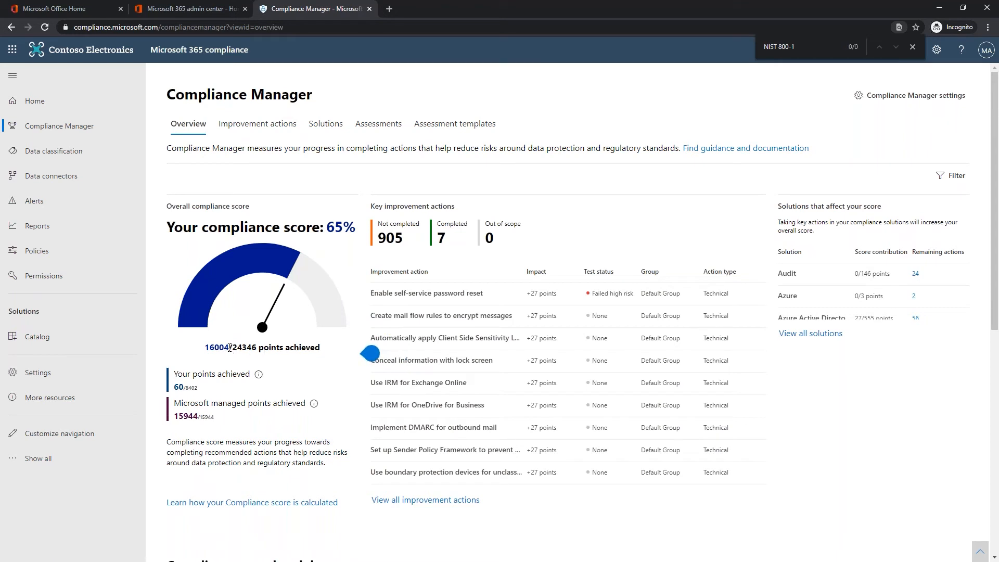
{"action": "left_click_drag", "start_coordinate": [232, 349], "coordinate": [203, 350]}
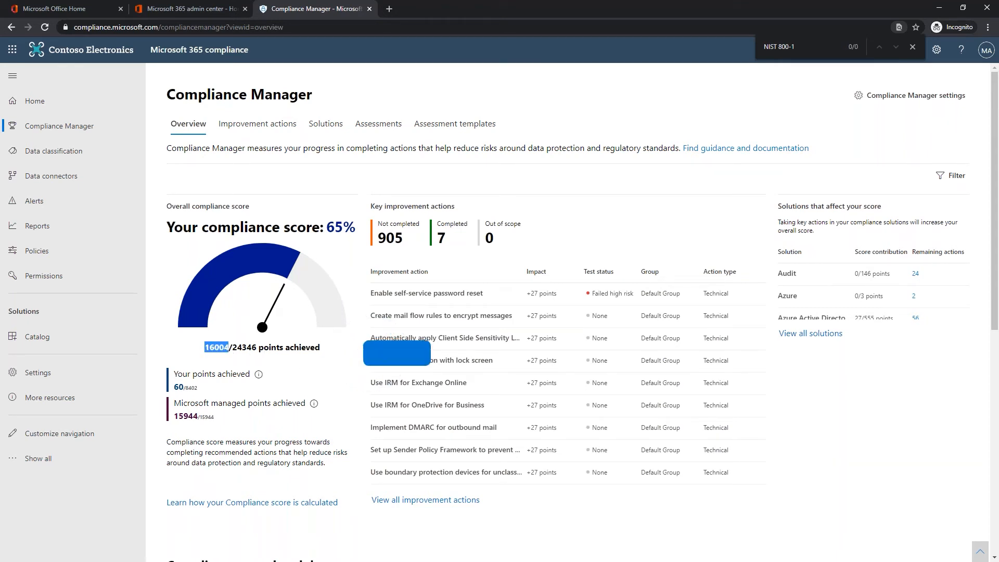
{"action": "left_click", "coordinate": [369, 357]}
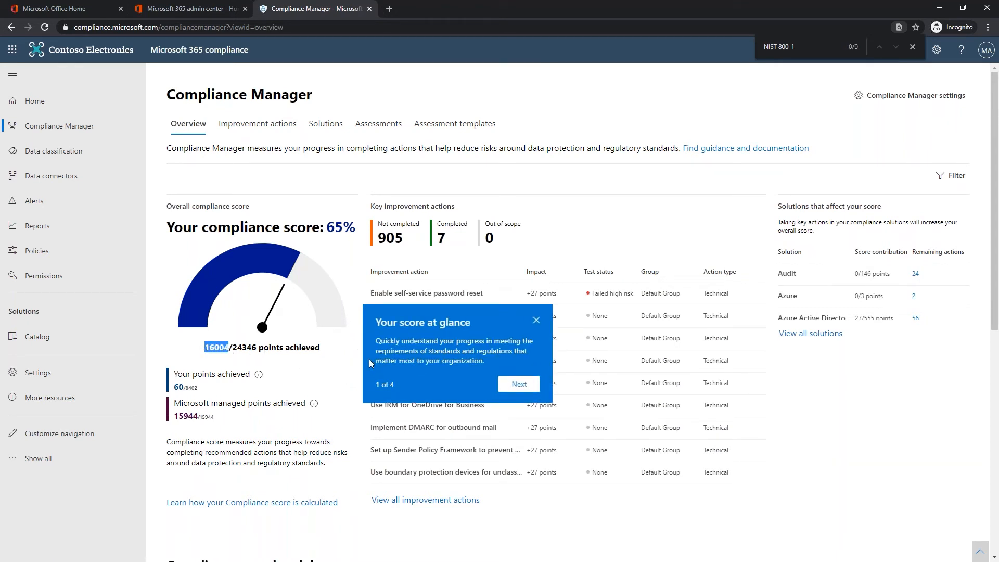
{"action": "left_click", "coordinate": [536, 320]}
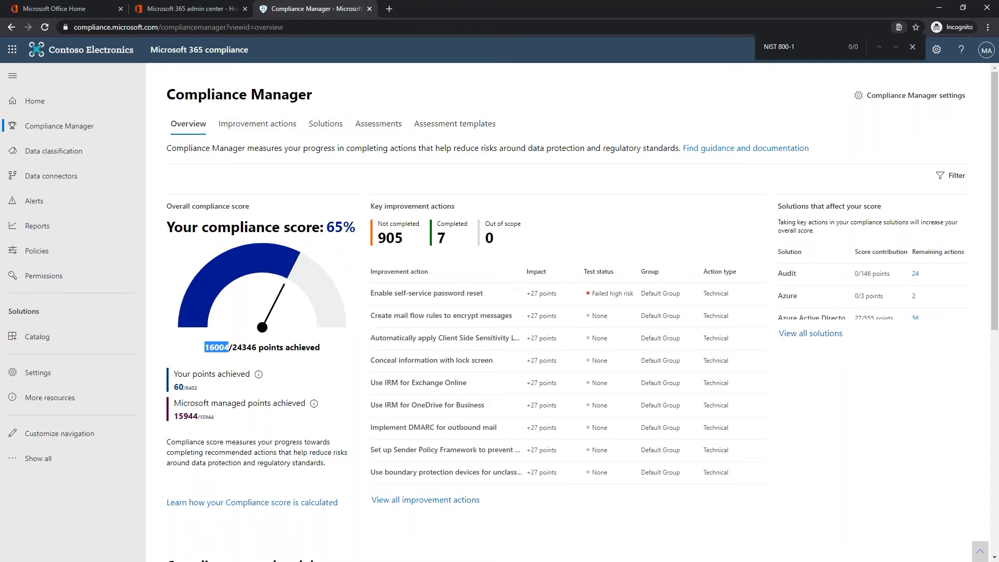
{"action": "left_click", "coordinate": [377, 130]}
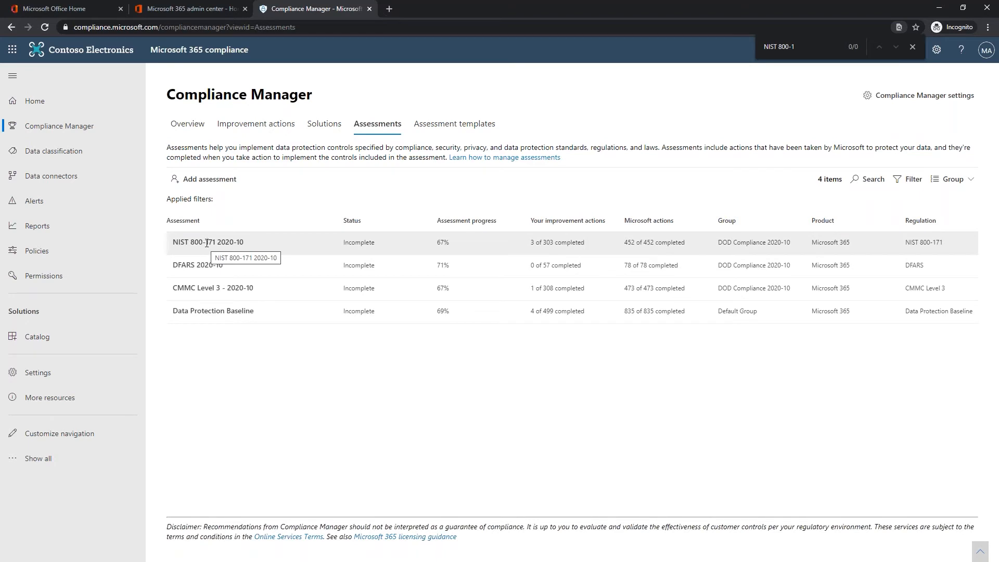
- Open the Enable self-service password reset action from the Improvement actions list
{"action": "left_click", "coordinate": [268, 127]}
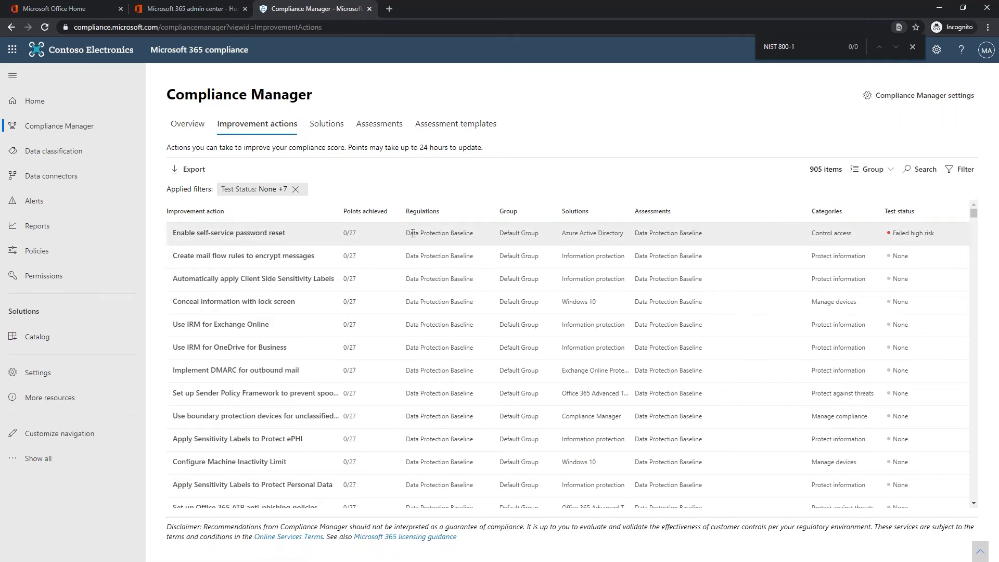
{"action": "left_click", "coordinate": [356, 230]}
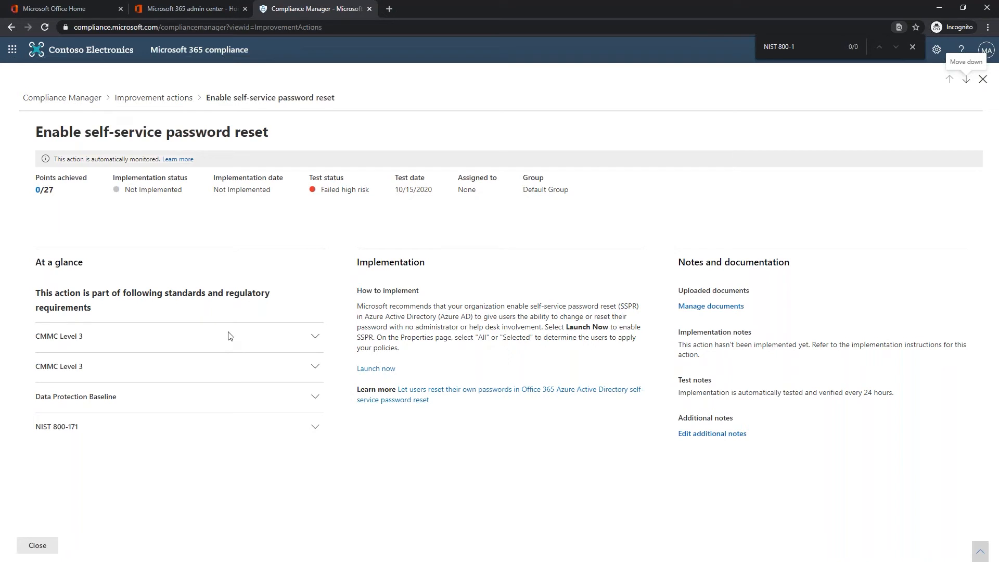
- Expand the details of both CMMC Level 3 controls and the NIST 800-171 control
{"action": "left_click", "coordinate": [317, 338]}
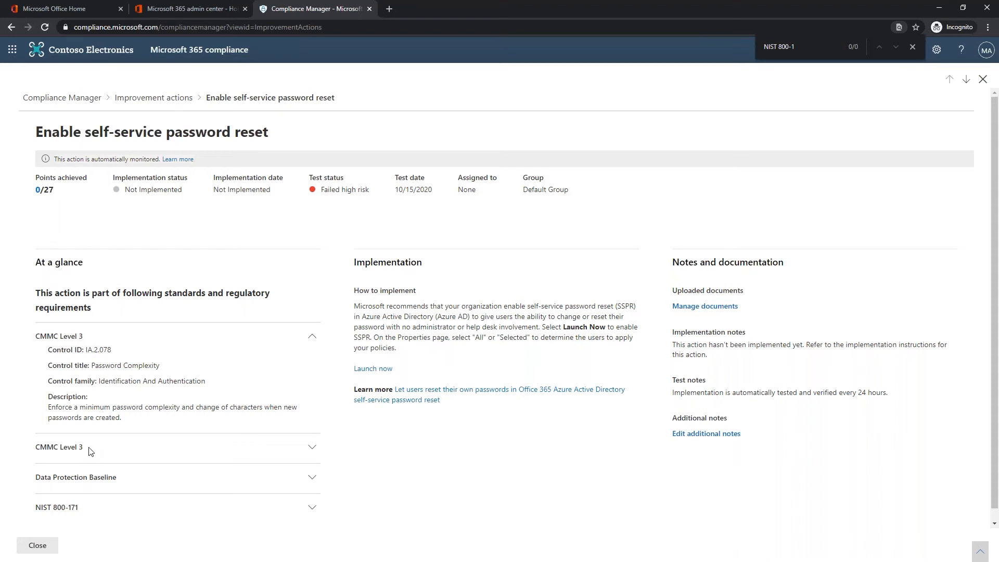
{"action": "left_click", "coordinate": [312, 448]}
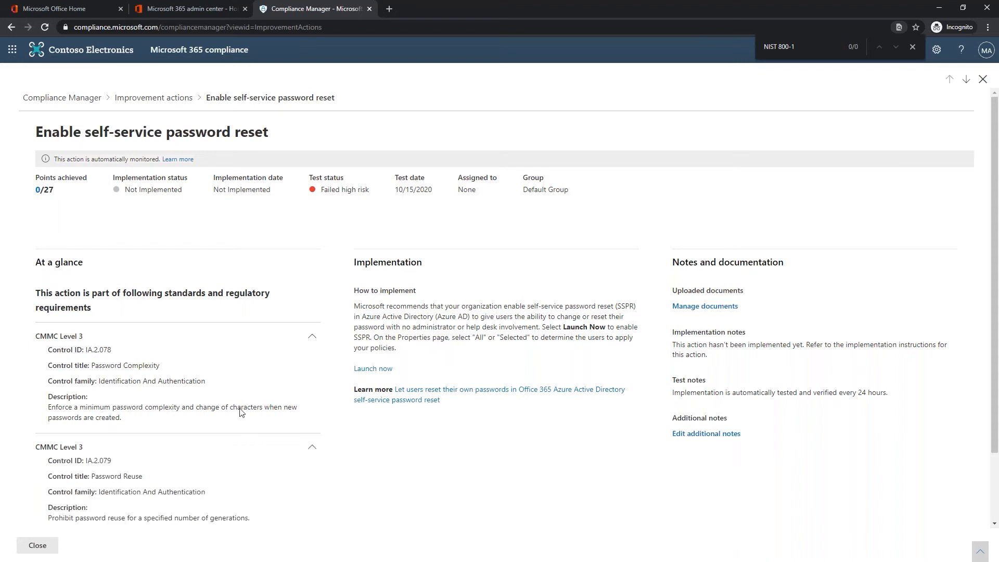
{"action": "scroll", "coordinate": [241, 412], "scroll_direction": "down", "scroll_amount": 2}
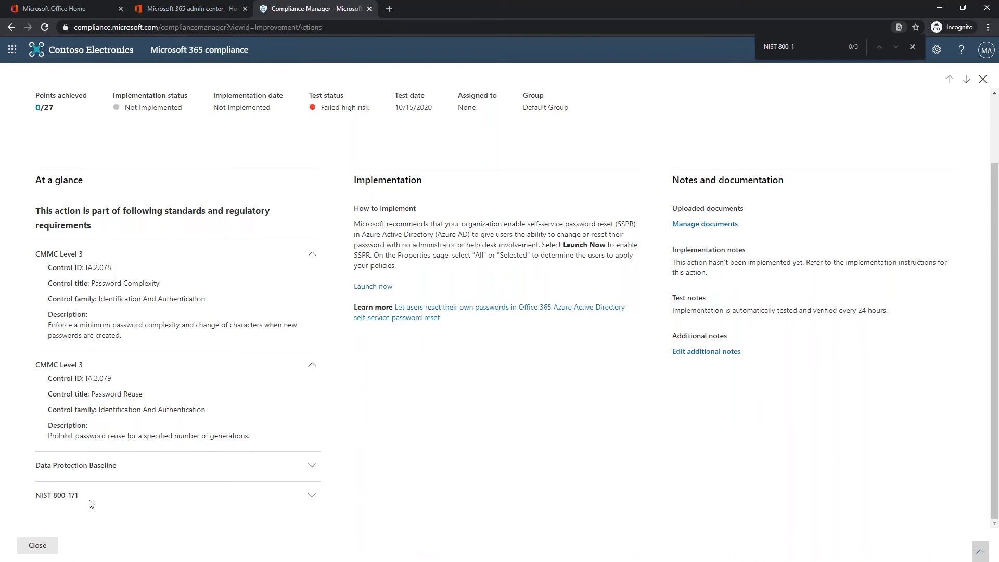
{"action": "left_click", "coordinate": [312, 499]}
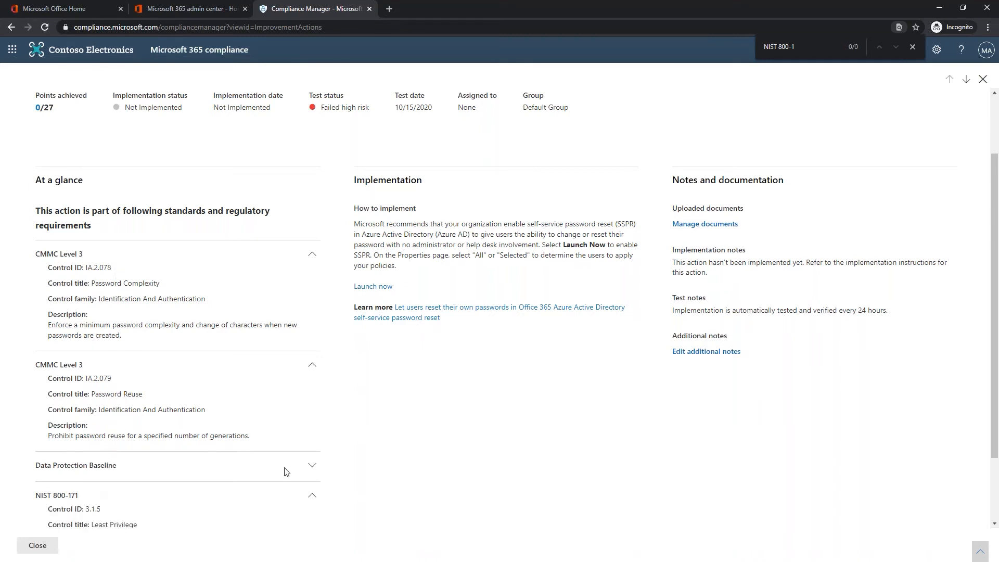
{"action": "scroll", "coordinate": [283, 470], "scroll_direction": "down", "scroll_amount": 2}
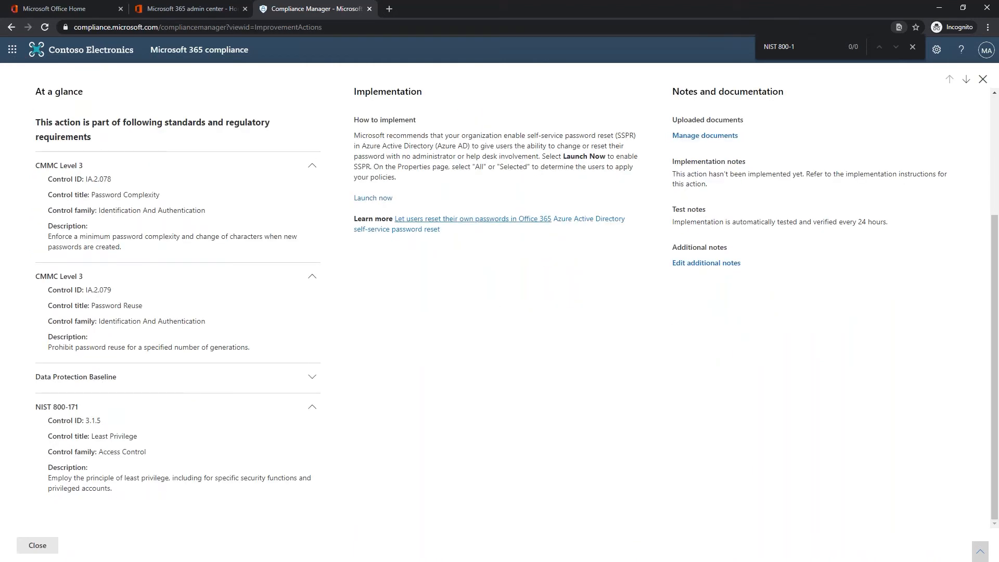
{"action": "scroll", "coordinate": [430, 279], "scroll_direction": "down", "scroll_amount": 3}
- Expand and collapse the Data Protection Baseline details, back at the action header
{"action": "left_click", "coordinate": [312, 376]}
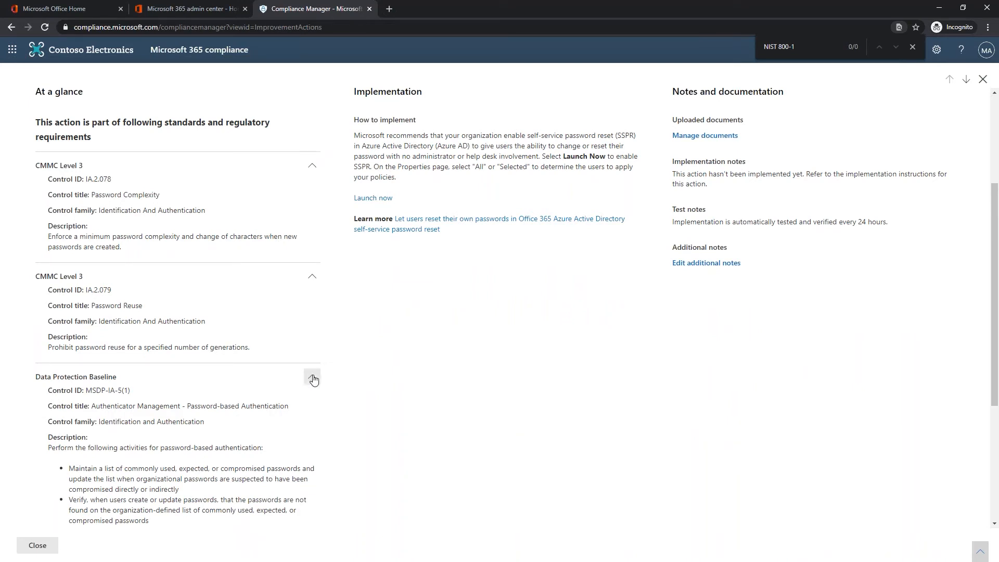
{"action": "left_click", "coordinate": [313, 378]}
{"action": "scroll", "coordinate": [354, 391], "scroll_direction": "up", "scroll_amount": 3}
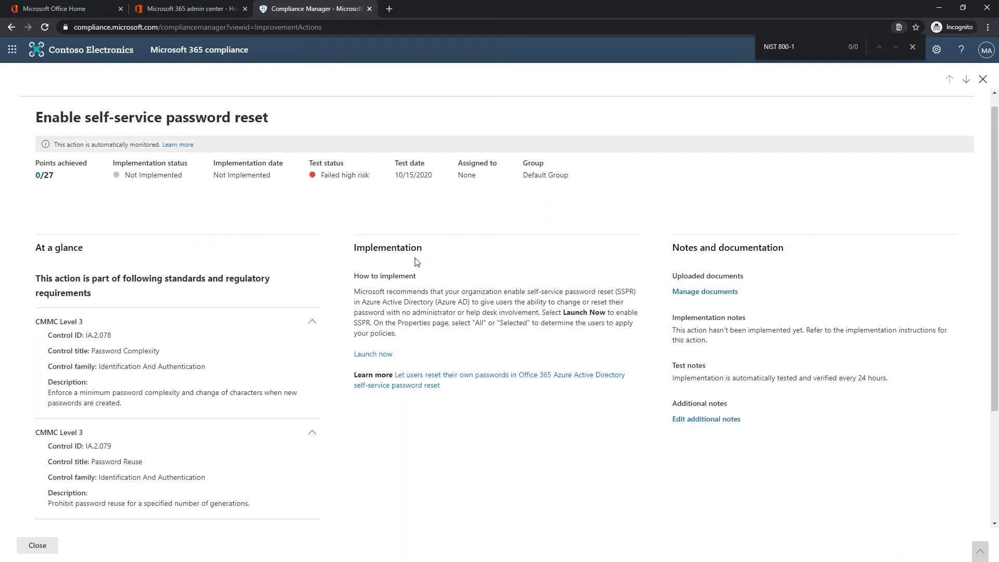
- Check the Azure AD password reset properties for SSPRSecurityGroupUsers, then return to Compliance Manager
{"action": "left_click", "coordinate": [364, 356]}
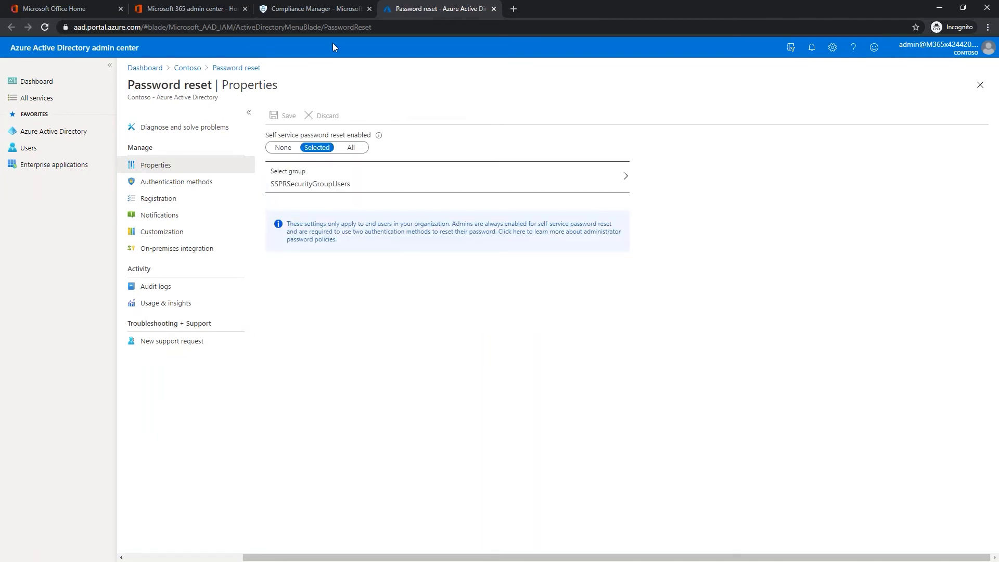
{"action": "left_click", "coordinate": [323, 15]}
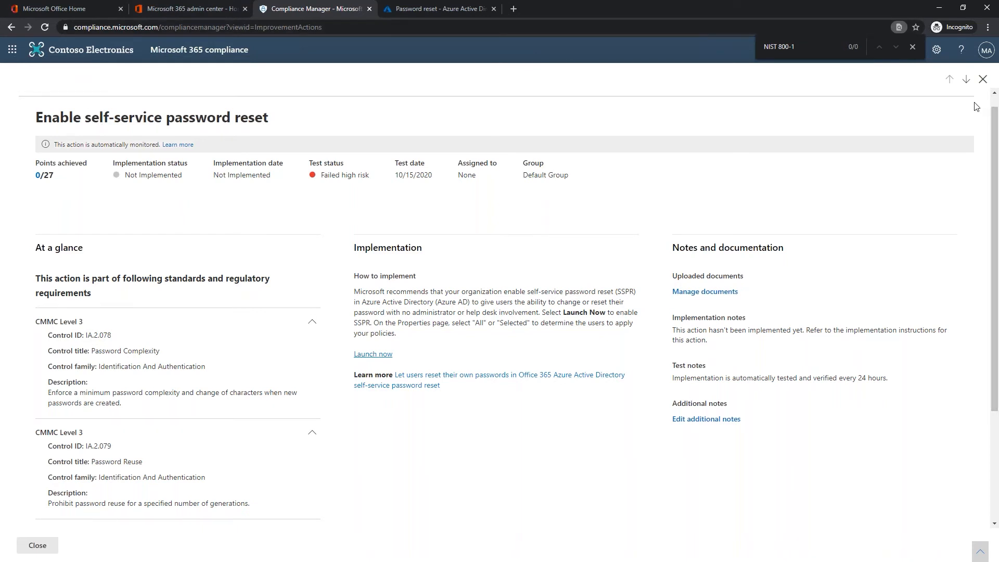
- Open the Apply Sensitivity Labels to Protect ePHI action and its Manage documents panel
{"action": "left_click", "coordinate": [983, 81]}
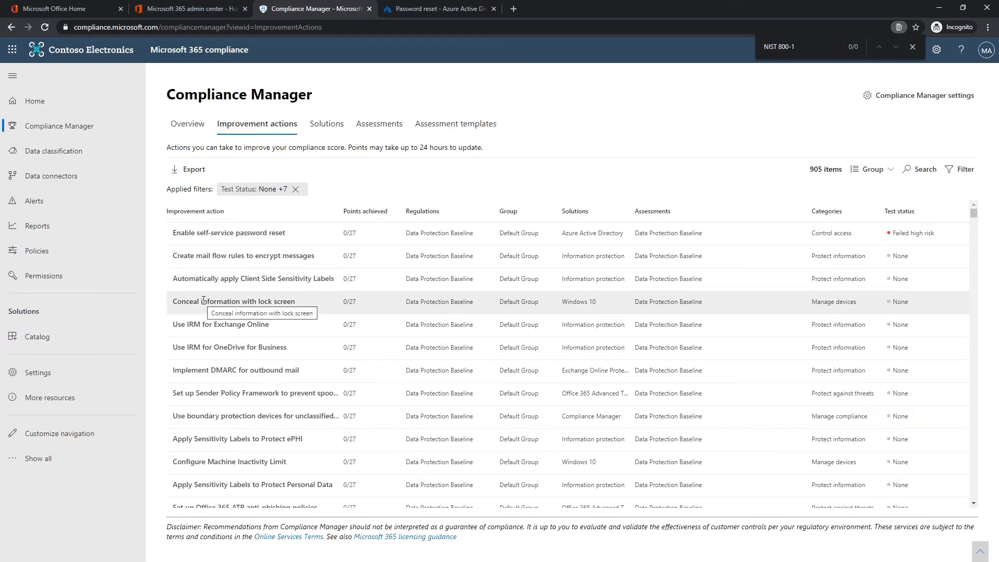
{"action": "left_click", "coordinate": [221, 439]}
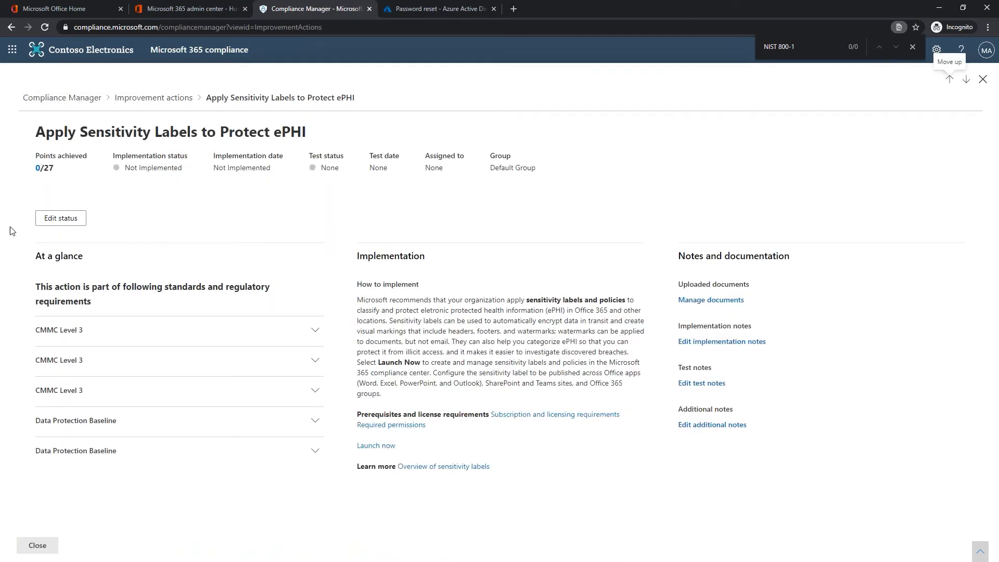
{"action": "left_click", "coordinate": [720, 302]}
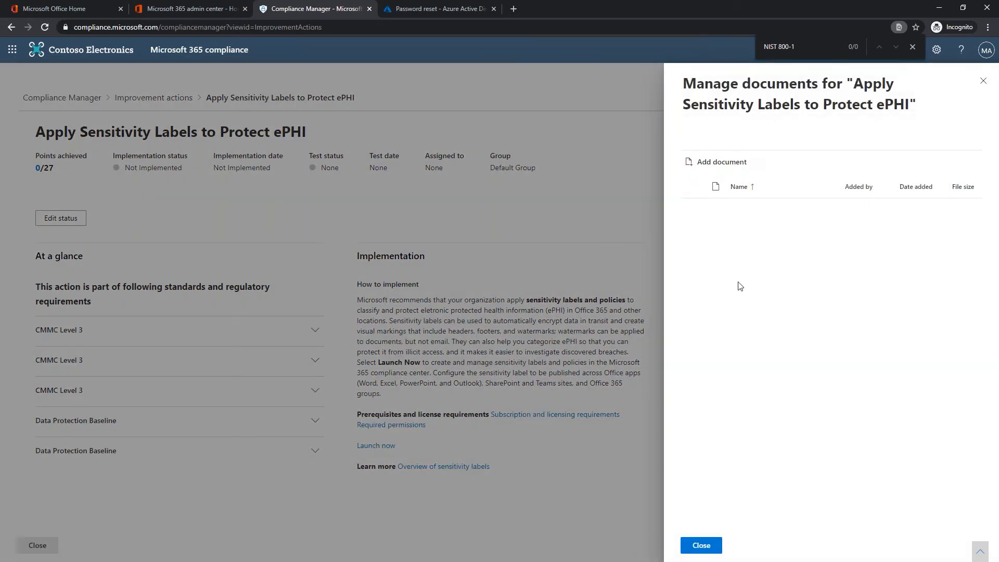
- Try to attach NTUSER.DAT to the action, which fails with a file-in-use error
{"action": "left_click", "coordinate": [720, 161]}
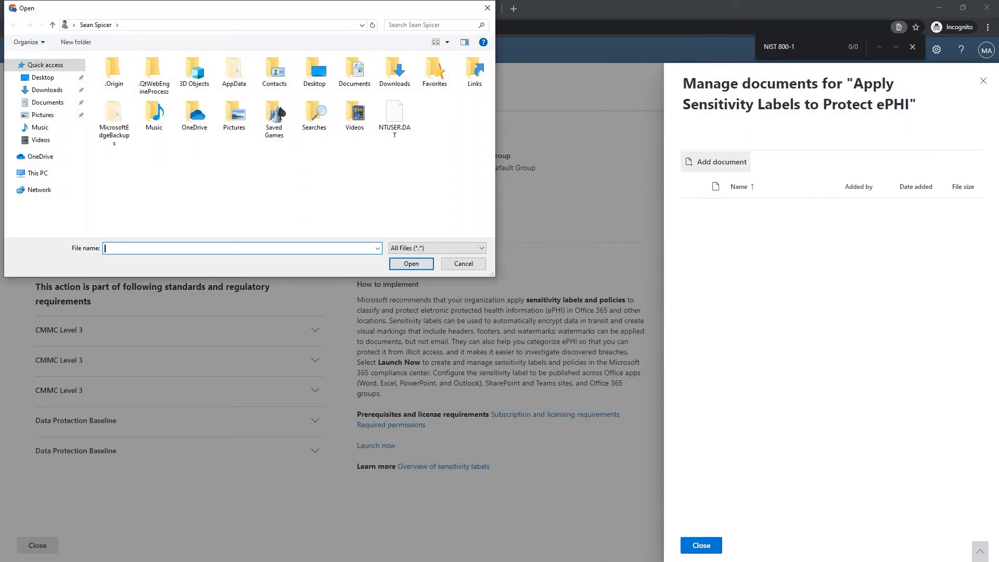
{"action": "left_click_drag", "start_coordinate": [394, 117], "coordinate": [717, 208]}
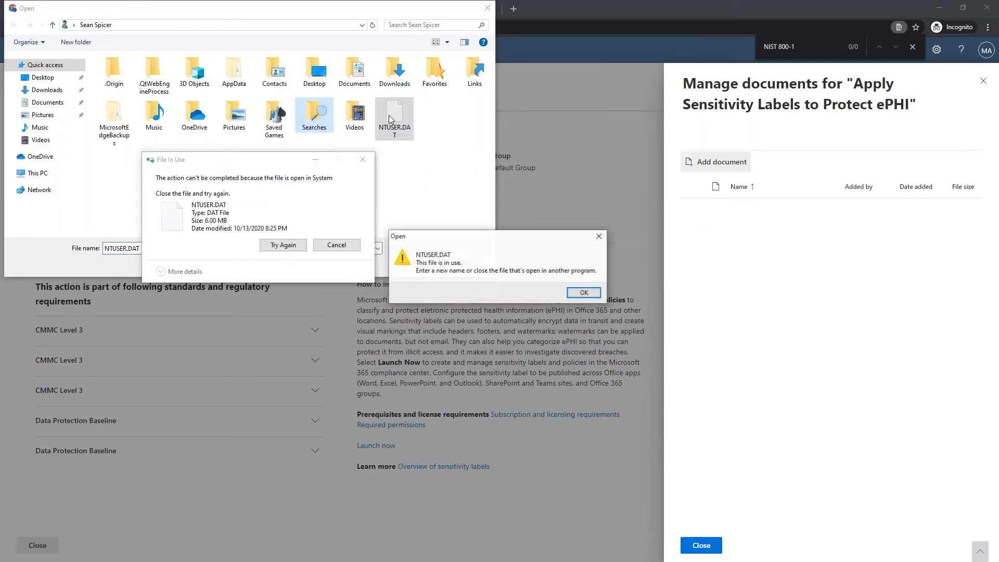
{"action": "left_click", "coordinate": [335, 246]}
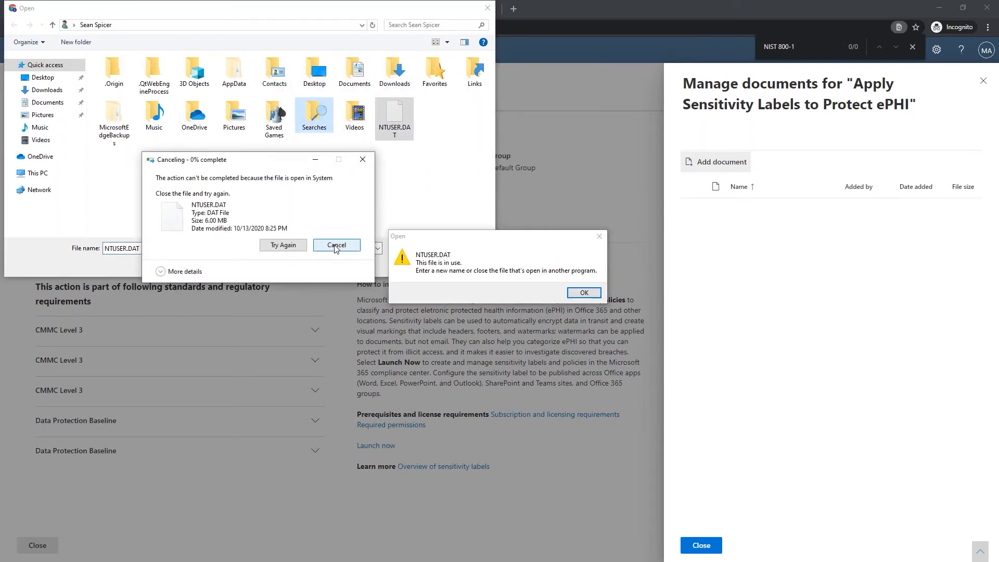
{"action": "left_click", "coordinate": [599, 237]}
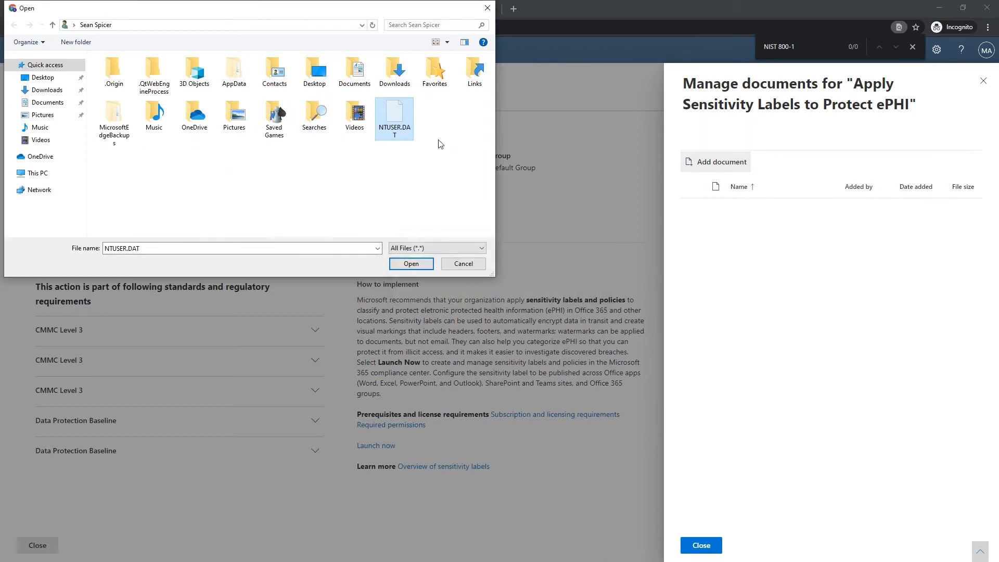
{"action": "double_click", "coordinate": [393, 108]}
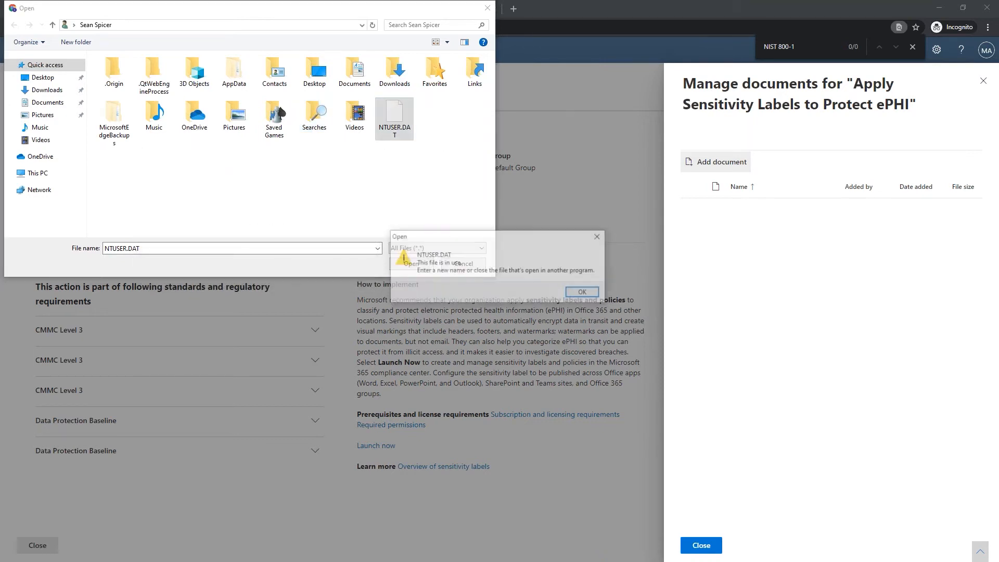
{"action": "left_click", "coordinate": [583, 291]}
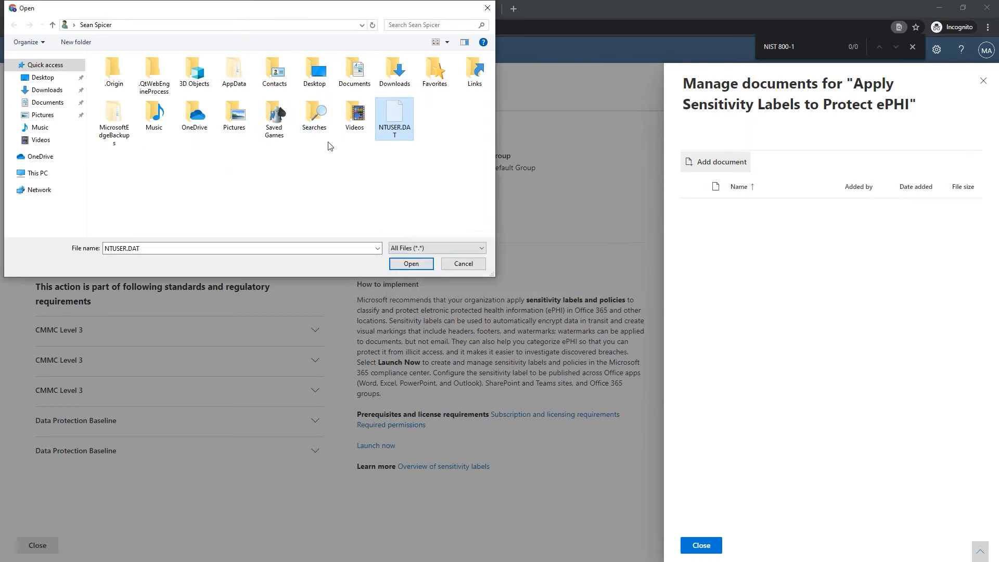
- Upload CMMC Level 3 2020-10.xlsx from Downloads and bring up the implementation notes editor
{"action": "double_click", "coordinate": [231, 115]}
{"action": "double_click", "coordinate": [172, 79]}
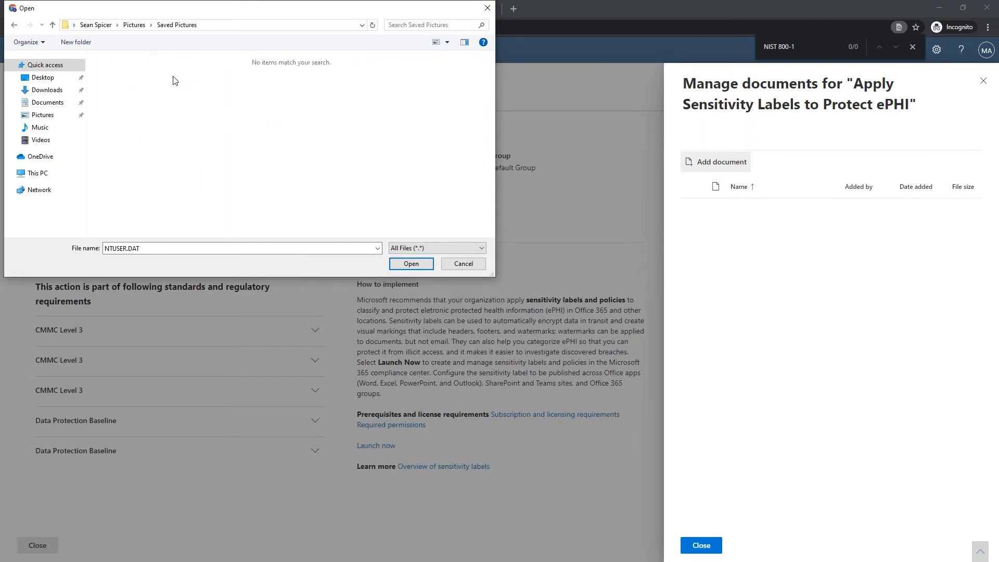
{"action": "left_click", "coordinate": [134, 25]}
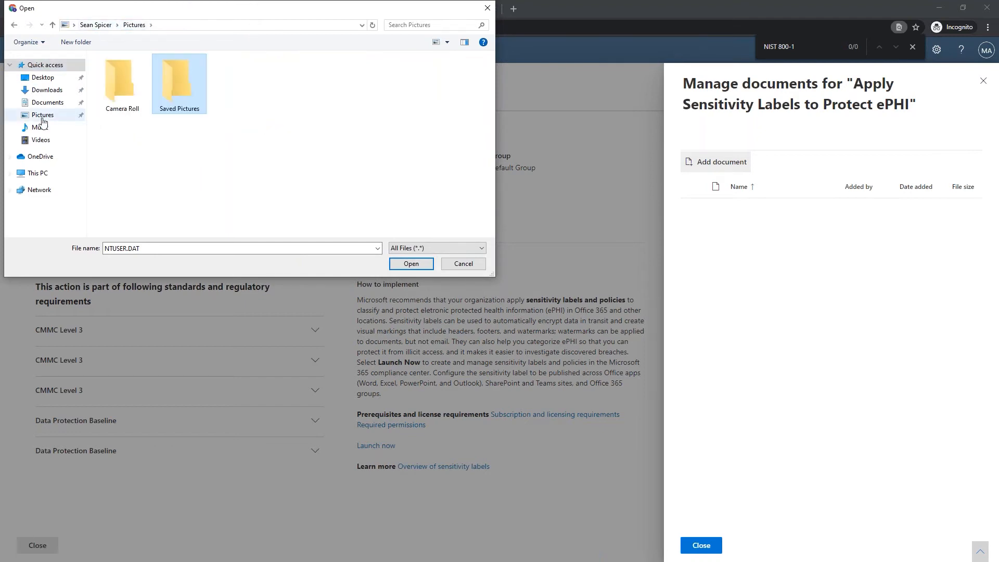
{"action": "left_click", "coordinate": [47, 90]}
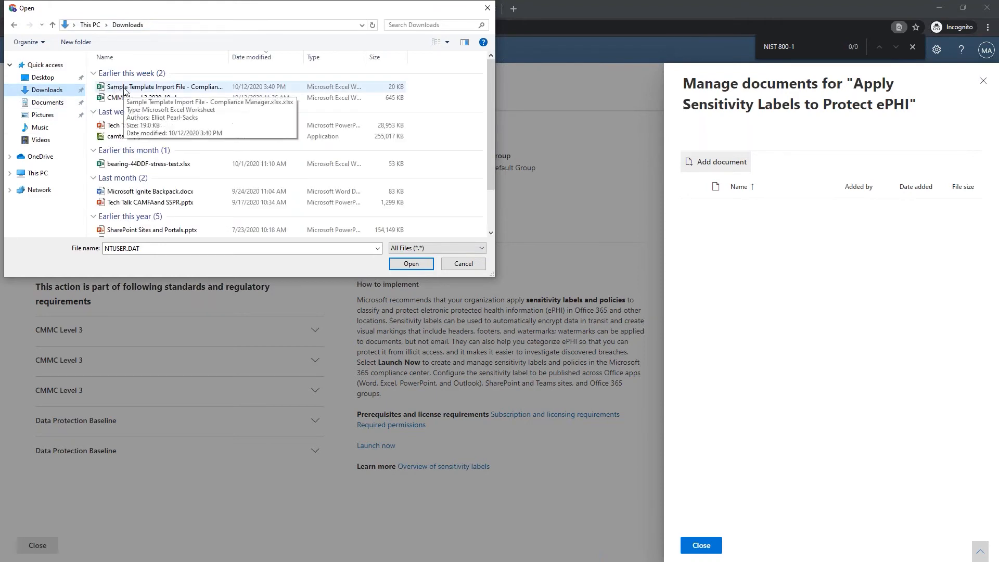
{"action": "double_click", "coordinate": [124, 99]}
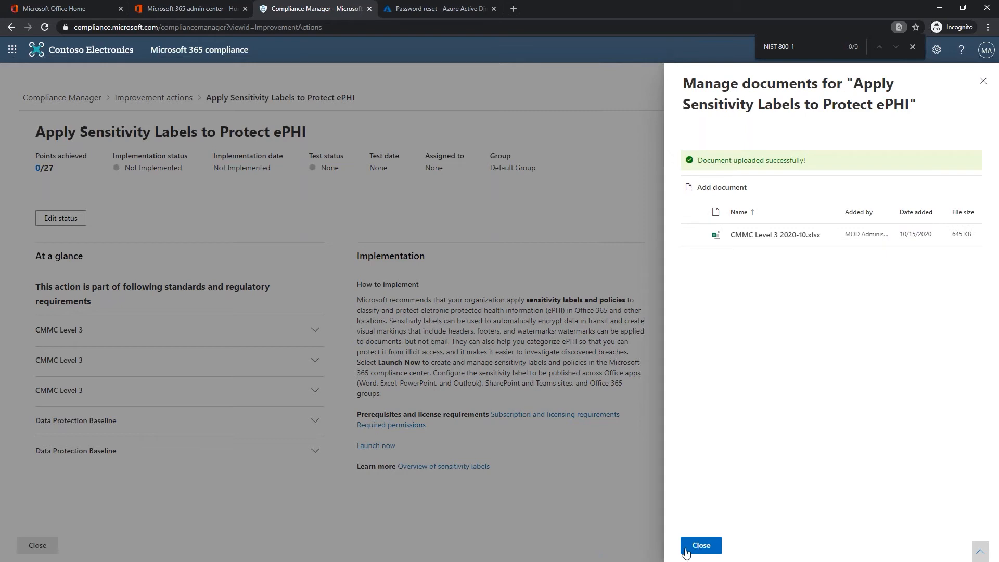
{"action": "left_click", "coordinate": [699, 546]}
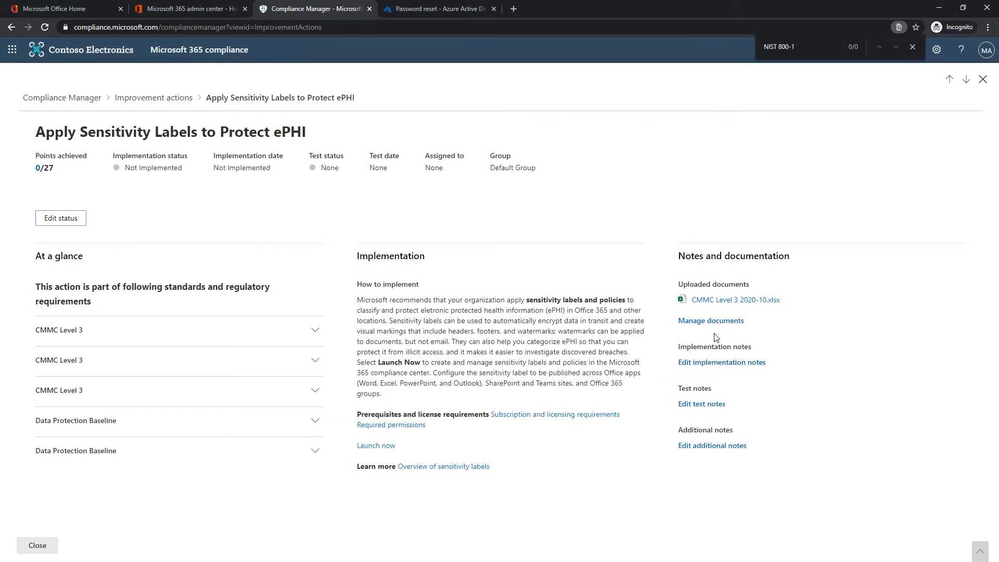
{"action": "left_click", "coordinate": [711, 363]}
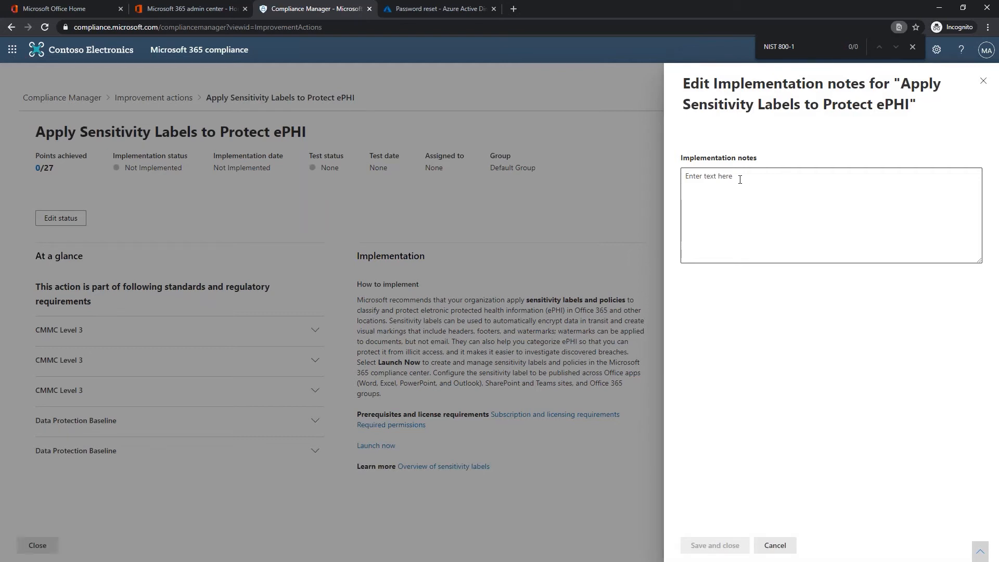
- Save the implementation note 'Fisrt glance at action 10/15/2020', signed with the reviewer's name
{"action": "left_click", "coordinate": [739, 180]}
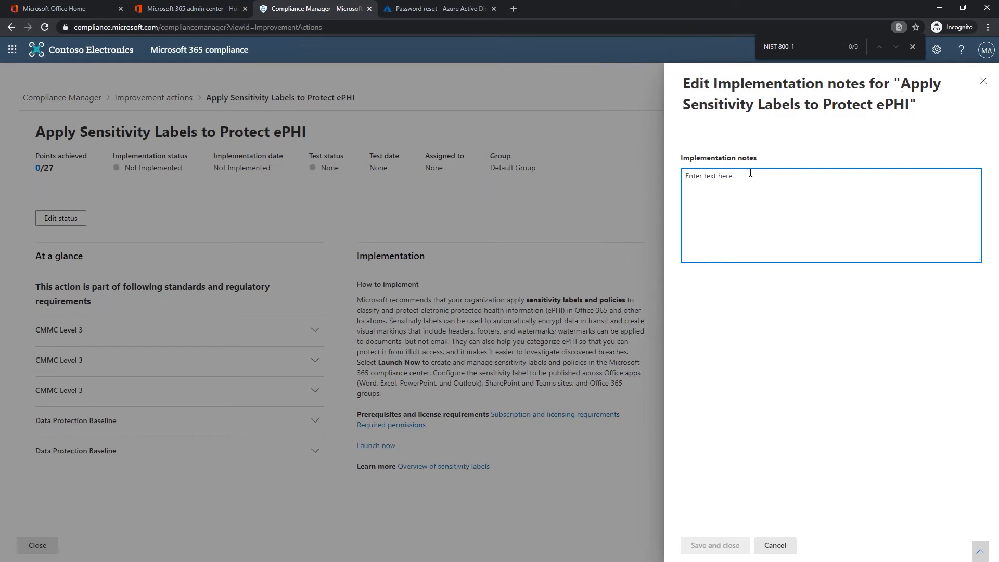
{"action": "type", "text": "Fisrt glance "}
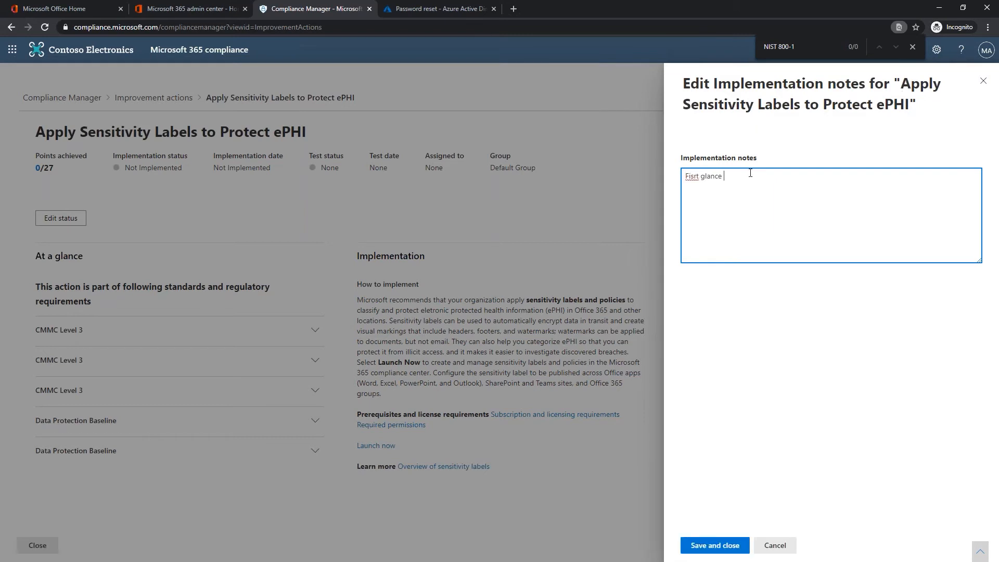
{"action": "type", "text": "at action 10/15/2020 by Sean SPicer"}
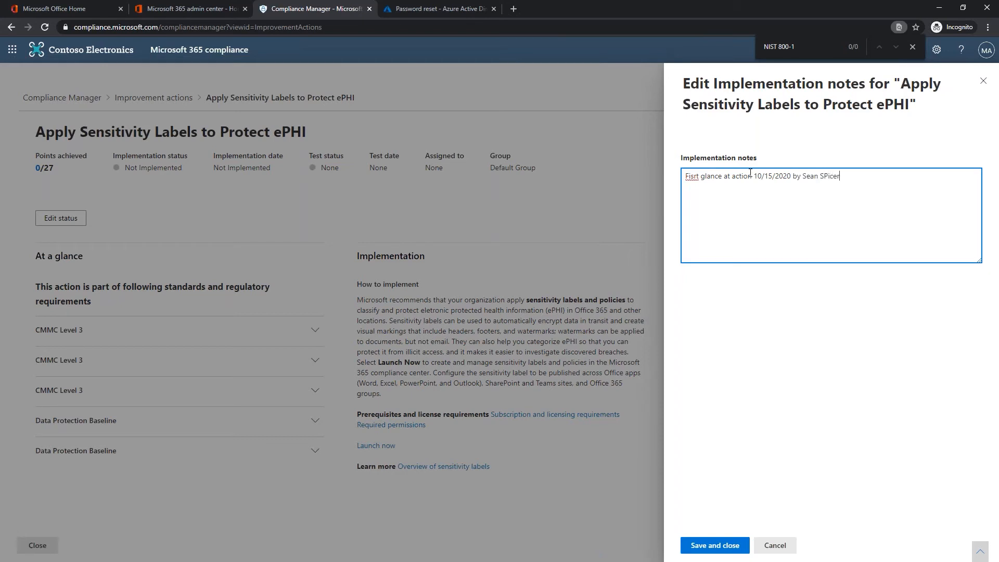
{"action": "left_click", "coordinate": [714, 545]}
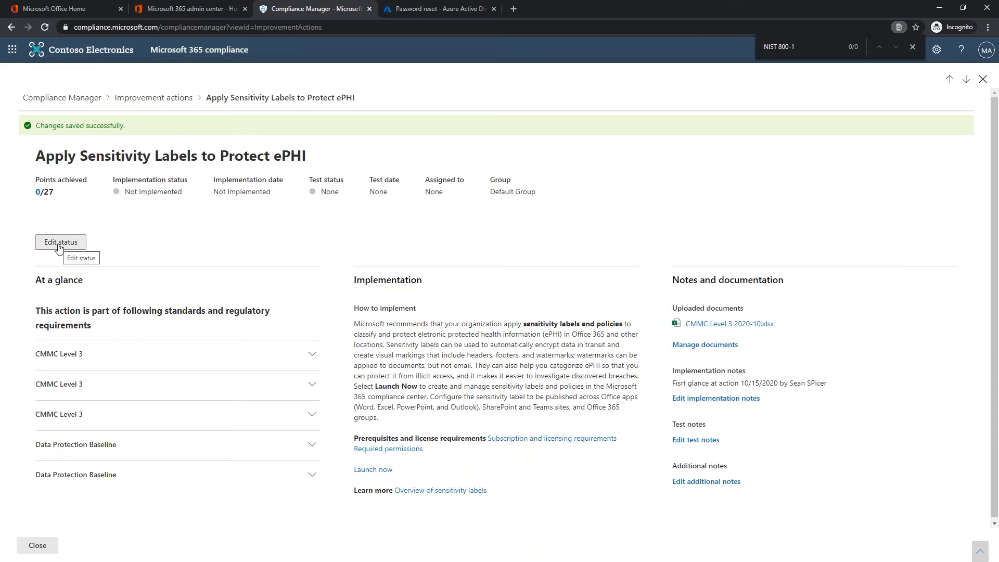
- Assign the ePHI action to a suggested team member with implementation status Planned, and save
{"action": "left_click", "coordinate": [58, 245]}
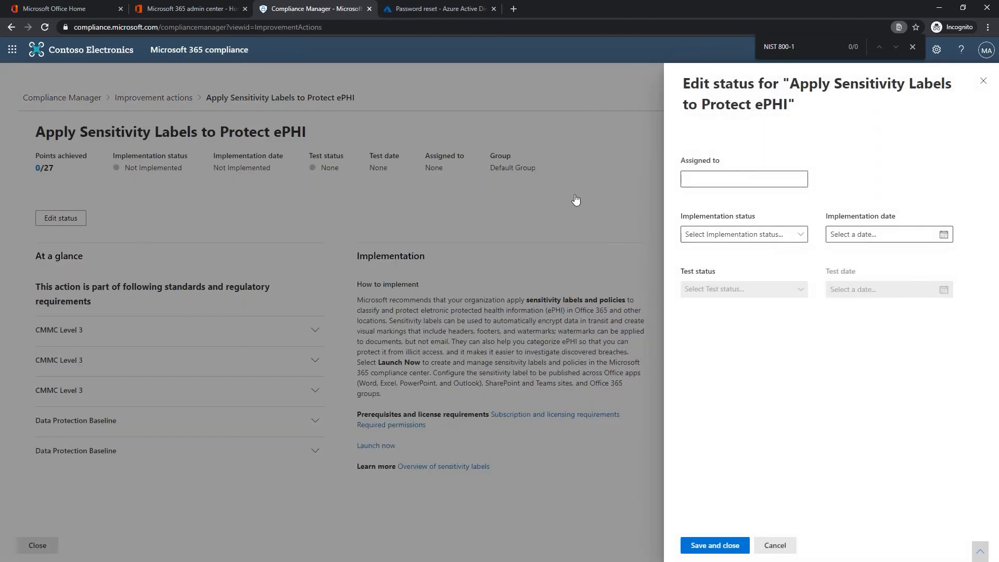
{"action": "left_click", "coordinate": [704, 178]}
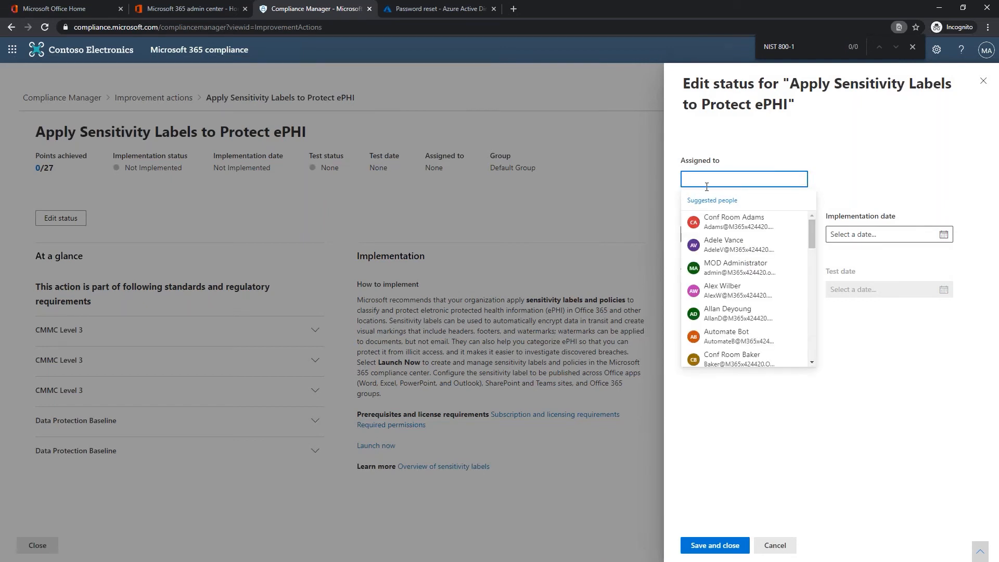
{"action": "left_click", "coordinate": [739, 313]}
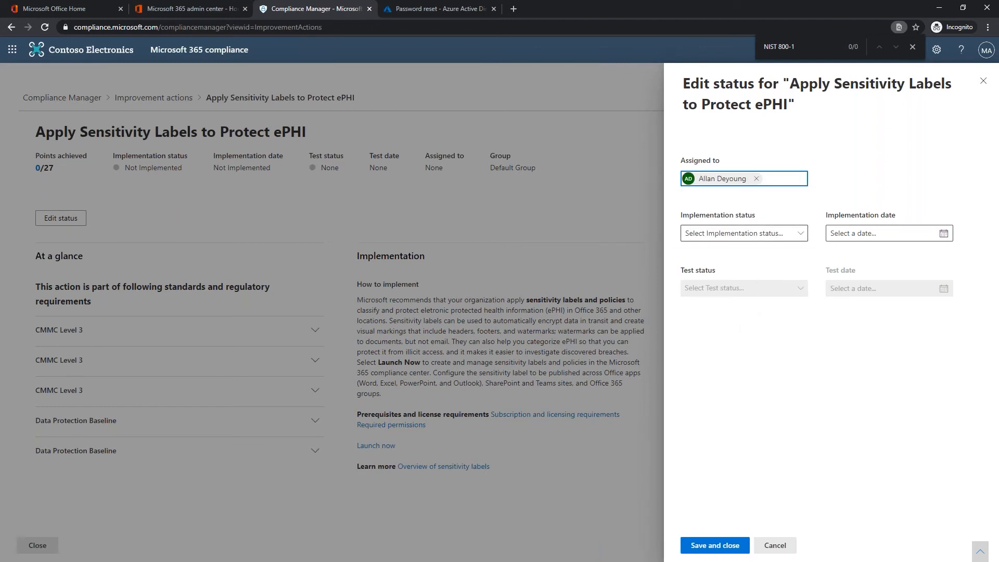
{"action": "left_click", "coordinate": [767, 235]}
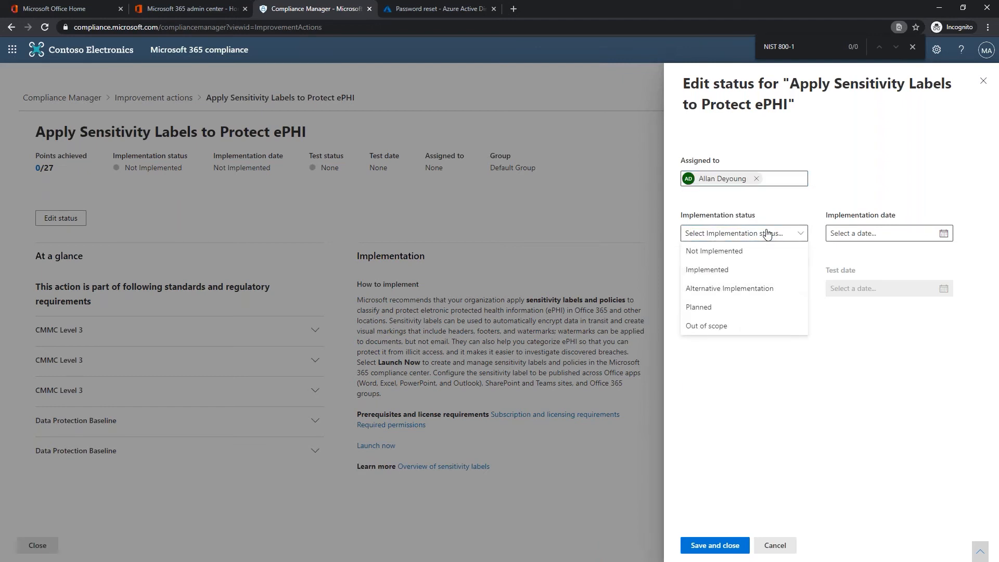
{"action": "left_click", "coordinate": [711, 308]}
{"action": "left_click", "coordinate": [728, 235]}
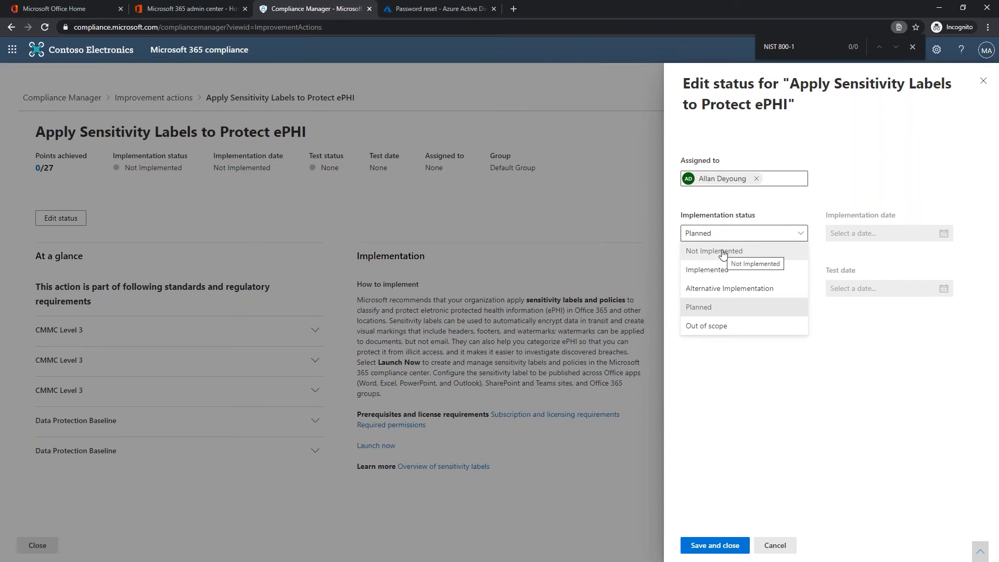
{"action": "left_click", "coordinate": [703, 308]}
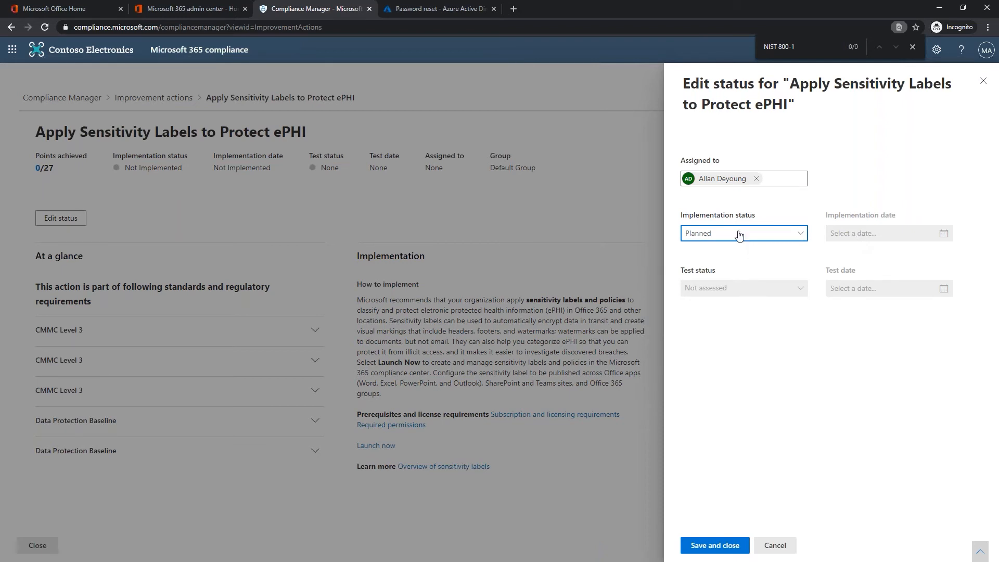
{"action": "left_click", "coordinate": [703, 545]}
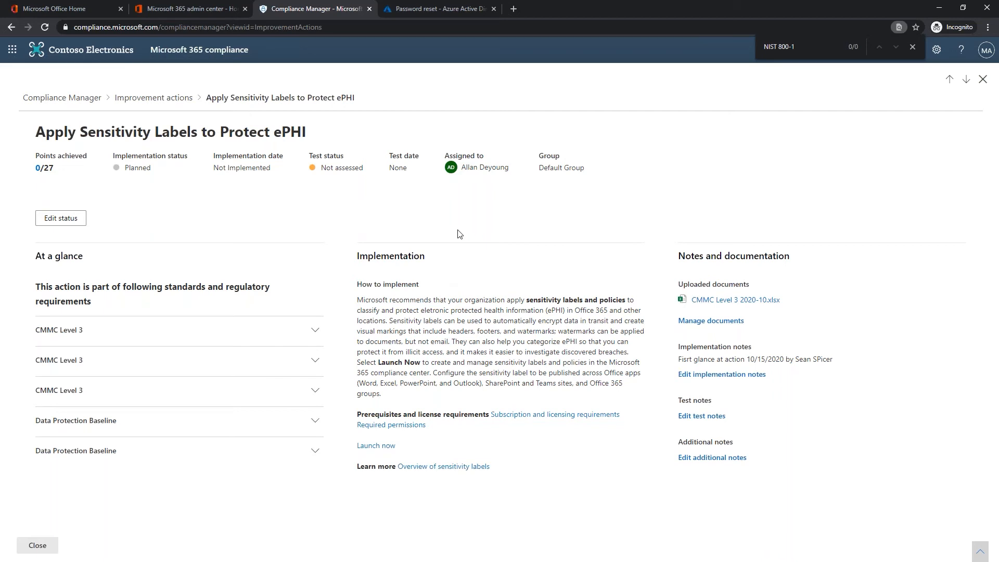
- Set the ePHI action to Implemented with implementation date October 14, 2020, and save
{"action": "left_click", "coordinate": [912, 46]}
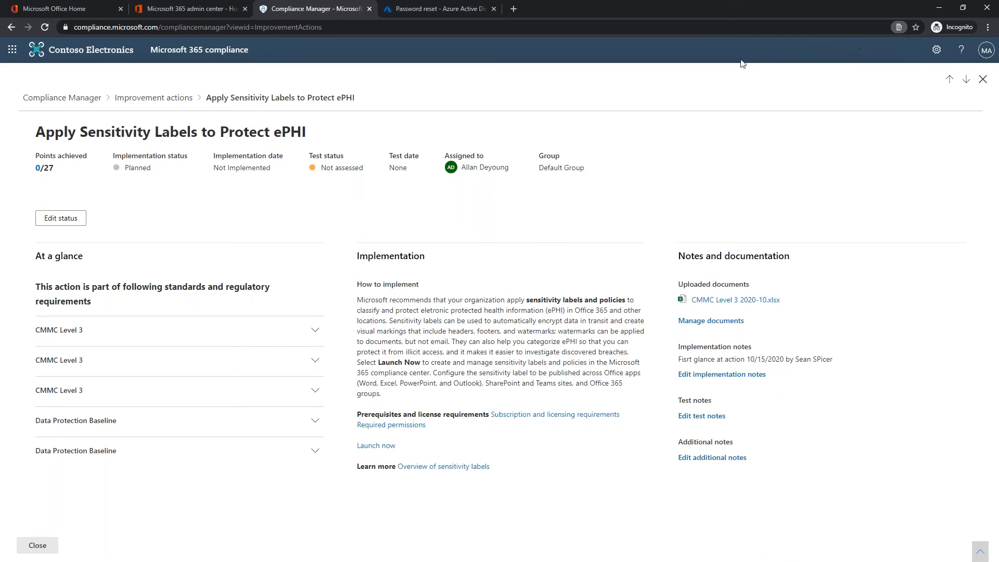
{"action": "left_click", "coordinate": [60, 218]}
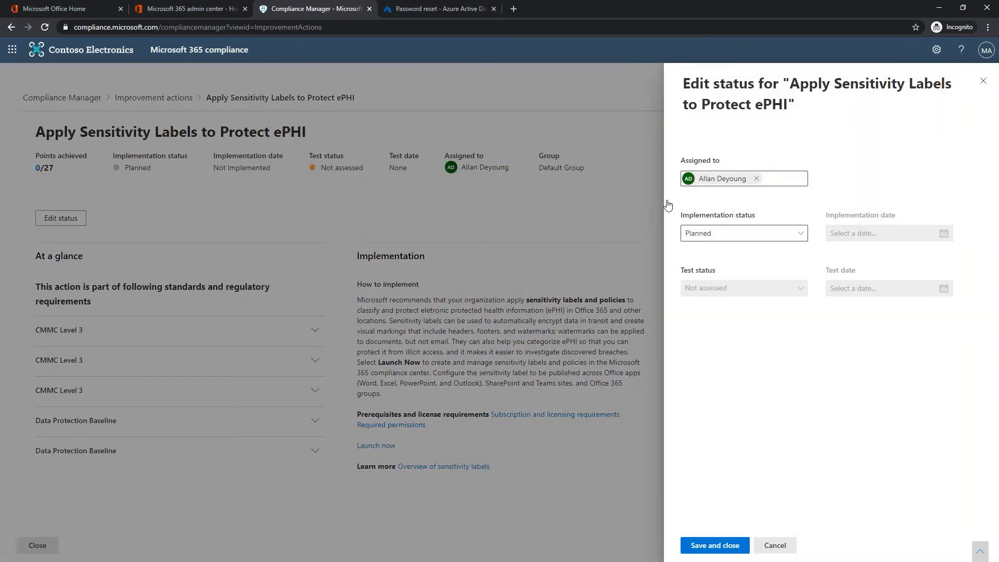
{"action": "left_click", "coordinate": [749, 237]}
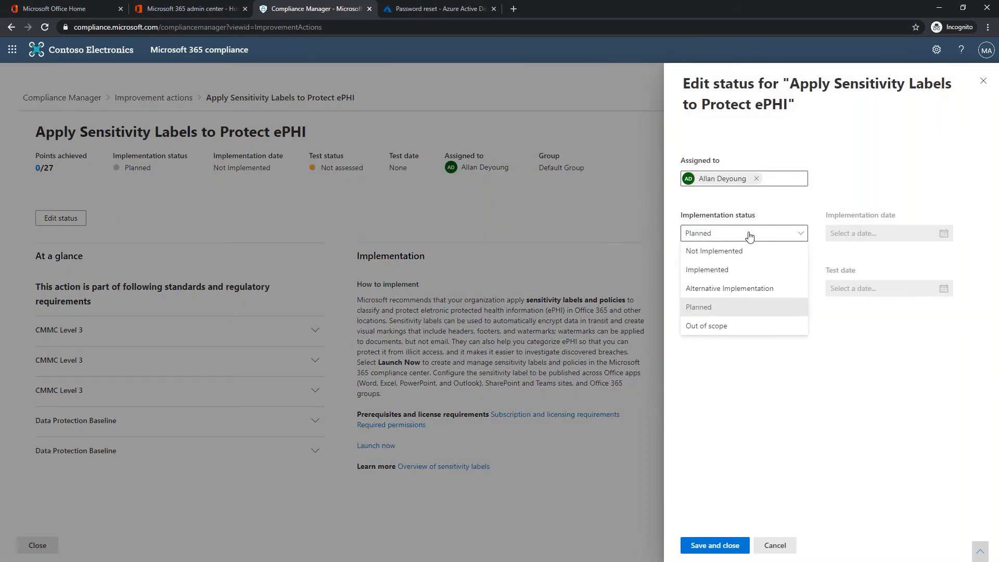
{"action": "left_click", "coordinate": [727, 270]}
{"action": "left_click", "coordinate": [861, 240]}
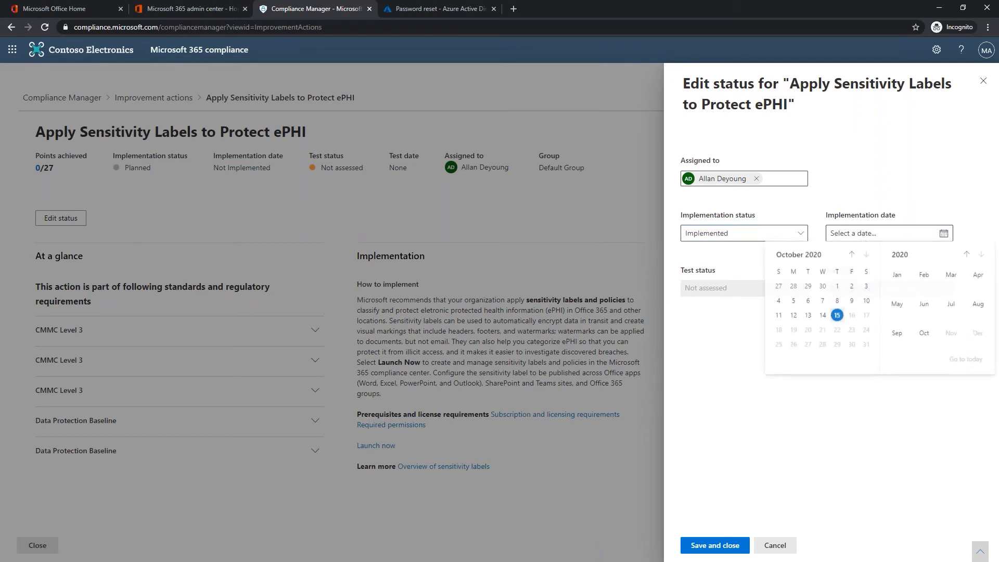
{"action": "left_click", "coordinate": [822, 316]}
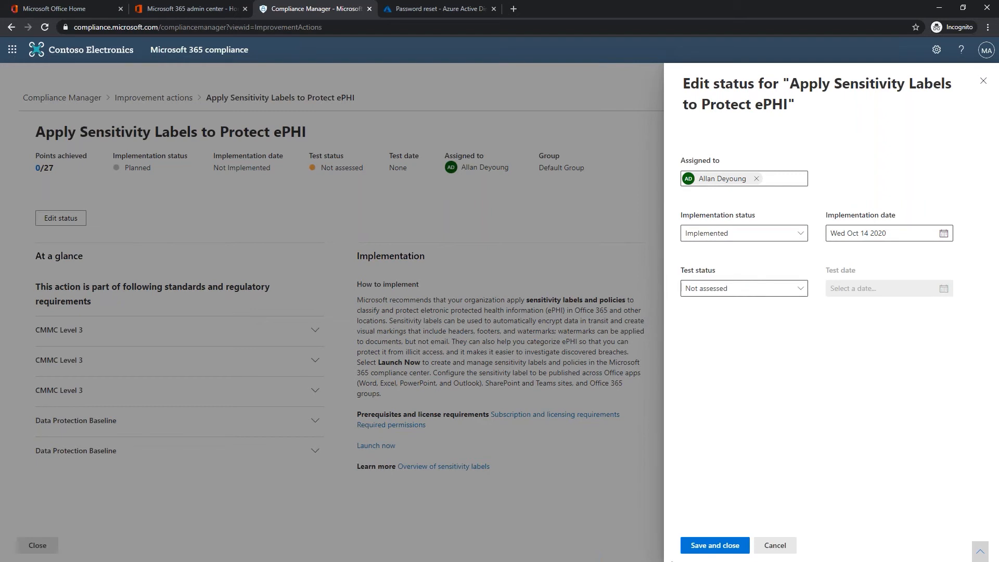
{"action": "left_click", "coordinate": [700, 546]}
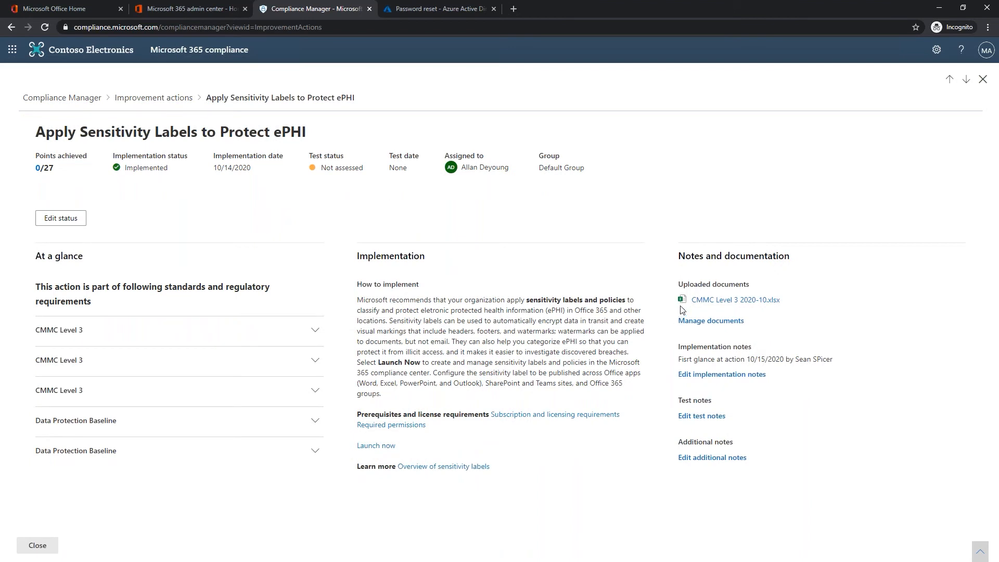
- Add a note line: implemented 10/14/2020 by a team member; phone sign-in needed an alternative ID
{"action": "left_click", "coordinate": [713, 375]}
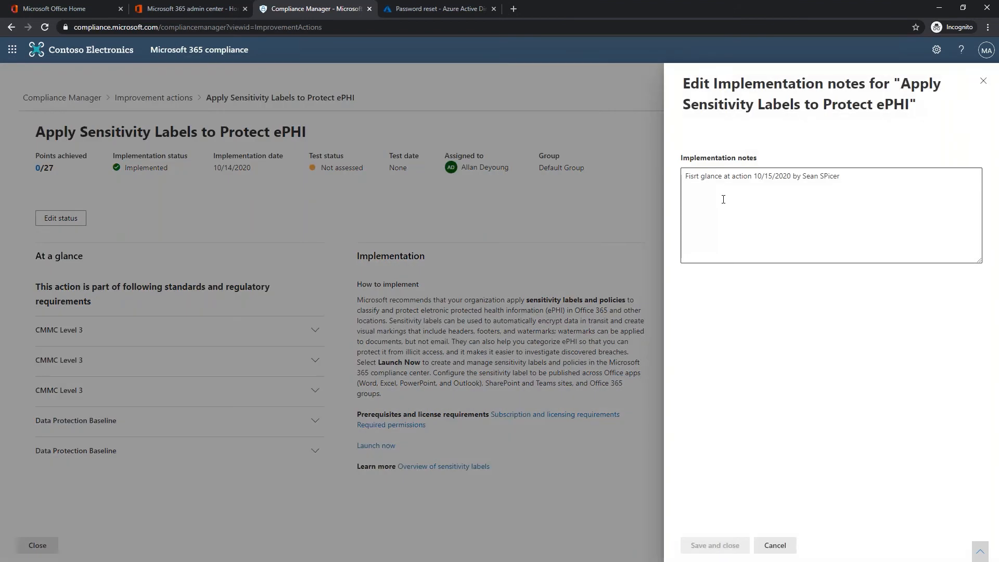
{"action": "left_click", "coordinate": [723, 198]}
{"action": "key", "text": "Return"}
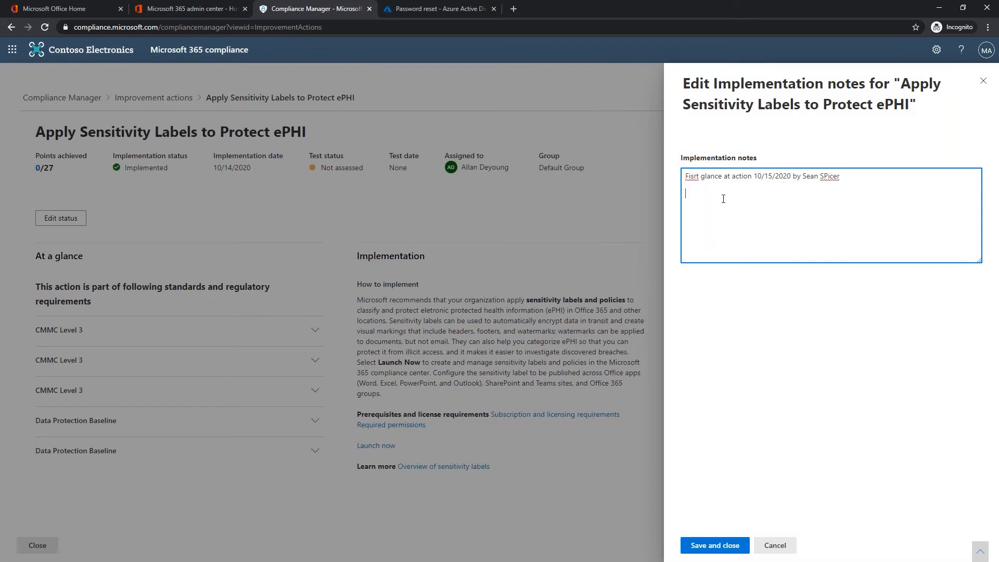
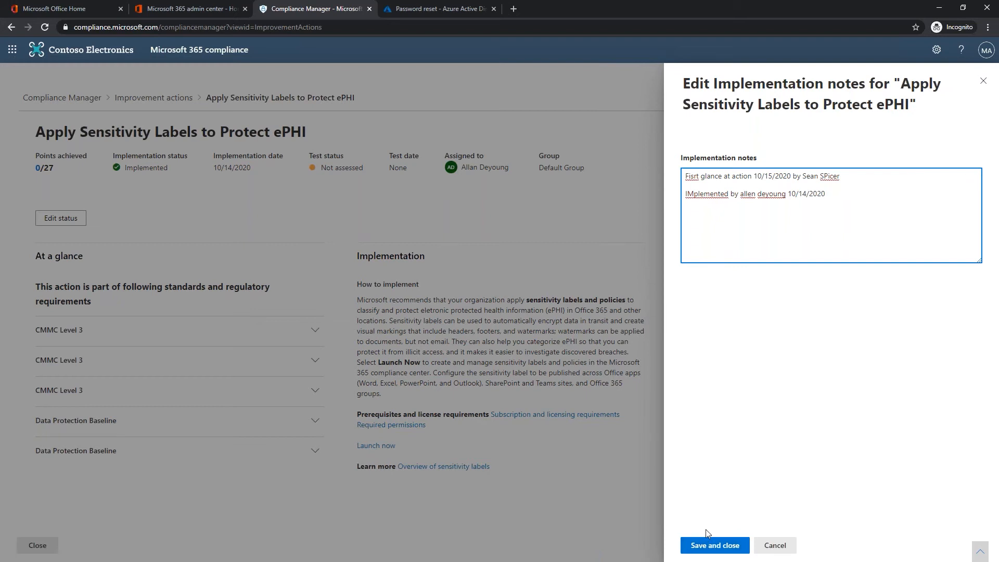
{"action": "type", "text": "d to log in in with phone, use alternative"}
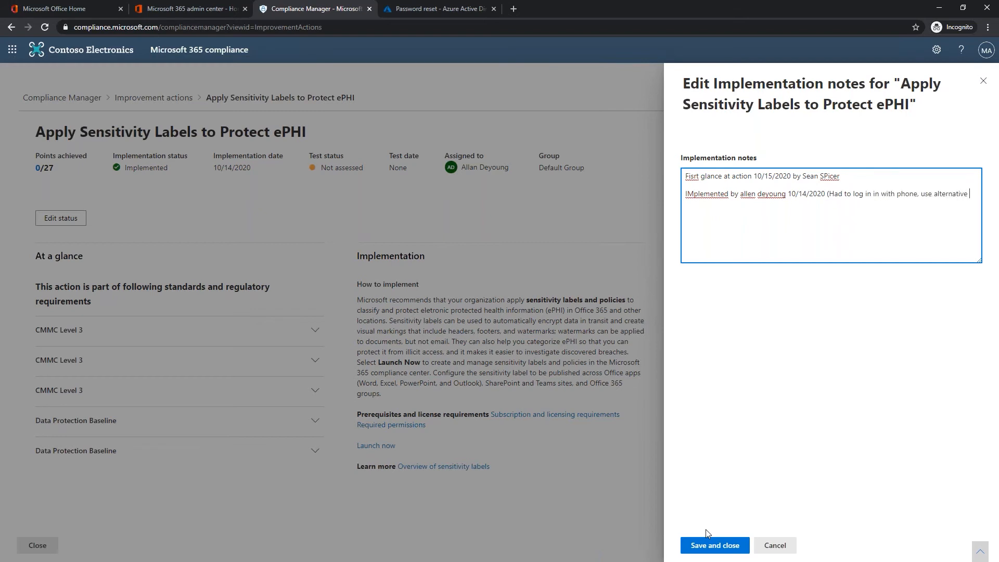
{"action": "type", "text": " ID)"}
{"action": "left_click", "coordinate": [712, 544]}
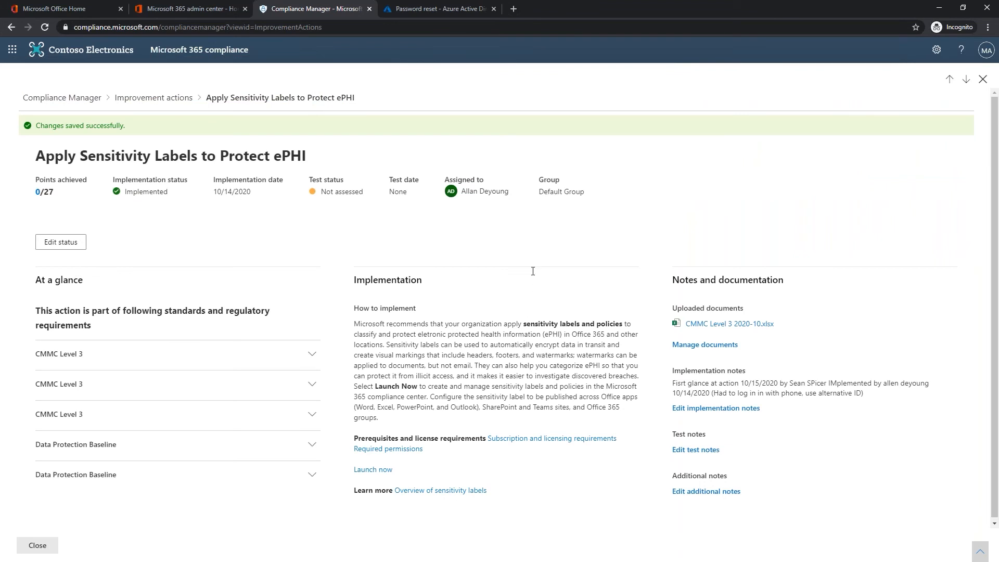
- Replace the ePHI action's current assignee with another suggested person and save
{"action": "left_click", "coordinate": [60, 244]}
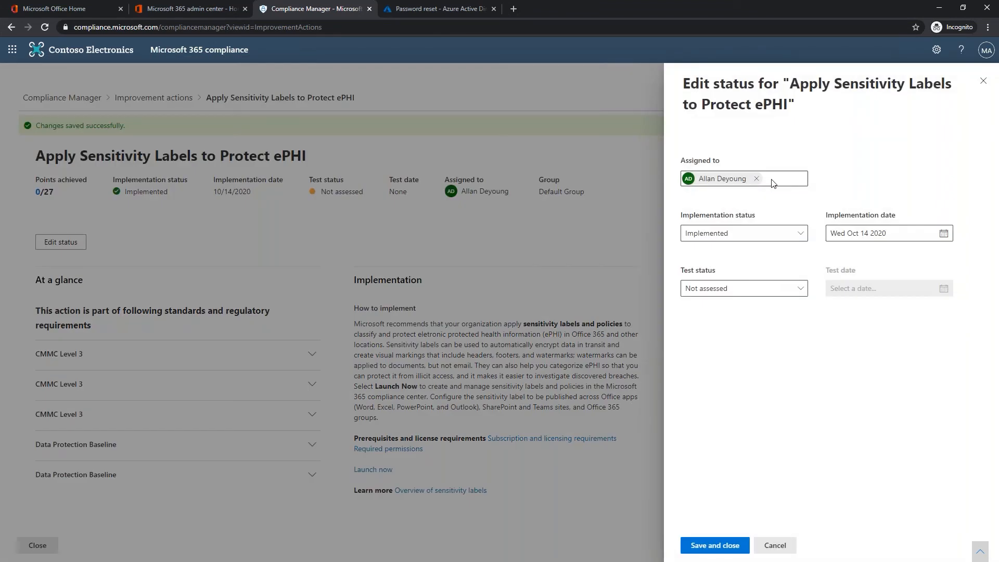
{"action": "left_click", "coordinate": [756, 179]}
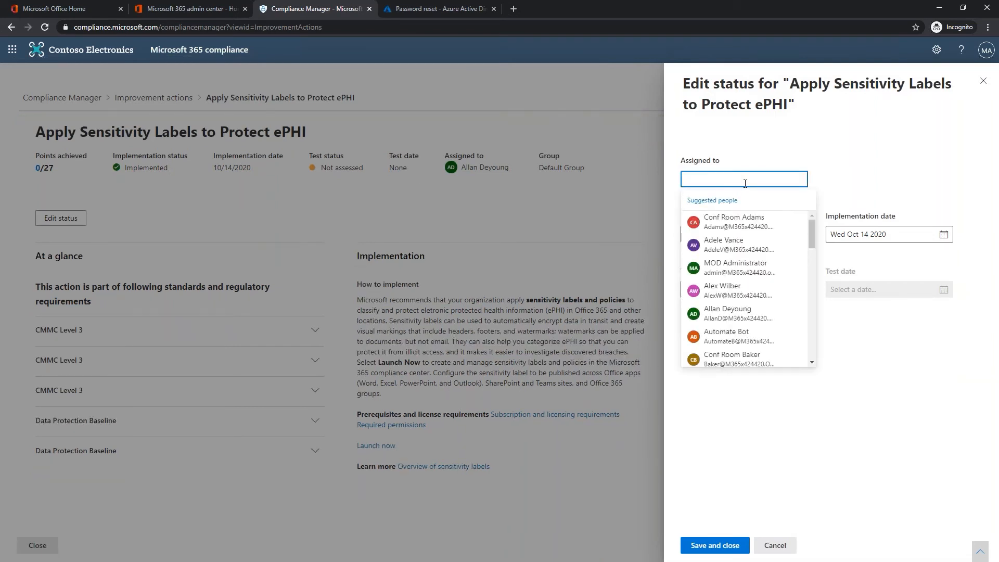
{"action": "left_click", "coordinate": [733, 290]}
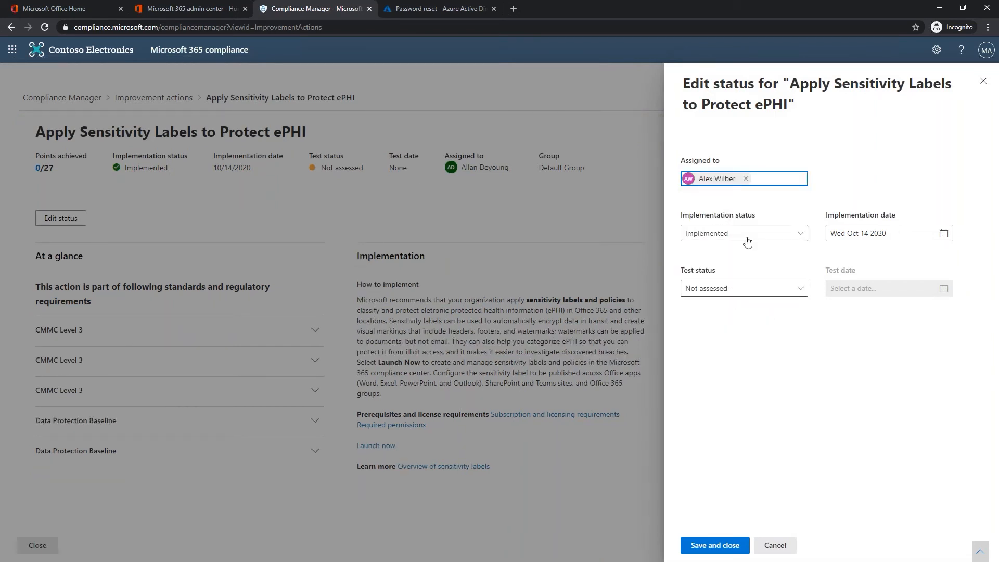
{"action": "left_click", "coordinate": [709, 547]}
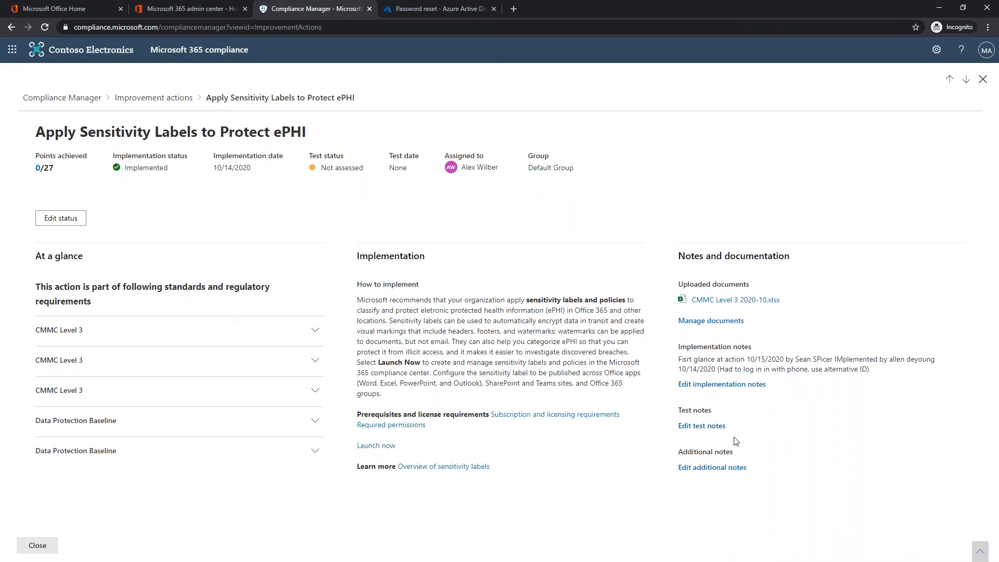
- Save the test note 'Tested sensitivity labels with RegEx to ID DOD contractnumber'
{"action": "left_click", "coordinate": [716, 428]}
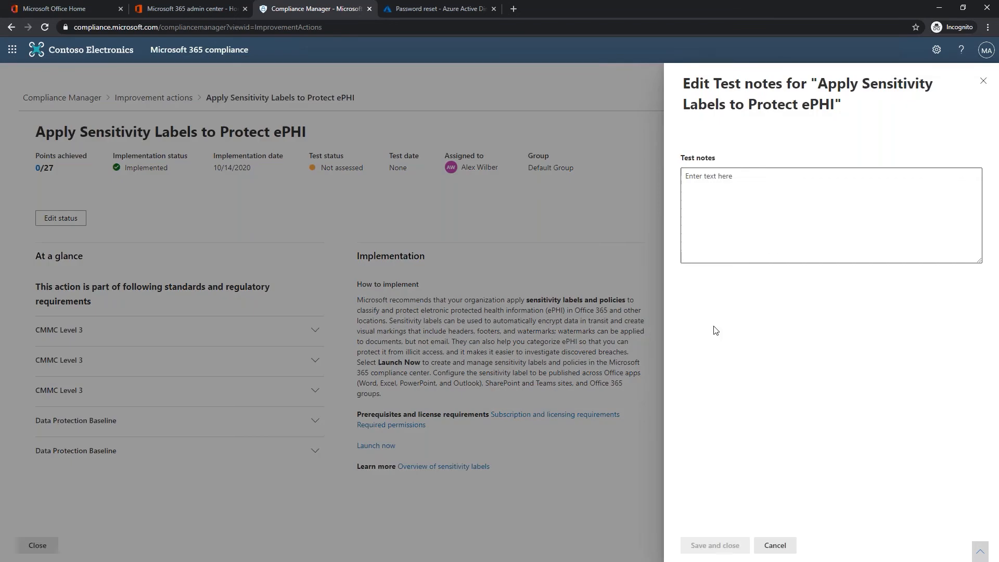
{"action": "left_click", "coordinate": [731, 198]}
{"action": "type", "text": "Test"}
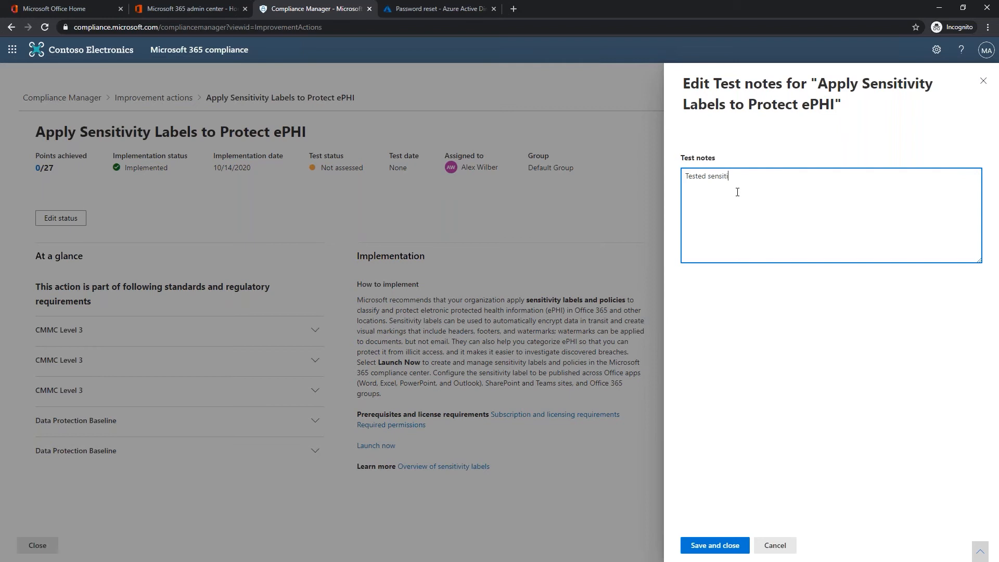
{"action": "type", "text": "ed sensitivity labels with"}
{"action": "type", "text": "RegEx to ID DOD contractnumber."}
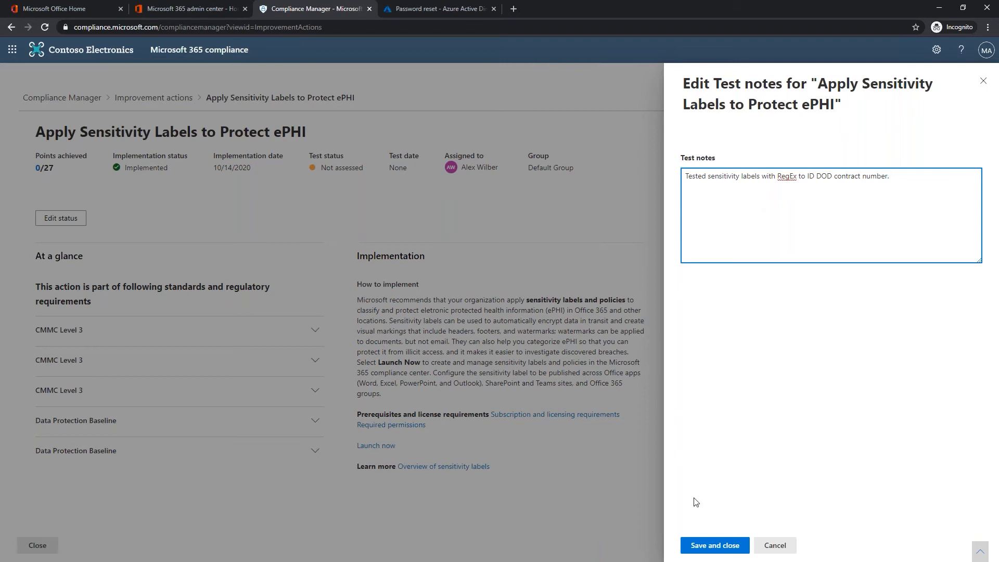
{"action": "left_click", "coordinate": [703, 545]}
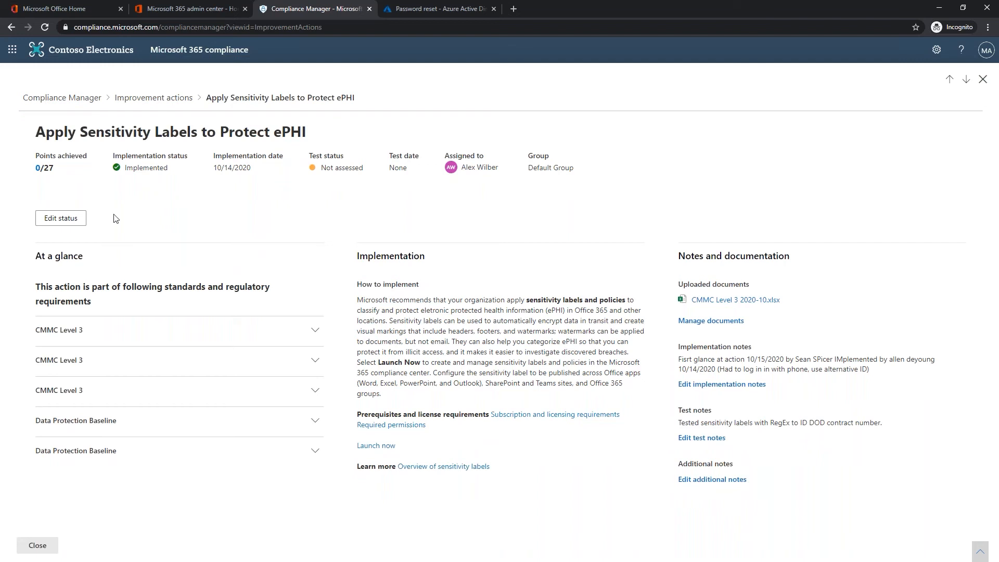
- Record the test as Passed on October 15, 2020, then return to the Improvement actions list
{"action": "left_click", "coordinate": [66, 222]}
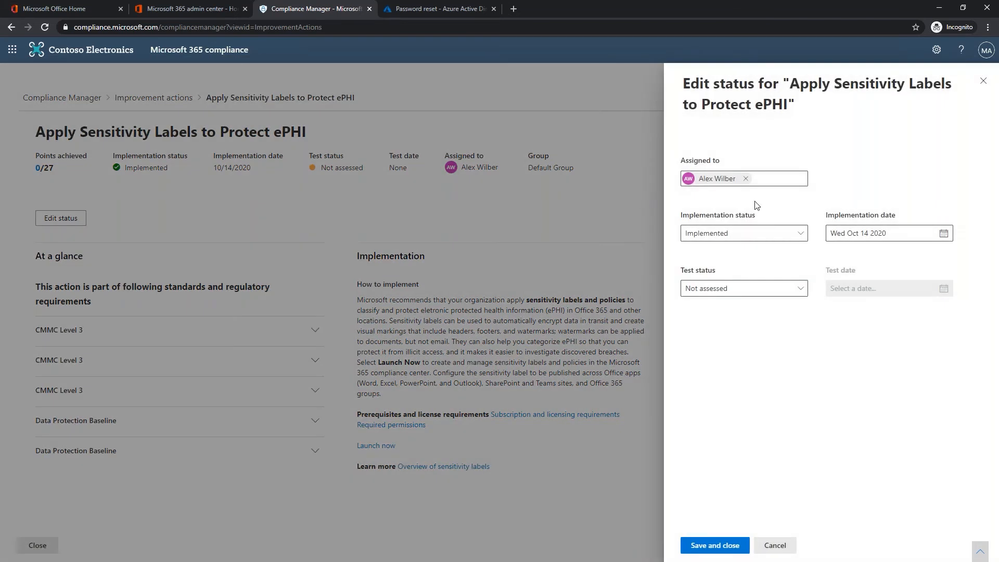
{"action": "left_click", "coordinate": [733, 290]}
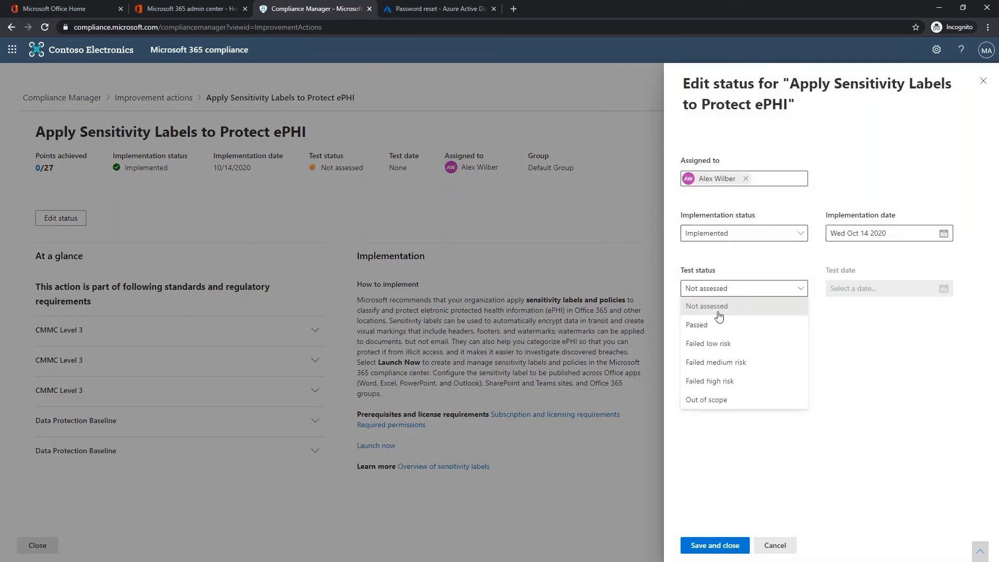
{"action": "left_click", "coordinate": [715, 326]}
{"action": "left_click", "coordinate": [842, 296]}
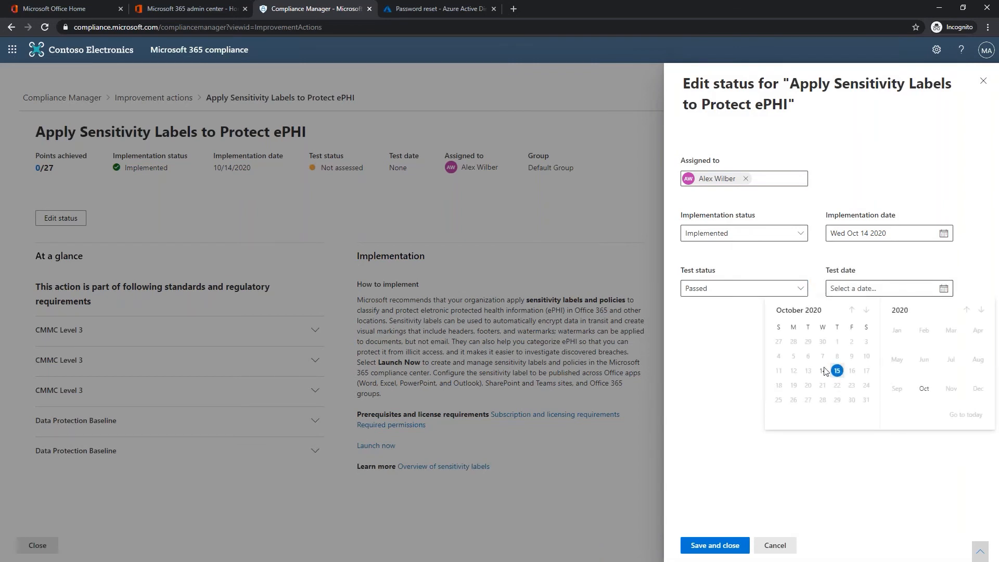
{"action": "left_click", "coordinate": [837, 371]}
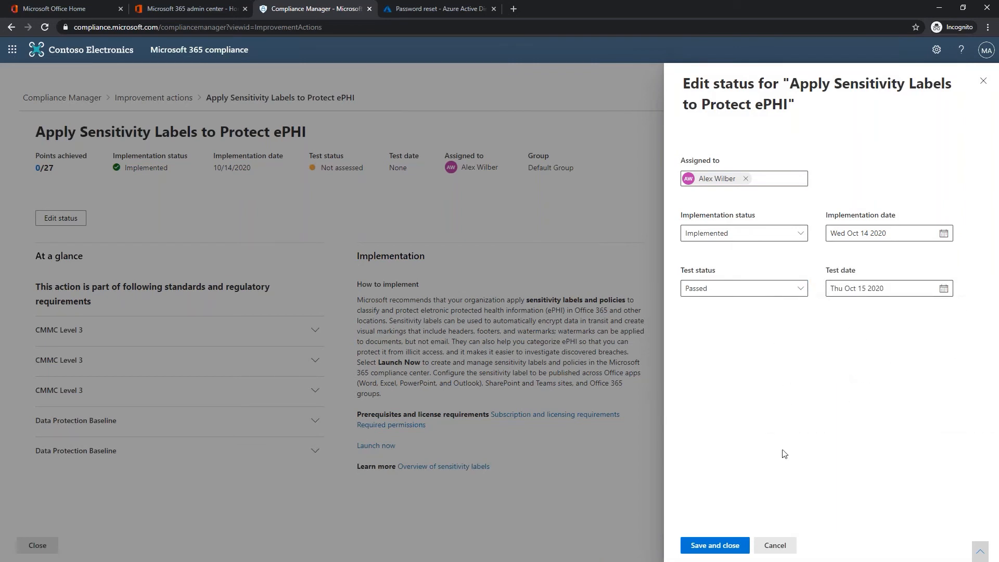
{"action": "left_click", "coordinate": [715, 545]}
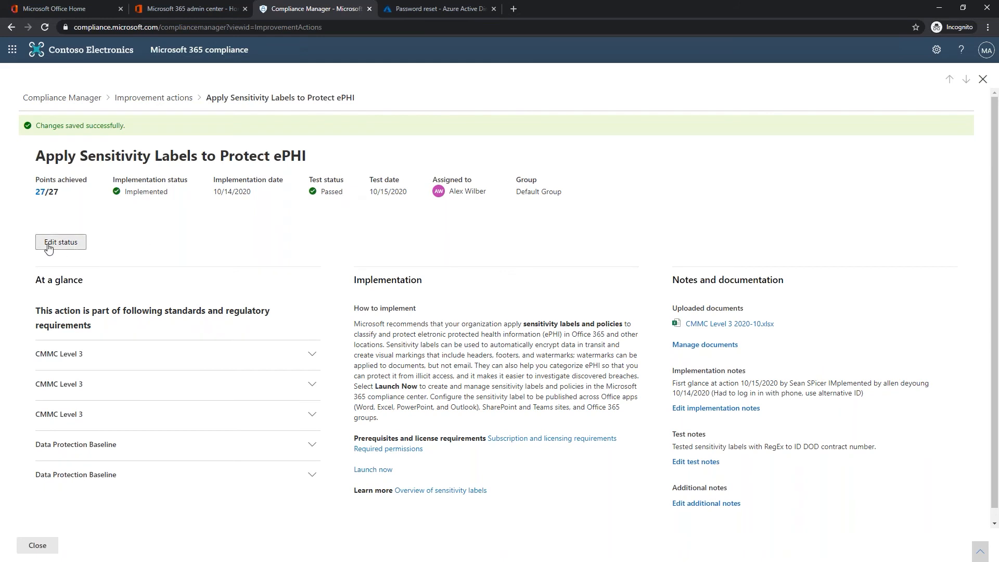
{"action": "left_click", "coordinate": [163, 99]}
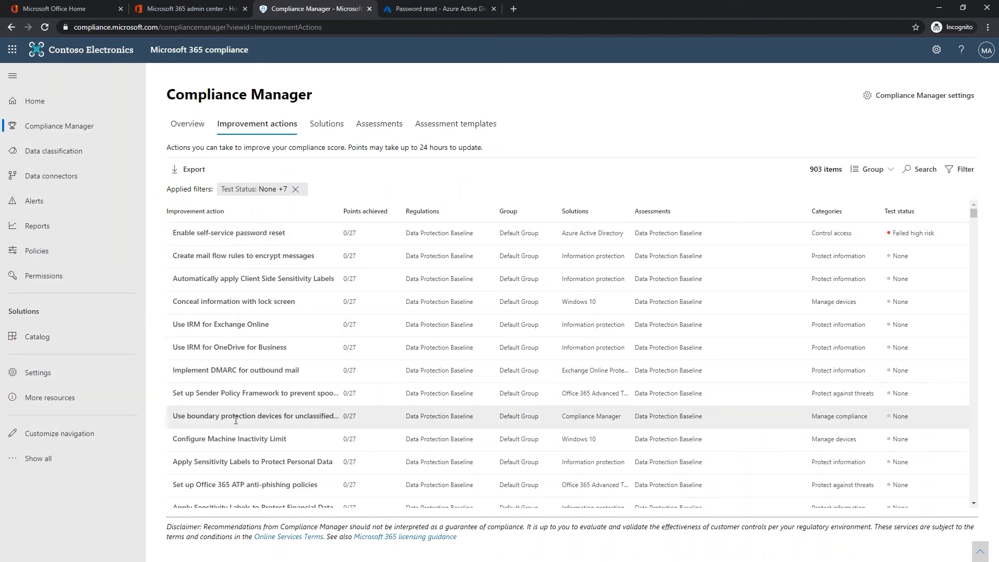
{"action": "scroll", "coordinate": [236, 420], "scroll_direction": "down", "scroll_amount": 5}
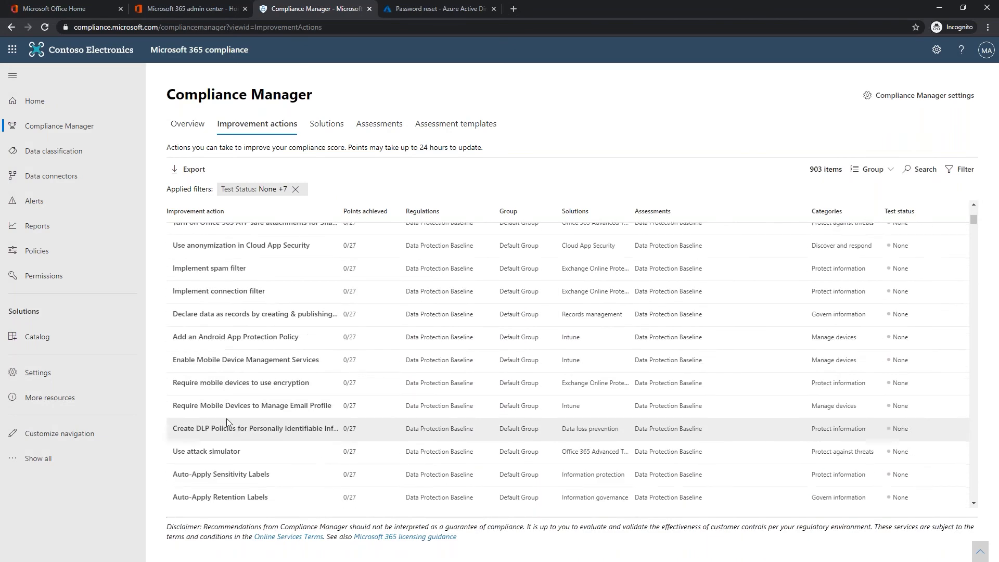
- Filter regulations to Data Protection Baseline and DFARS instead of NIST 800-171
{"action": "scroll", "coordinate": [223, 419], "scroll_direction": "up", "scroll_amount": 5}
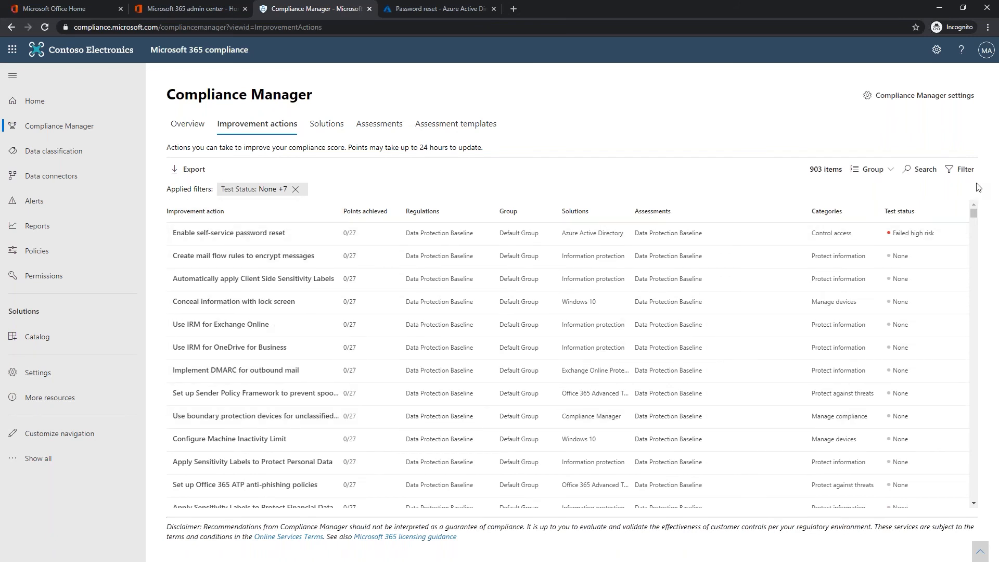
{"action": "left_click", "coordinate": [963, 170]}
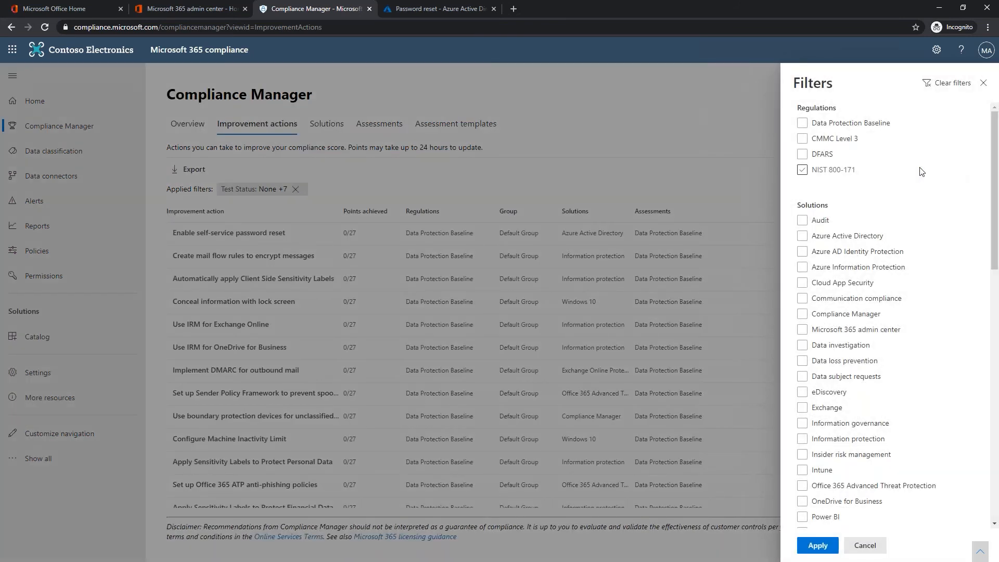
{"action": "left_click", "coordinate": [802, 125]}
{"action": "left_click", "coordinate": [805, 127]}
{"action": "left_click", "coordinate": [802, 159]}
{"action": "left_click", "coordinate": [815, 547]}
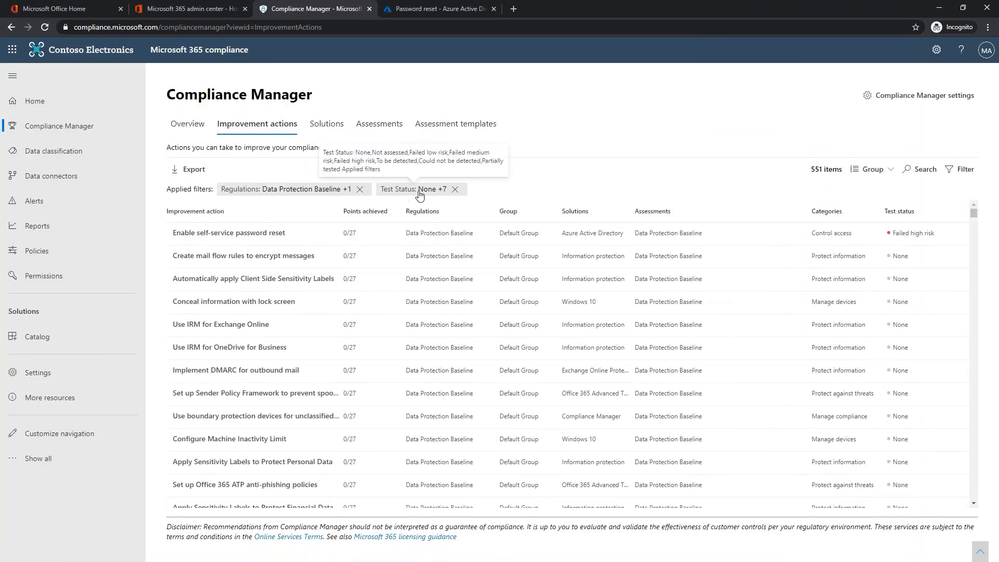
- Restrict the Test Status filter to Passed only, clearing None, Not assessed, Failed and other statuses
{"action": "left_click", "coordinate": [404, 191]}
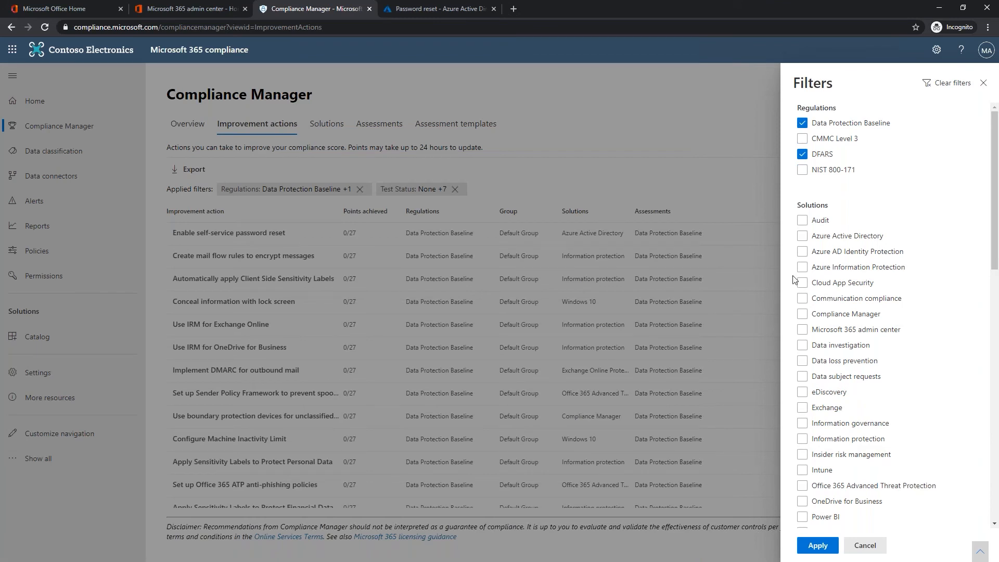
{"action": "scroll", "coordinate": [884, 260], "scroll_direction": "down", "scroll_amount": 12}
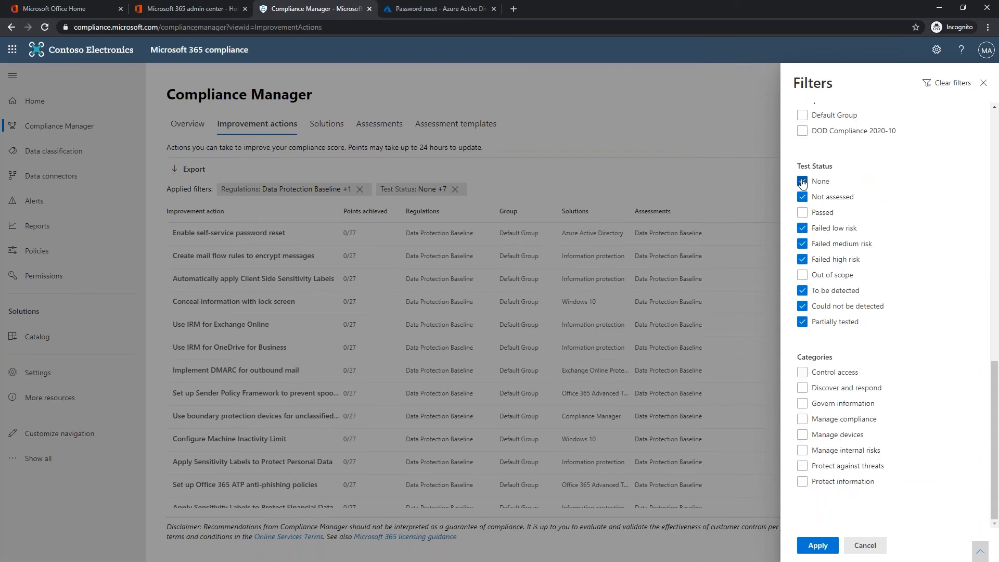
{"action": "left_click", "coordinate": [807, 182]}
{"action": "left_click", "coordinate": [804, 198]}
{"action": "left_click", "coordinate": [803, 229]}
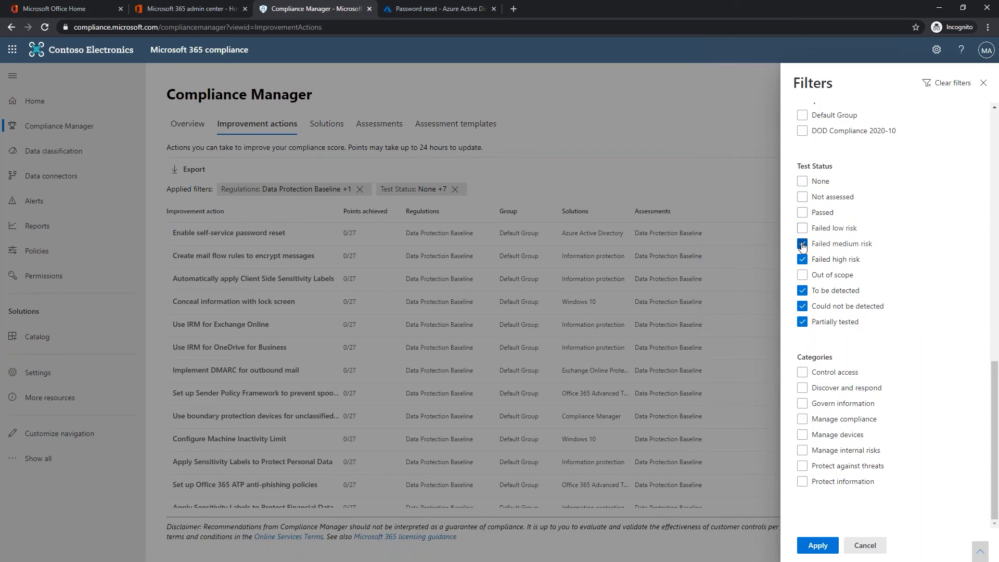
{"action": "left_click", "coordinate": [802, 243]}
{"action": "left_click", "coordinate": [802, 213]}
{"action": "left_click", "coordinate": [802, 260]}
{"action": "left_click", "coordinate": [802, 290]}
{"action": "left_click", "coordinate": [803, 307]}
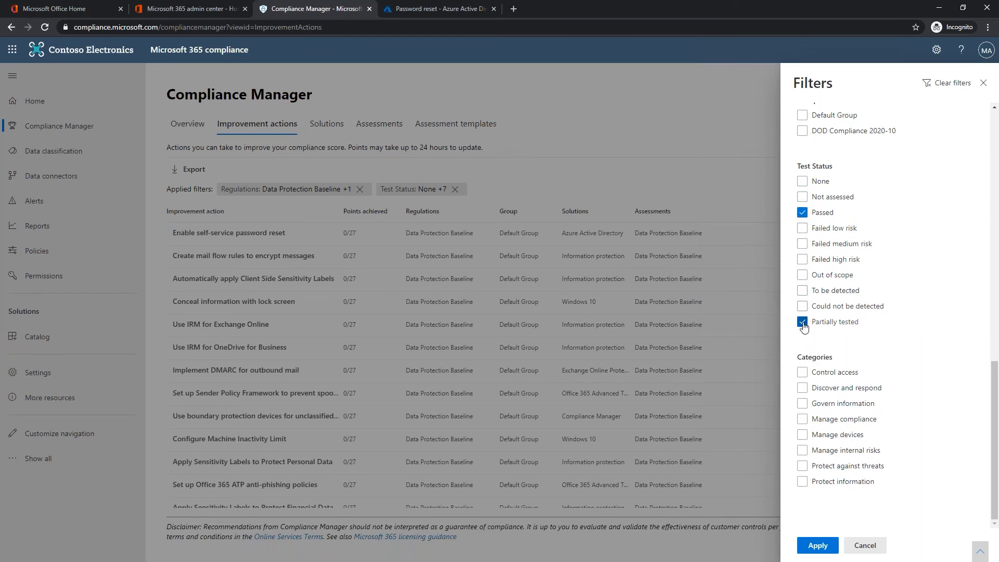
{"action": "left_click", "coordinate": [802, 322]}
{"action": "left_click", "coordinate": [815, 546]}
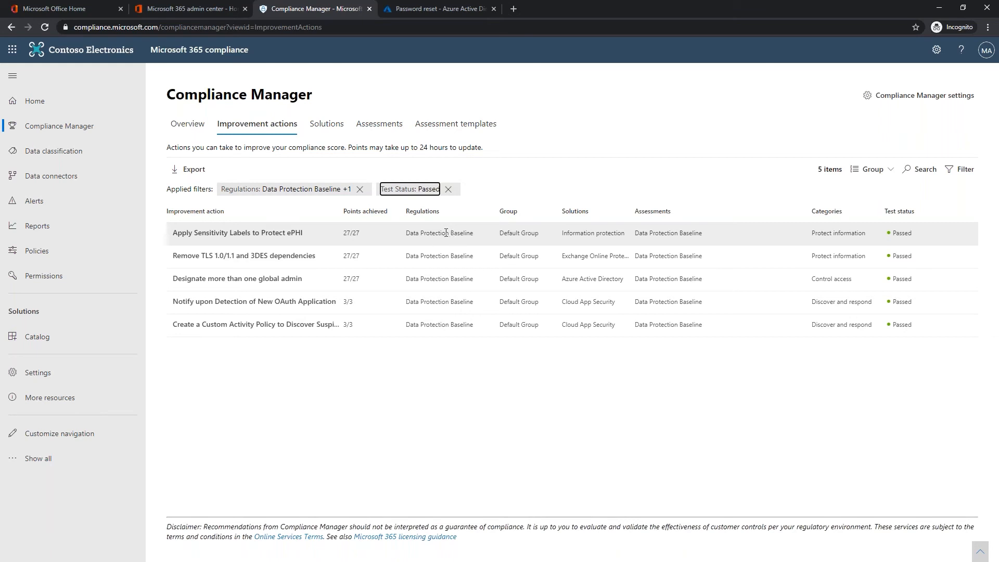
- Change the regulation filter to CMMC Level 3 and NIST 800-171
{"action": "left_click", "coordinate": [324, 191]}
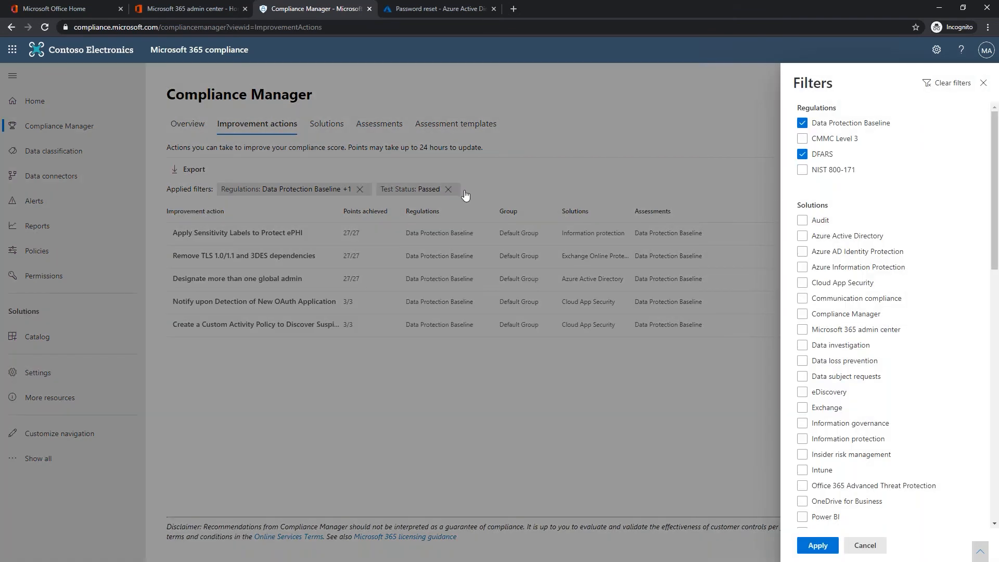
{"action": "left_click", "coordinate": [801, 124]}
{"action": "left_click", "coordinate": [801, 138]}
{"action": "left_click", "coordinate": [802, 154]}
{"action": "left_click", "coordinate": [801, 170]}
{"action": "left_click", "coordinate": [817, 545]}
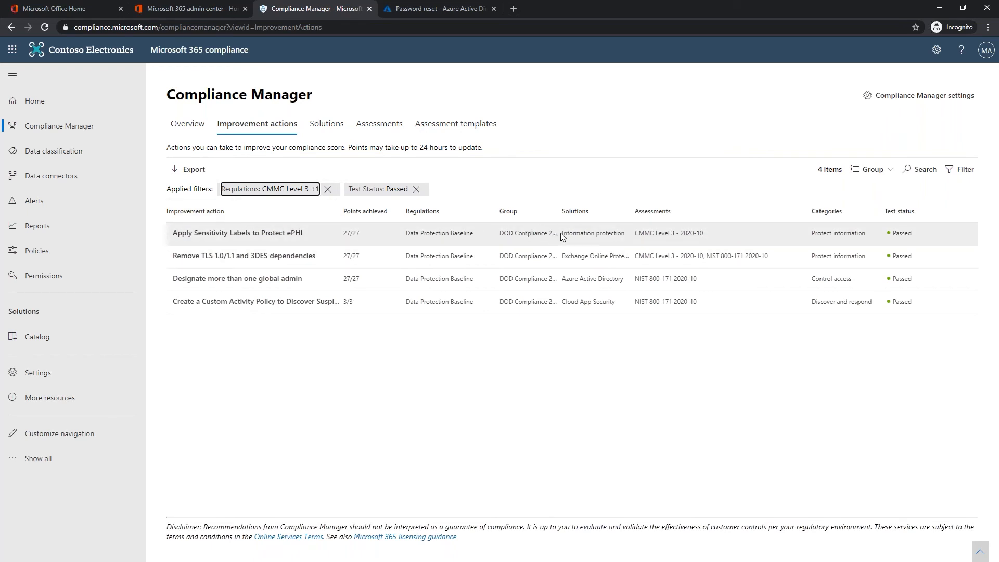
- Open the Apply Sensitivity Labels to Protect ePHI action, then go back to the assessments list
{"action": "left_click_drag", "start_coordinate": [563, 235], "coordinate": [611, 243]}
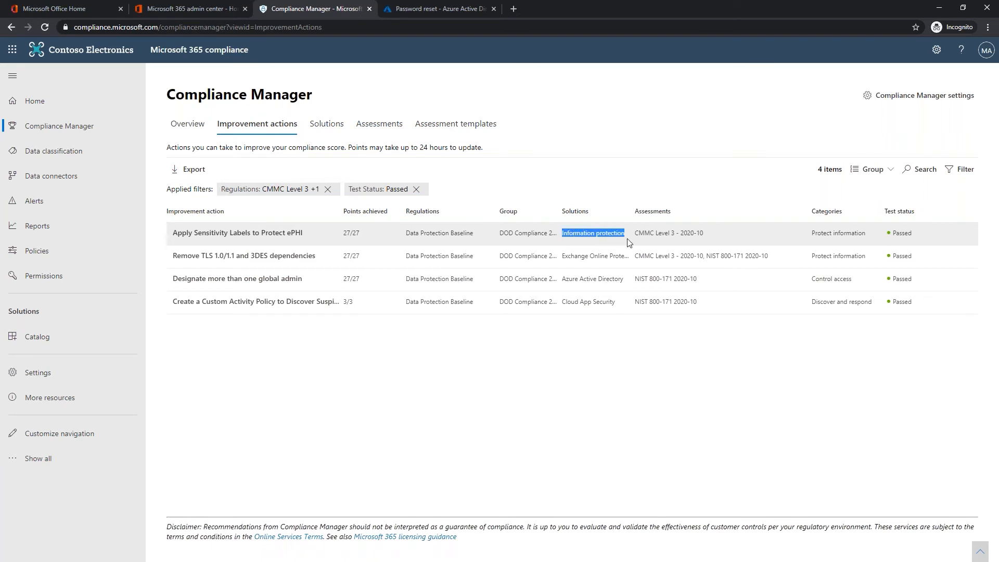
{"action": "left_click", "coordinate": [627, 238]}
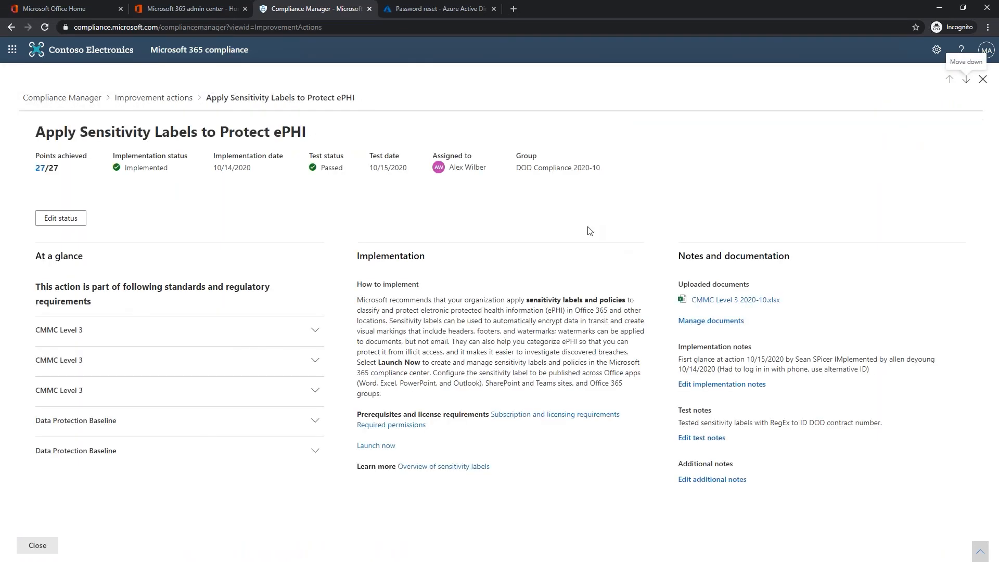
{"action": "left_click", "coordinate": [12, 27]}
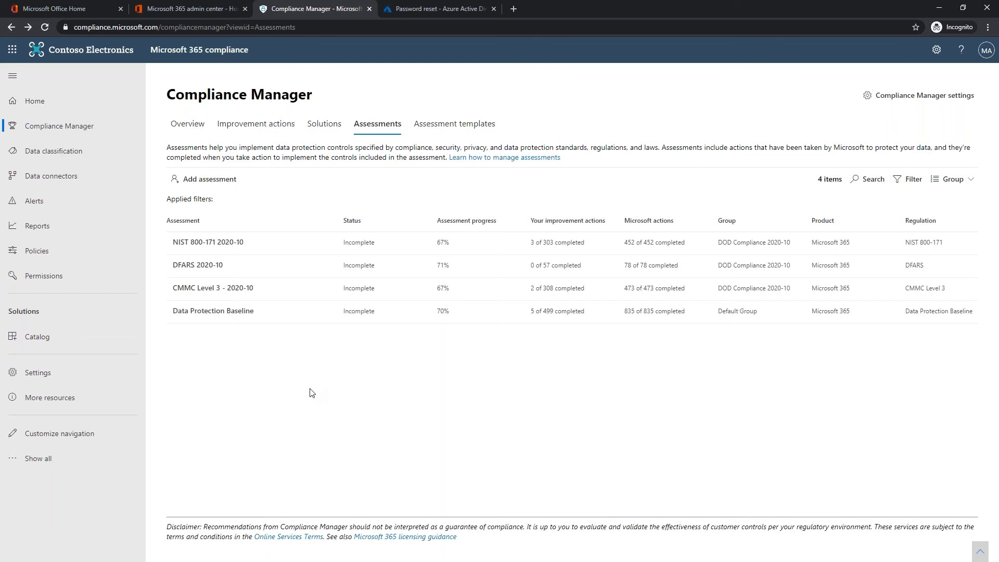
{"action": "left_click", "coordinate": [215, 289]}
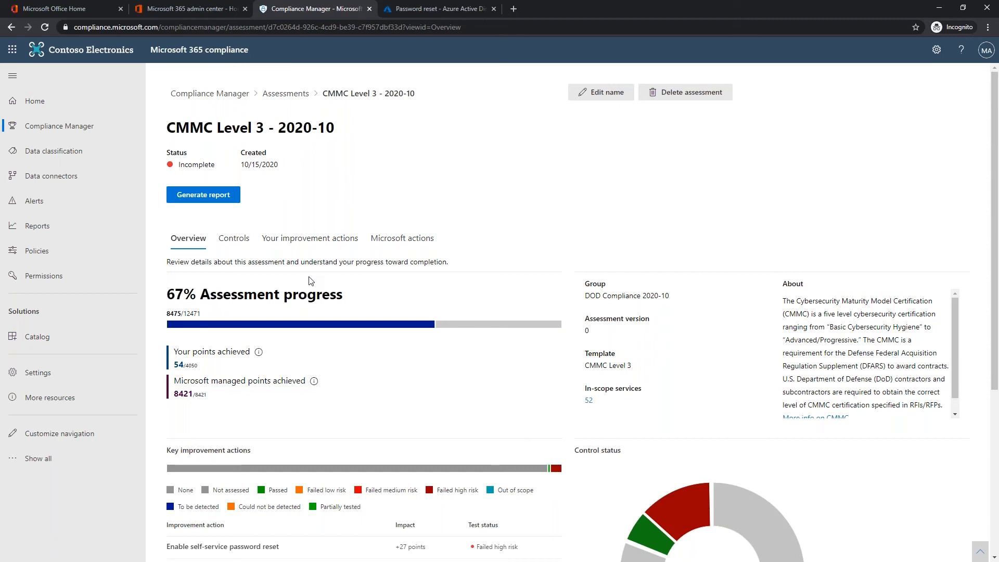
{"action": "left_click", "coordinate": [295, 95]}
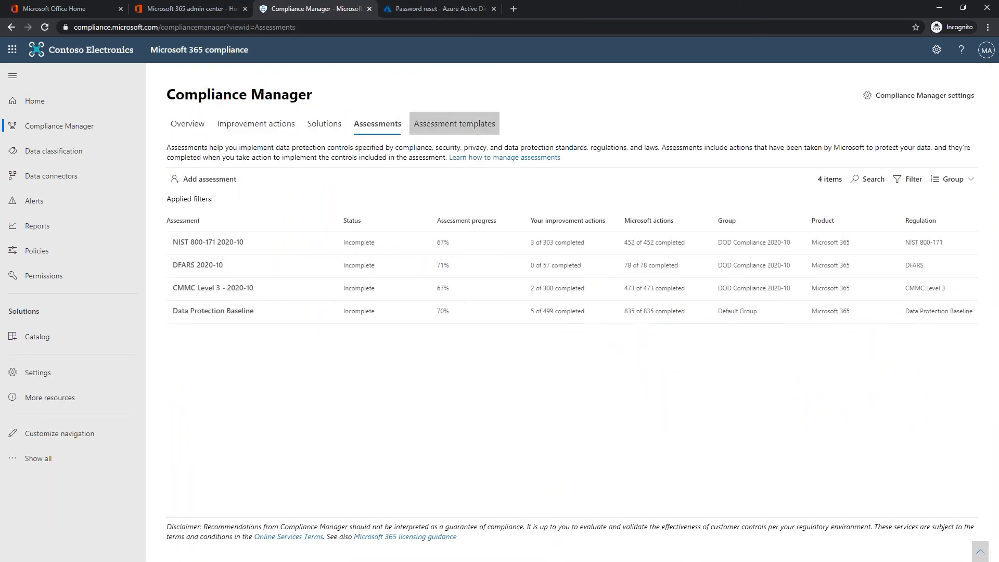
- Begin a custom assessment template and open its downloaded sample import file in Excel
{"action": "left_click", "coordinate": [450, 129]}
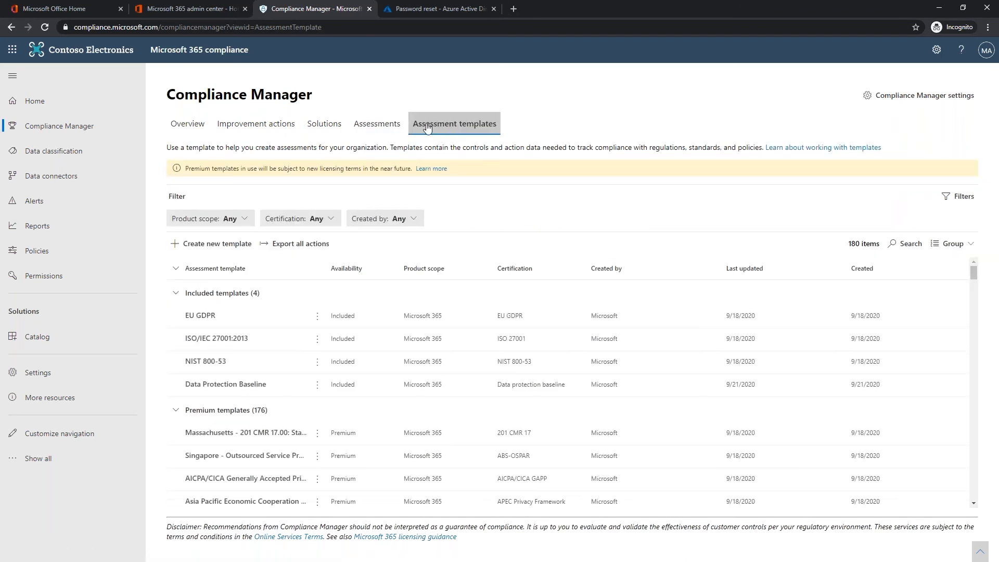
{"action": "left_click", "coordinate": [205, 244]}
{"action": "left_click", "coordinate": [415, 194]}
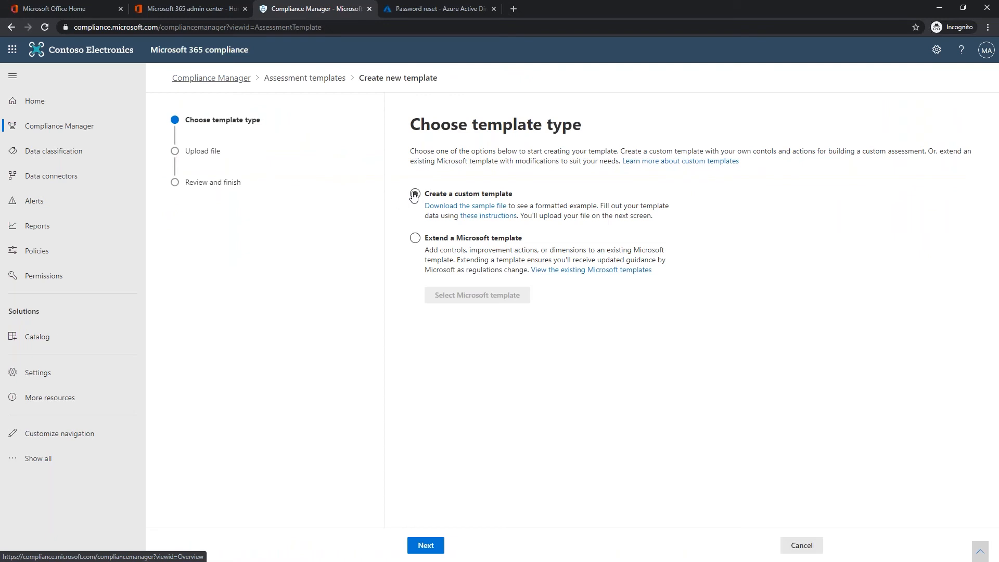
{"action": "left_click", "coordinate": [437, 239]}
{"action": "left_click", "coordinate": [416, 197]}
{"action": "left_click", "coordinate": [450, 206]}
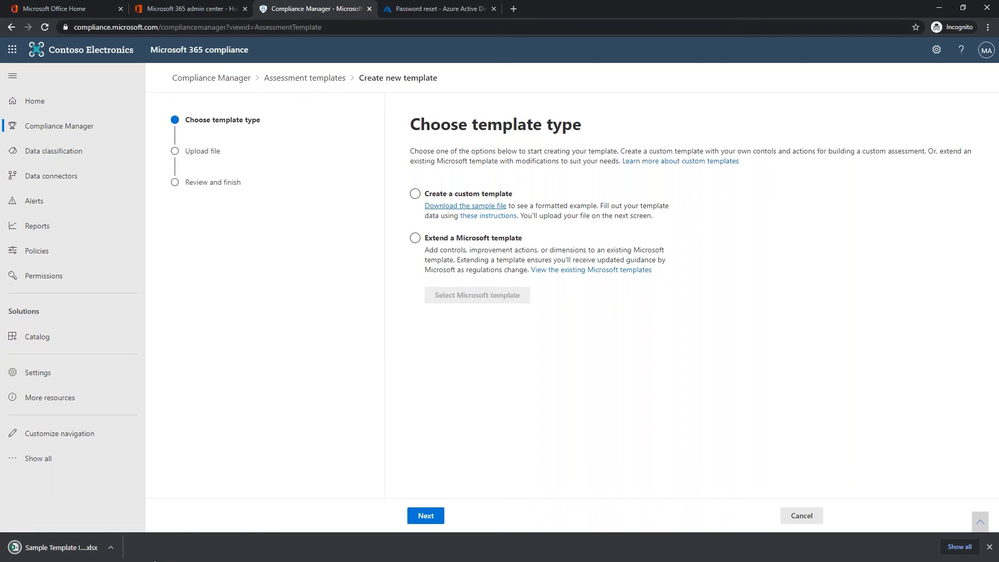
{"action": "left_click", "coordinate": [57, 549]}
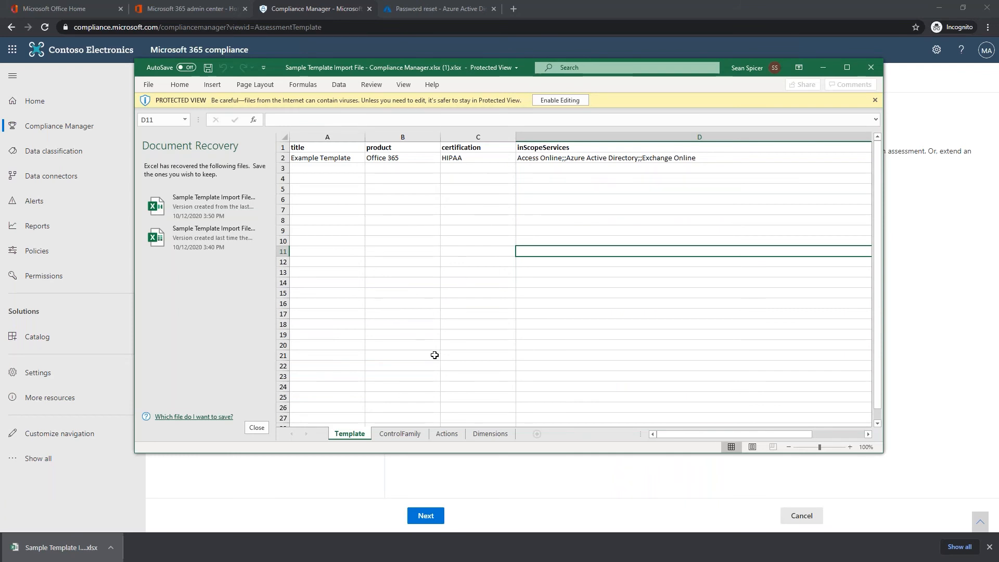
- Review the ControlFamily and Actions sheets, selecting the three example action rows
{"action": "left_click", "coordinate": [400, 434]}
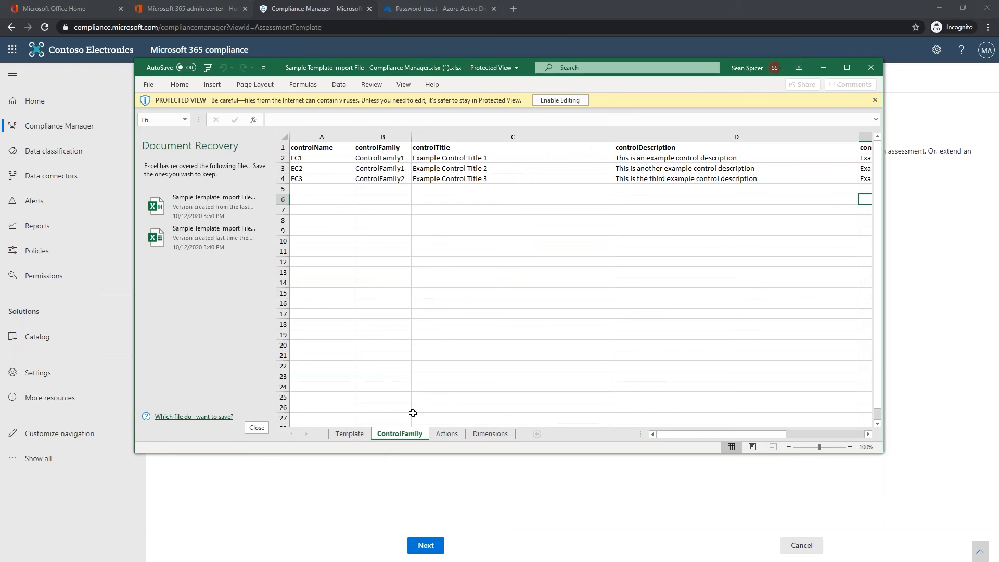
{"action": "left_click", "coordinate": [452, 435]}
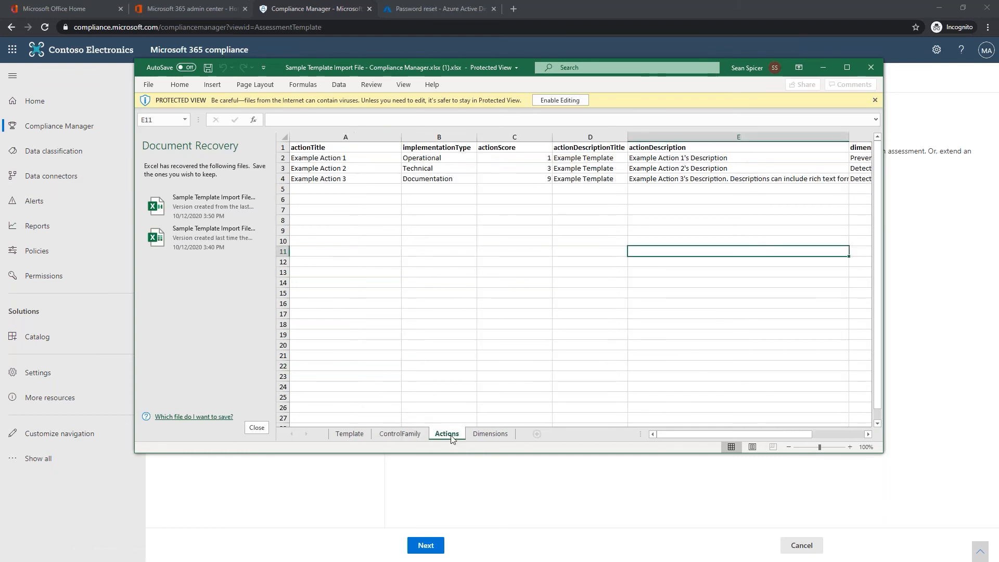
{"action": "left_click", "coordinate": [348, 159]}
{"action": "mouse_move", "coordinate": [348, 161]}
{"action": "left_mouse_down"}
{"action": "mouse_move", "coordinate": [368, 192]}
{"action": "mouse_move", "coordinate": [739, 190]}
{"action": "left_mouse_up"}
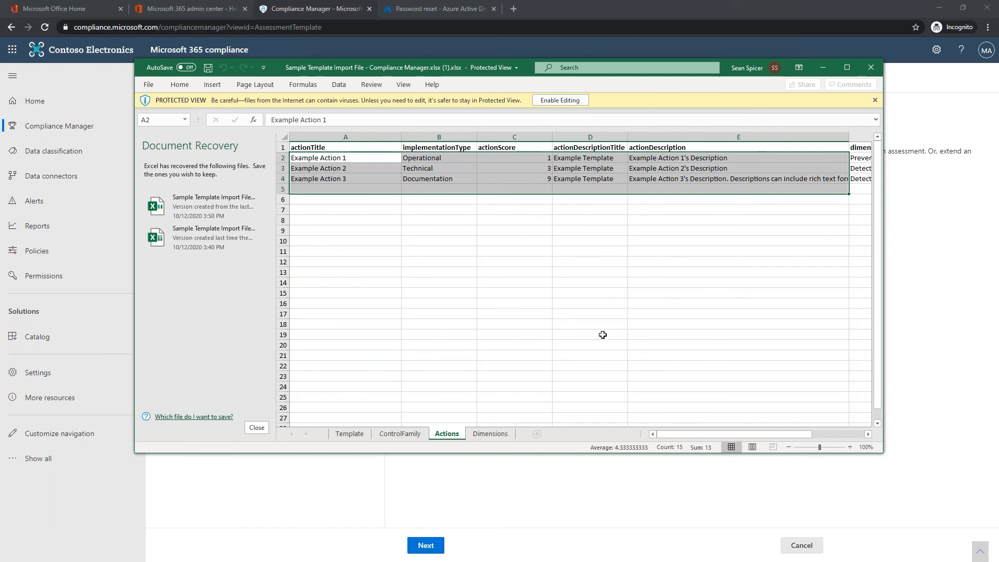
- Close the sample workbook without saving and remove the recovered files
{"action": "left_click", "coordinate": [871, 68]}
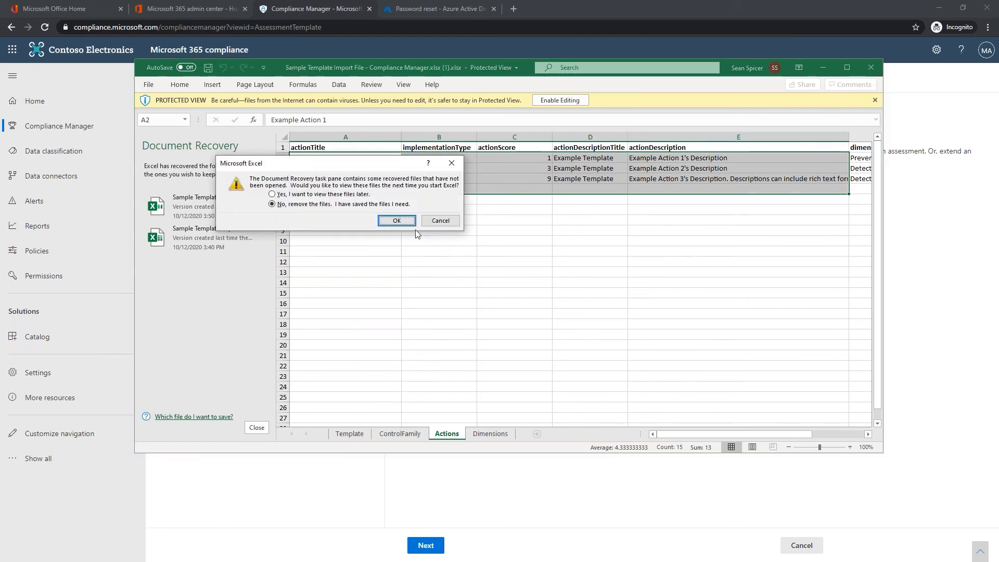
{"action": "left_click", "coordinate": [396, 221]}
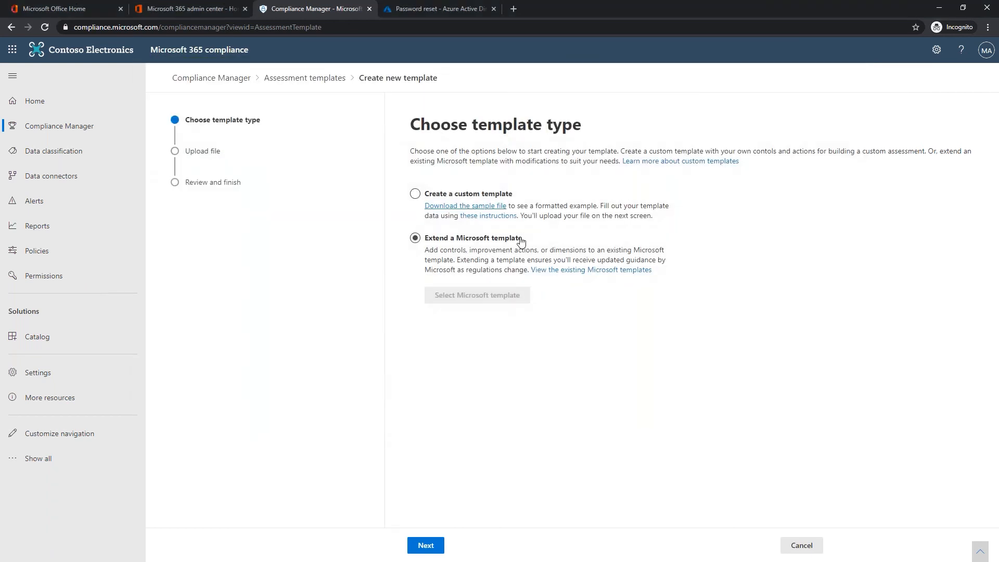
{"action": "left_click", "coordinate": [603, 404]}
- Take the custom template wizard to the file upload step, then go back to Assessment templates
{"action": "left_click", "coordinate": [415, 193]}
{"action": "left_click", "coordinate": [424, 544]}
{"action": "left_click", "coordinate": [430, 197]}
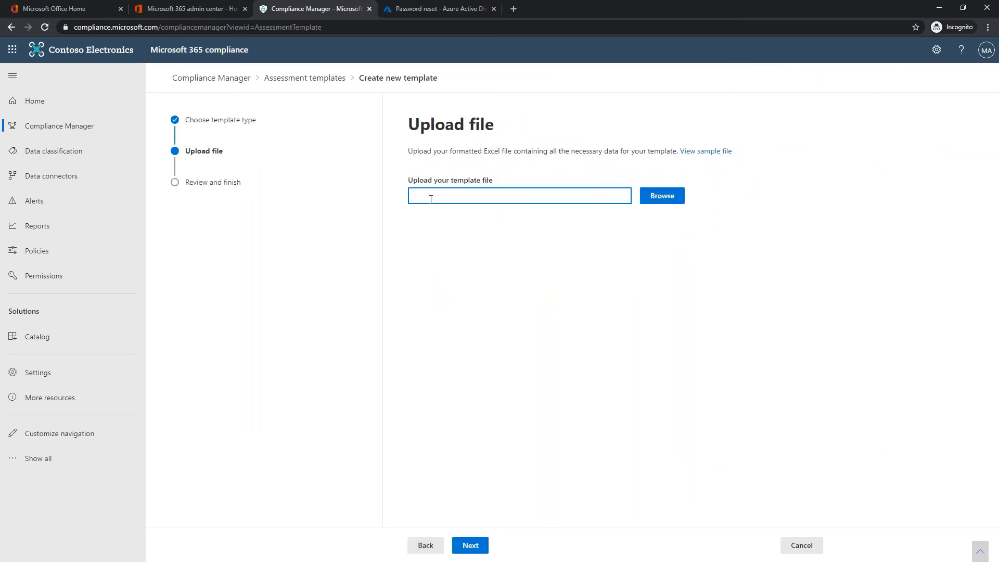
{"action": "left_click", "coordinate": [301, 81]}
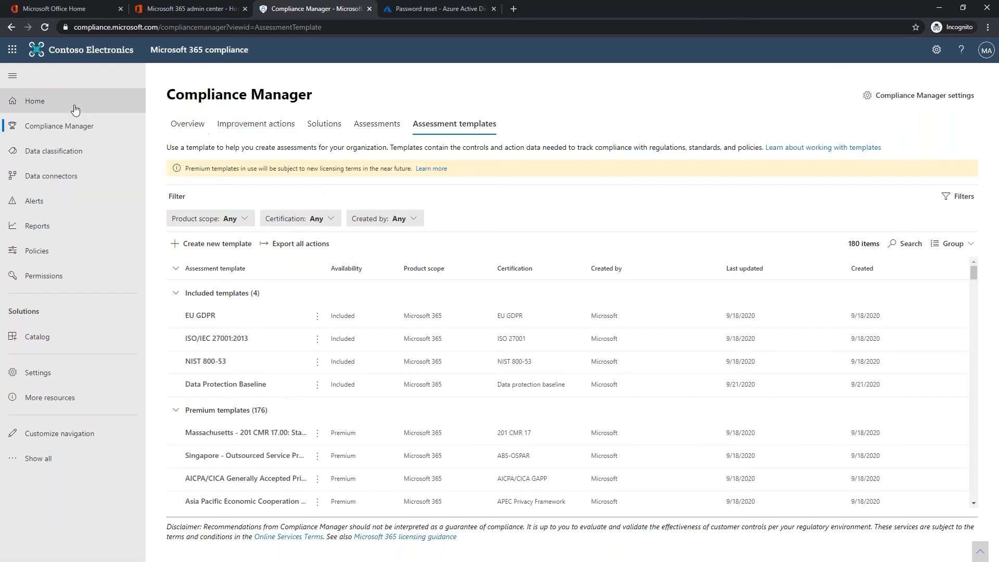
- Go to the compliance center home page and start its welcome tour
{"action": "left_click", "coordinate": [34, 104]}
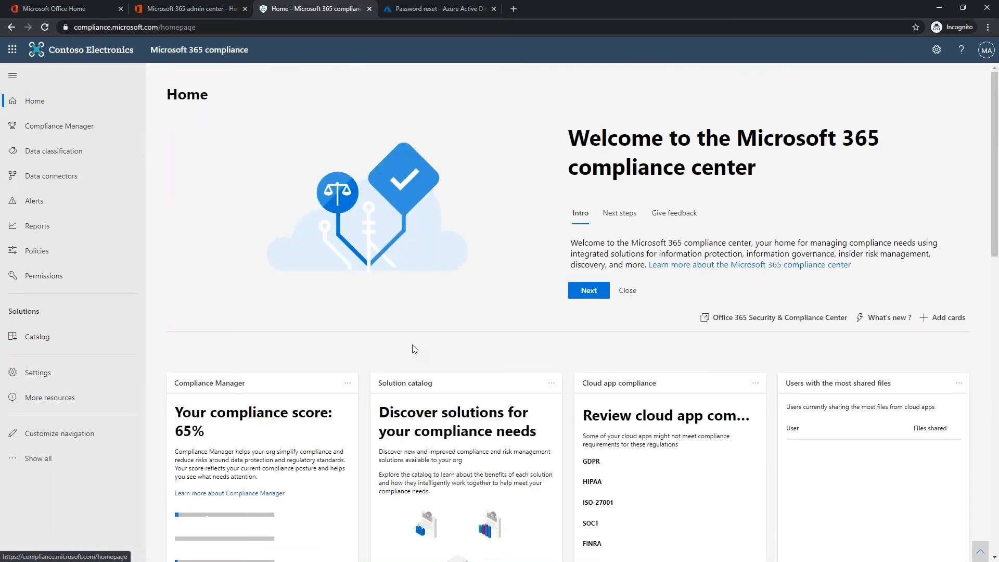
{"action": "left_click", "coordinate": [589, 294]}
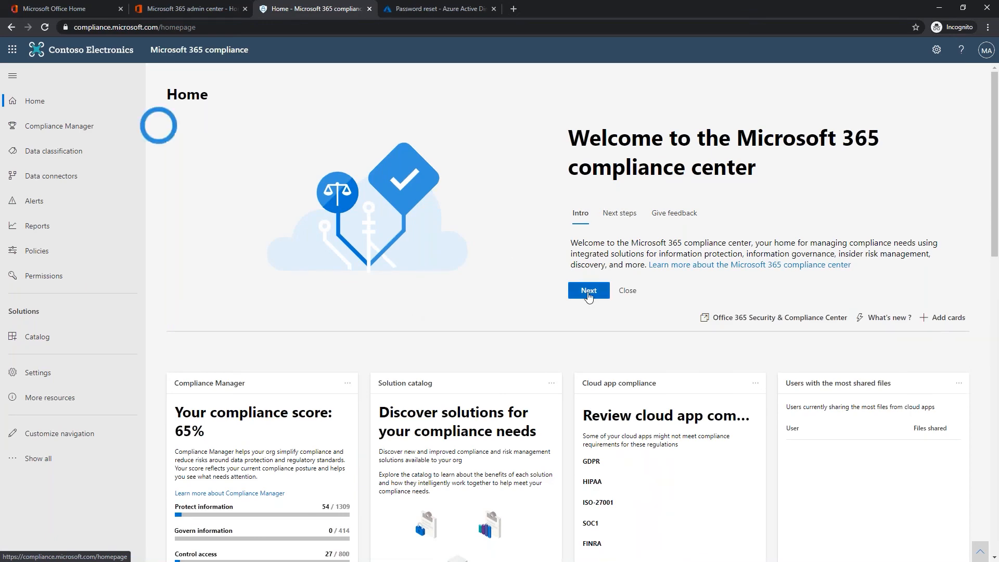
{"action": "scroll", "coordinate": [252, 274], "scroll_direction": "down", "scroll_amount": 3}
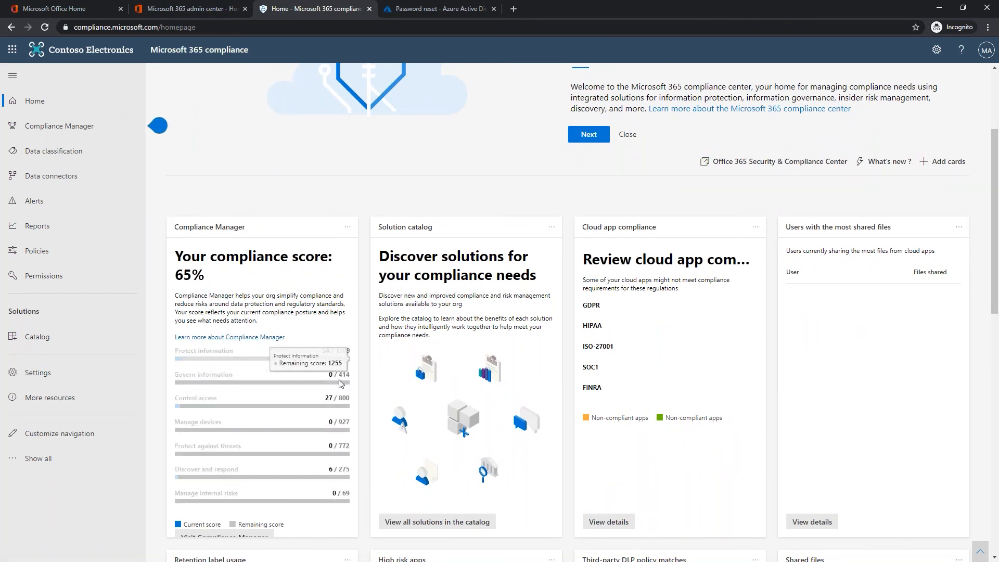
{"action": "scroll", "coordinate": [327, 359], "scroll_direction": "up", "scroll_amount": 3}
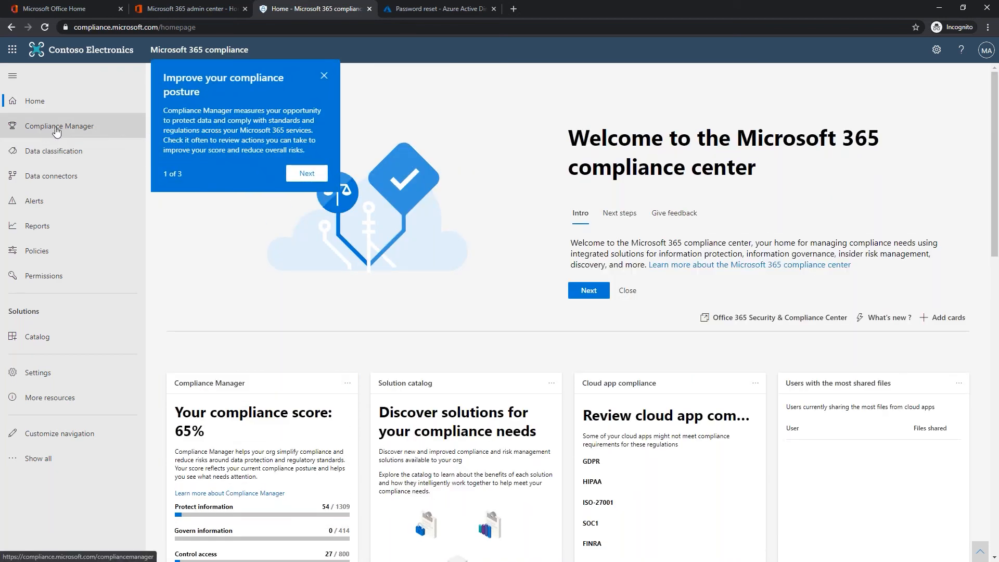
- In Compliance Manager Assessments, open CMMC Level 3 - 2020-10 and review its improvement actions
{"action": "left_click", "coordinate": [79, 127]}
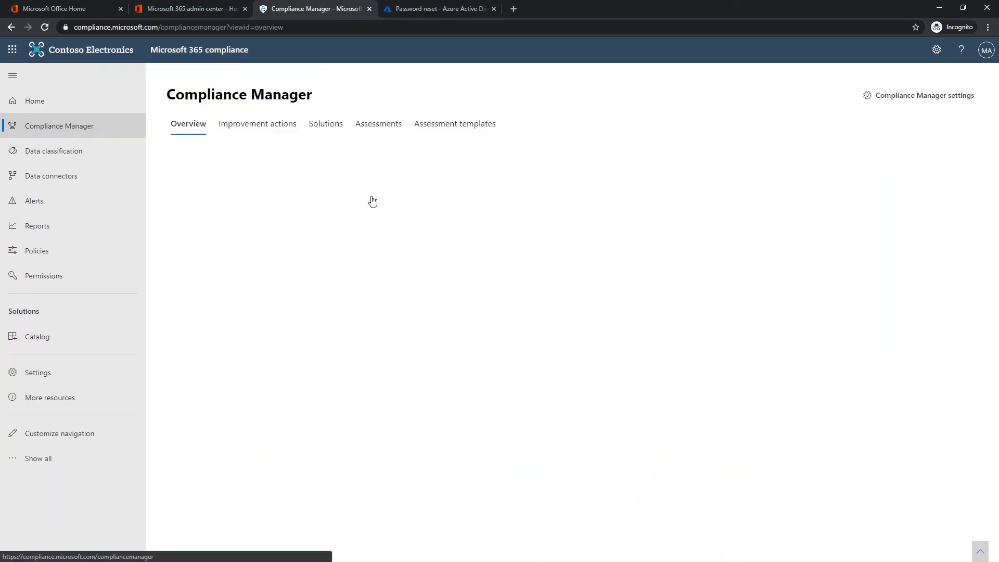
{"action": "left_click", "coordinate": [379, 125]}
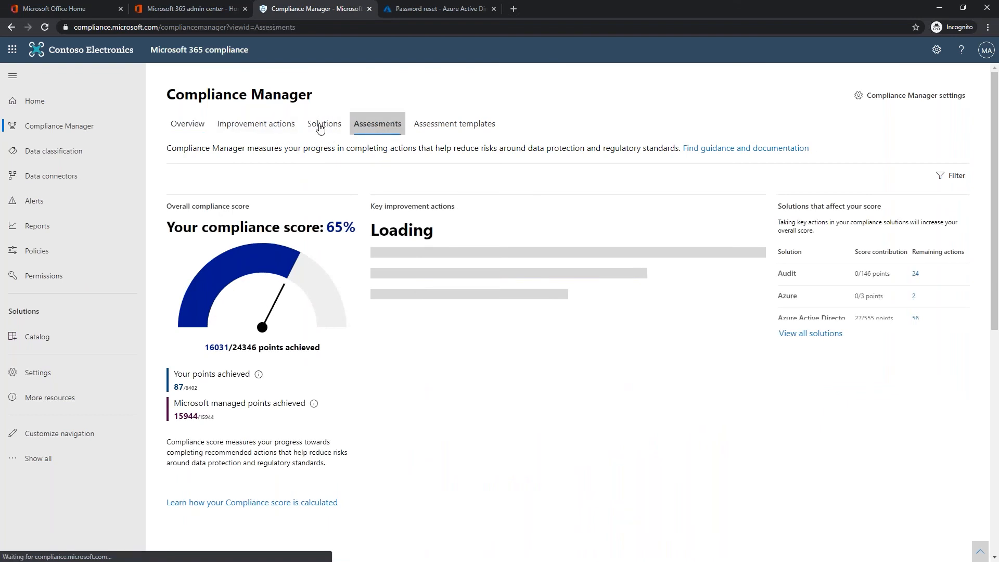
{"action": "left_click", "coordinate": [208, 288]}
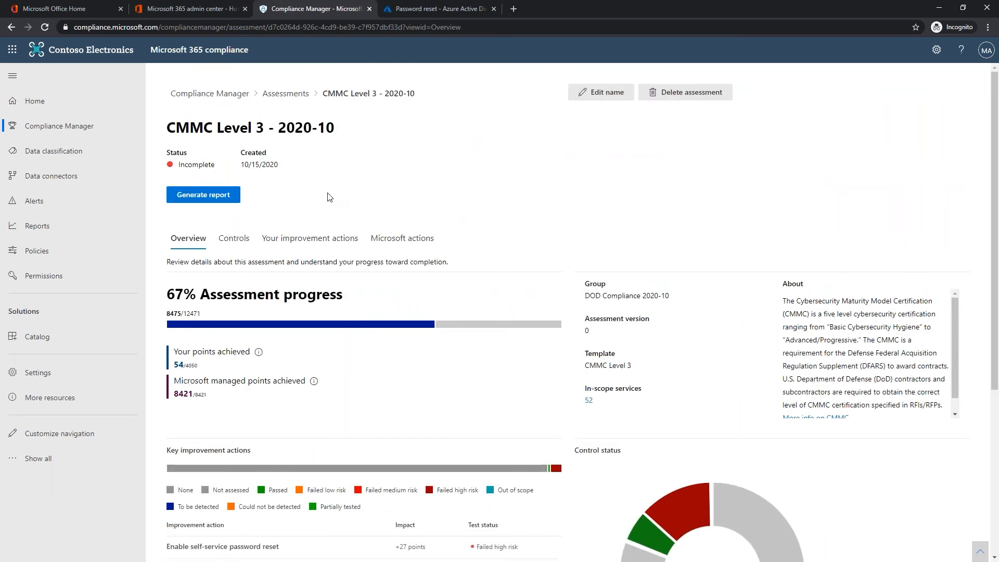
{"action": "scroll", "coordinate": [357, 381], "scroll_direction": "down", "scroll_amount": 5}
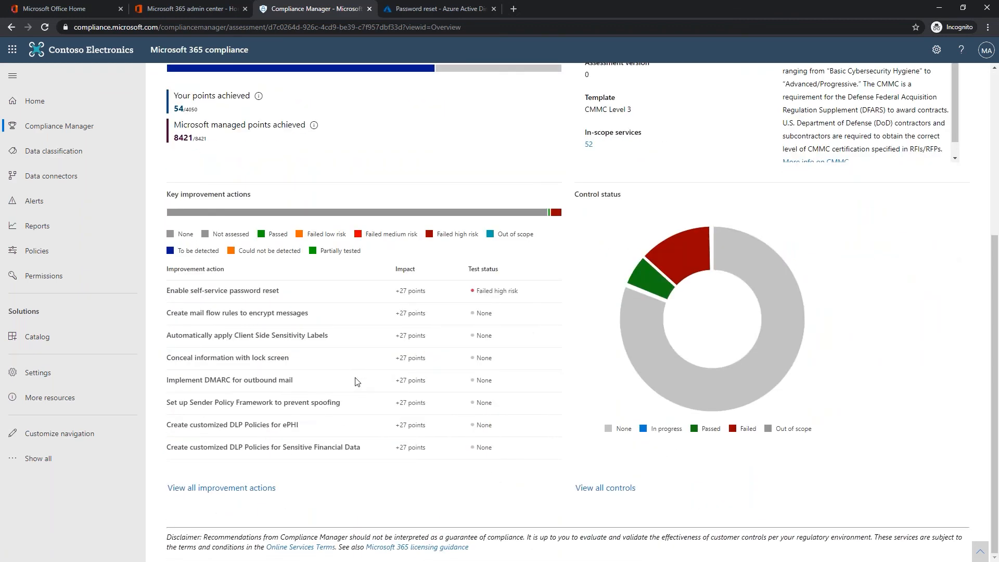